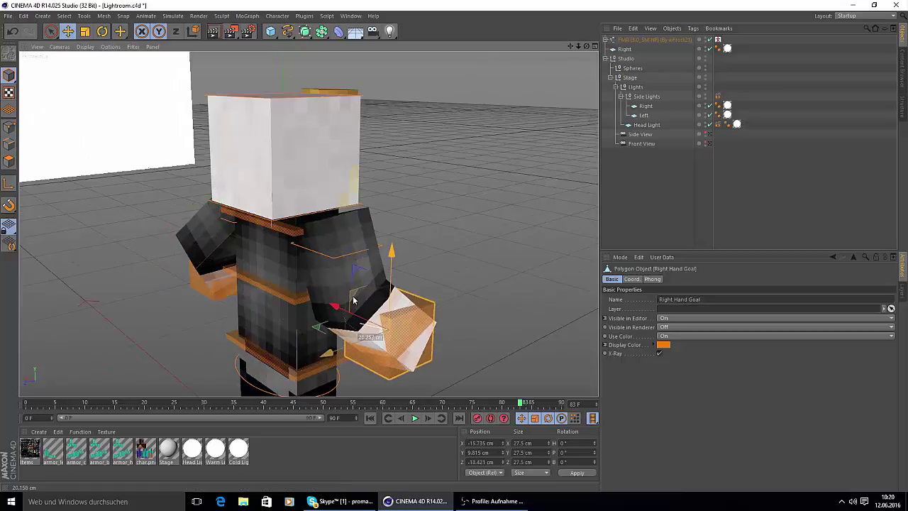
Raise the right hand control to about Y 14.4 cm and rotate it to about 25.5° heading
click(337, 256)
drag(338, 256, 300, 254)
click(434, 315)
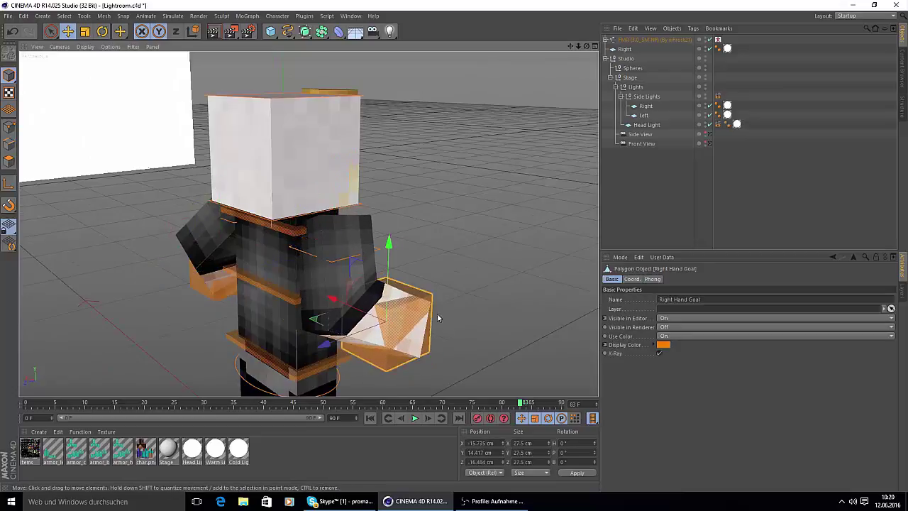
drag(587, 46, 549, 48)
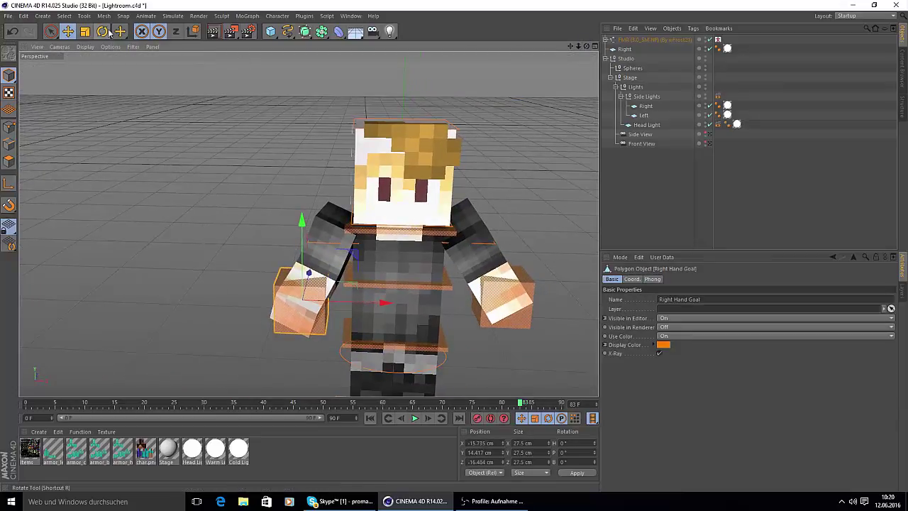
click(102, 31)
drag(313, 324, 326, 290)
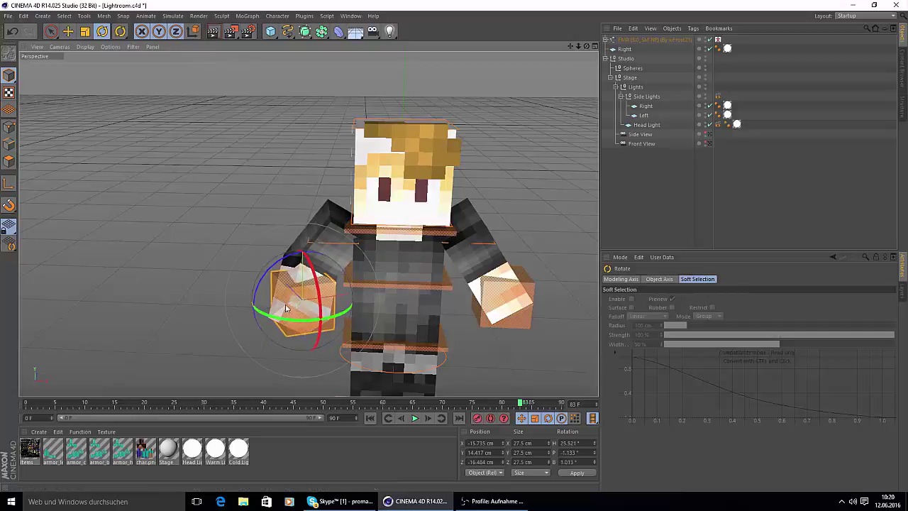
Turn the character's head sideways and rotate the left hand control to about H 18.5°, P 10.1°, B -3.4°
click(478, 244)
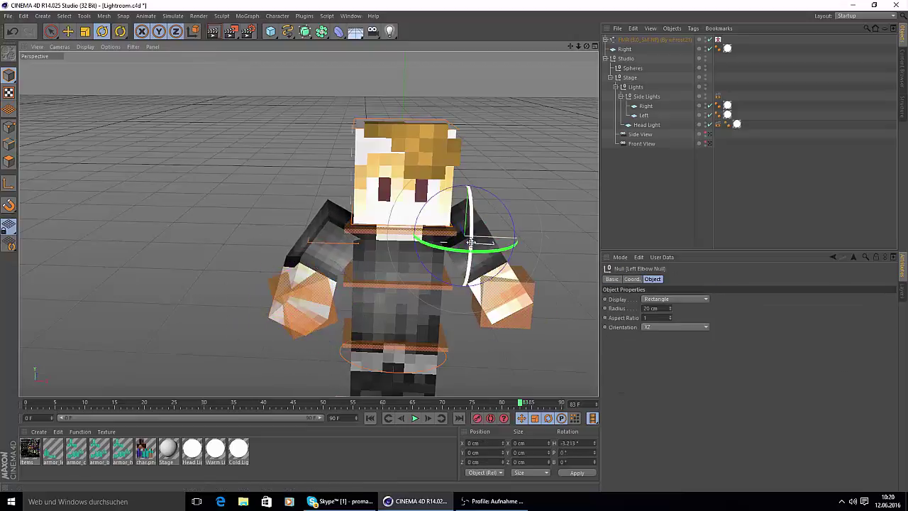
click(385, 230)
drag(402, 224, 383, 228)
click(500, 302)
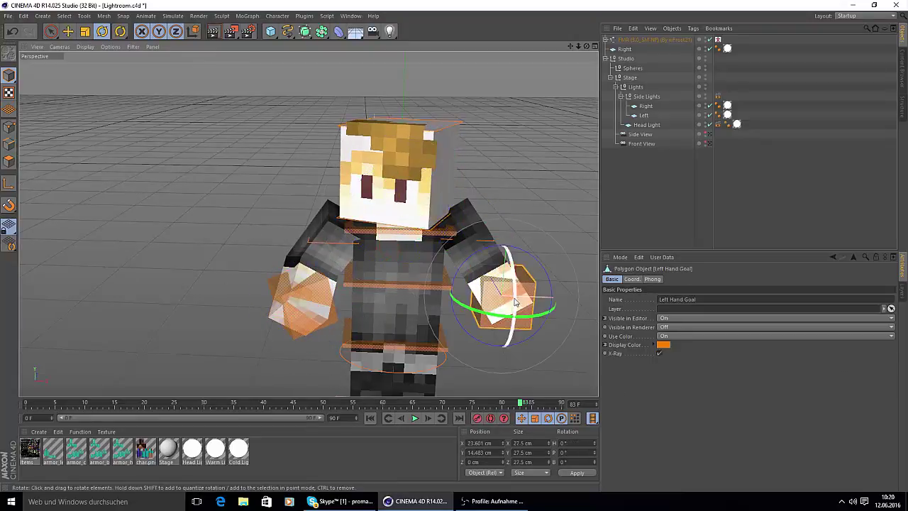
mouse_move(493, 326)
mouse_down()
mouse_move(521, 324)
mouse_move(500, 326)
mouse_up()
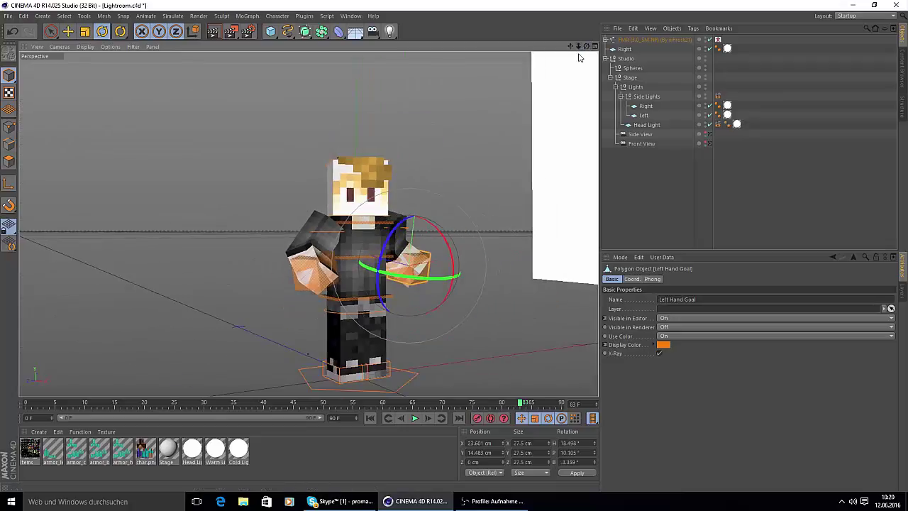
Move the right foot control forward and outward into a stepping pose, undoing the last excess movement
click(339, 387)
key(e)
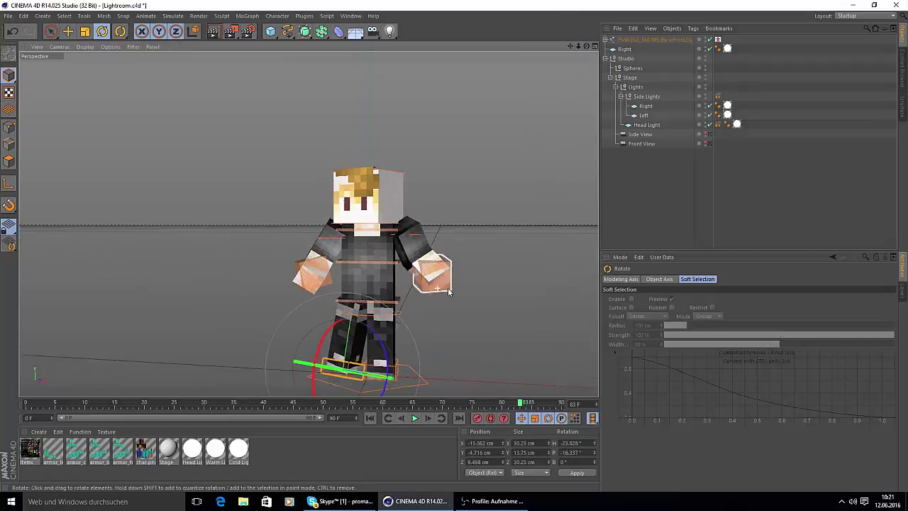
click(370, 346)
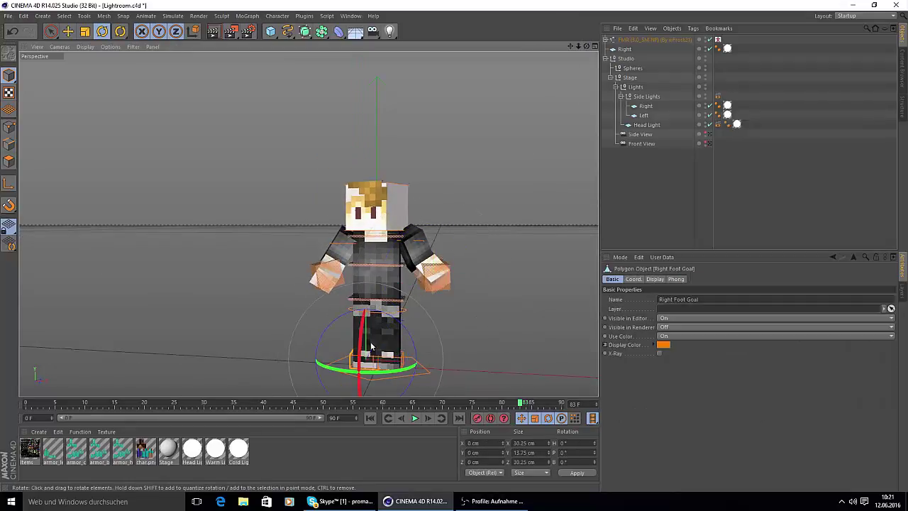
key(e)
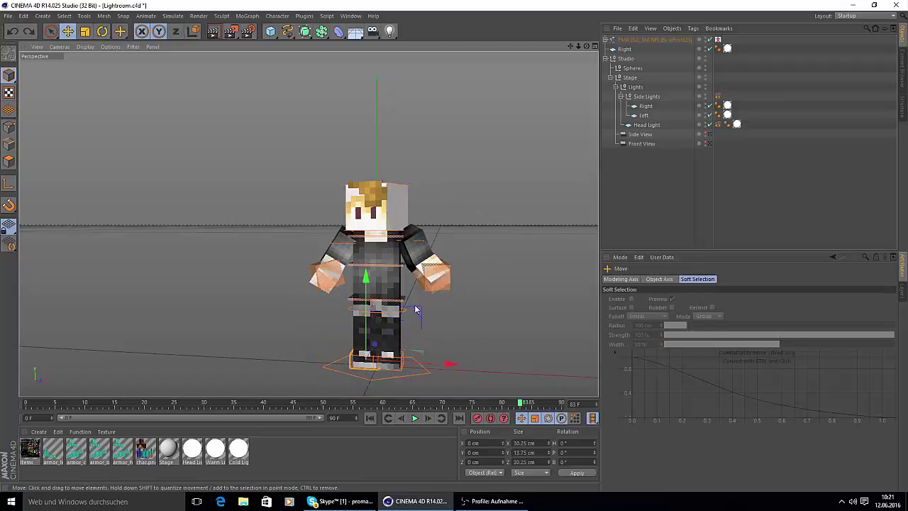
drag(380, 294, 387, 331)
click(388, 366)
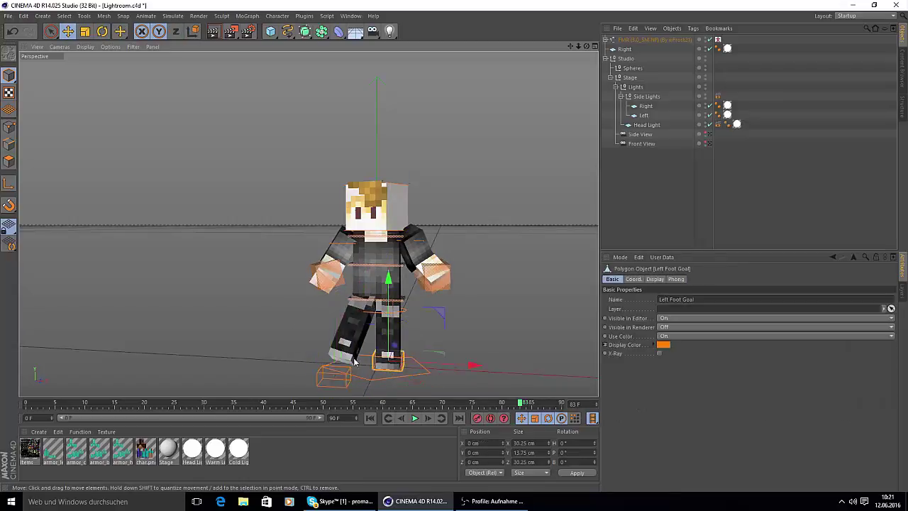
key(ctrl+z)
Try to raise the upper body with the back control
click(405, 266)
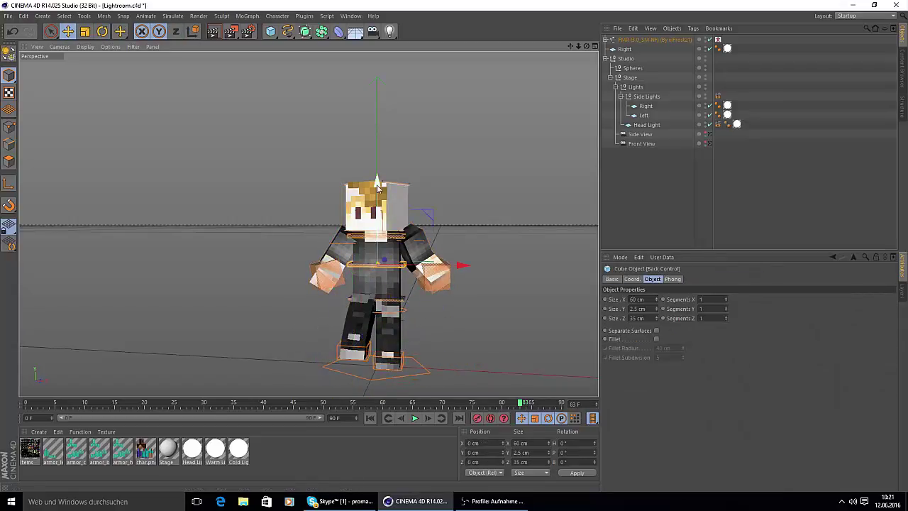
drag(378, 182, 377, 172)
key(ctrl+z)
Lower the hip control slightly and bring the right foot control down to about Y 2.4 cm
click(404, 300)
drag(377, 217, 377, 228)
click(357, 347)
drag(355, 277, 356, 292)
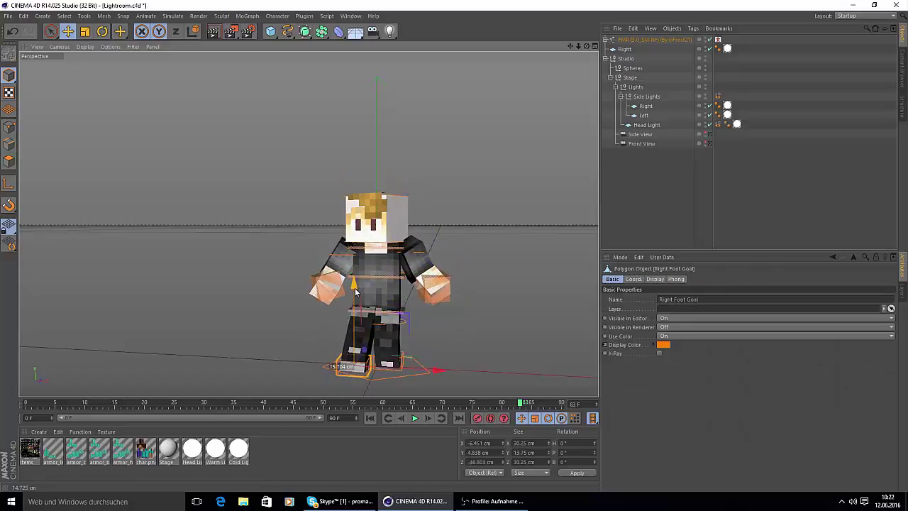
drag(587, 46, 587, 46)
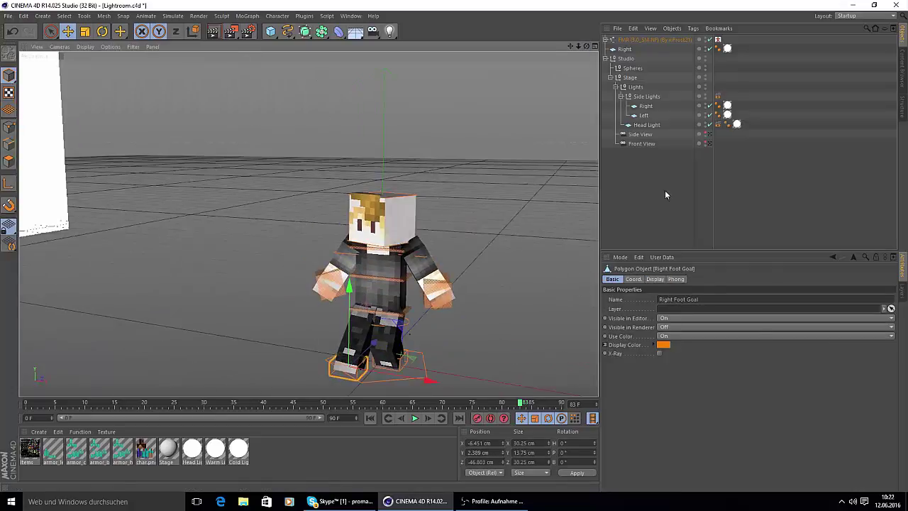
Put sword 5 in the FMR rig's right hand at 88% scale and move the whole character to about X -894.7 cm
click(654, 40)
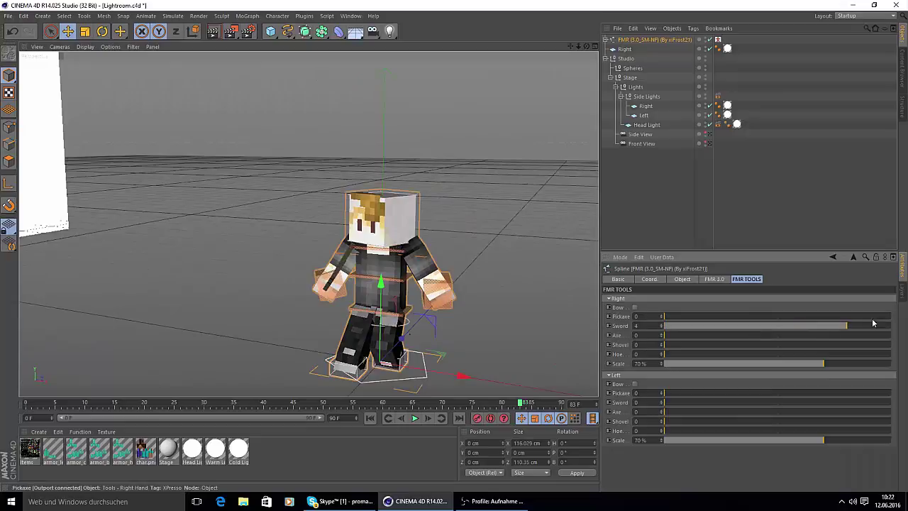
drag(587, 46, 587, 46)
drag(578, 46, 587, 46)
scroll(379, 360, down, 3)
drag(410, 336, 156, 326)
drag(570, 46, 586, 46)
drag(578, 47, 586, 46)
drag(396, 296, 206, 315)
drag(571, 46, 586, 46)
click(414, 357)
drag(372, 375, 167, 377)
key(ctrl+z)
mouse_move(570, 46)
mouse_down()
mouse_move(586, 46)
mouse_move(577, 46)
mouse_up()
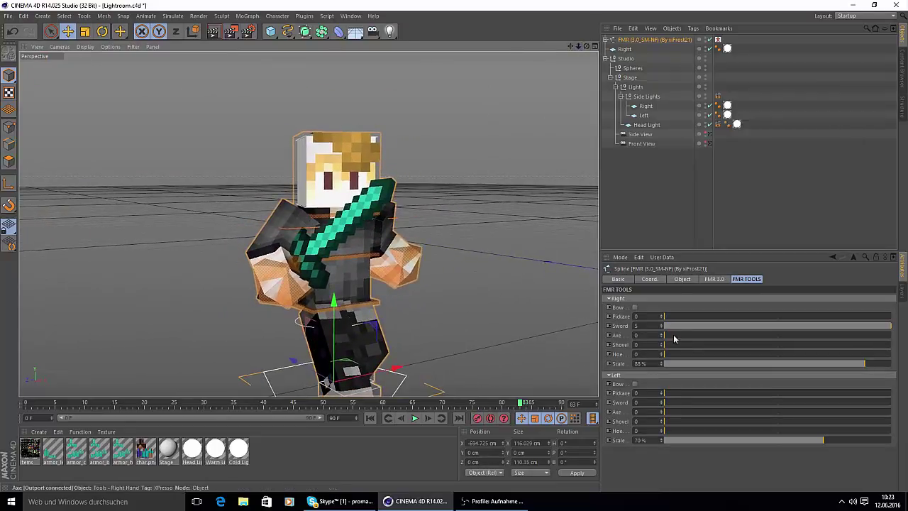
Look through the rig's left-hand tools, object properties and FMR 3.0 mouth and eye settings
click(614, 375)
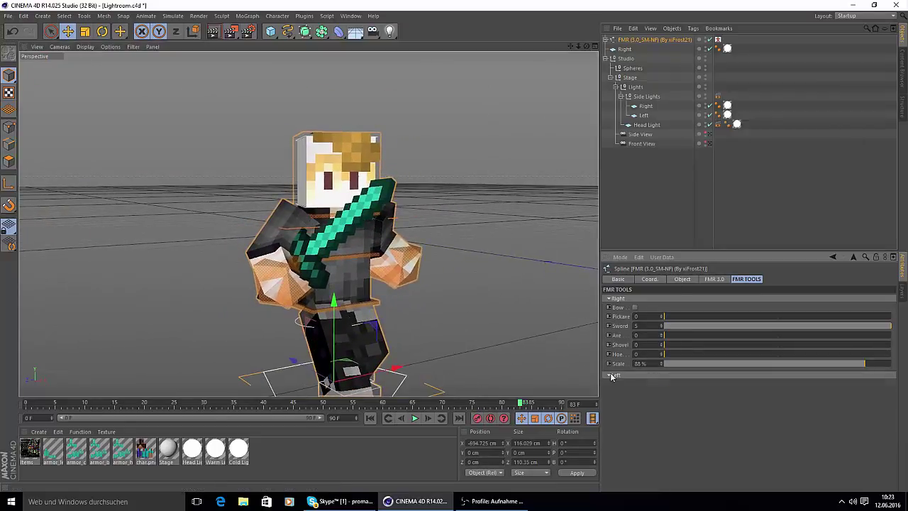
click(614, 375)
click(683, 279)
click(714, 279)
scroll(843, 394, down, 7)
scroll(842, 394, down, 10)
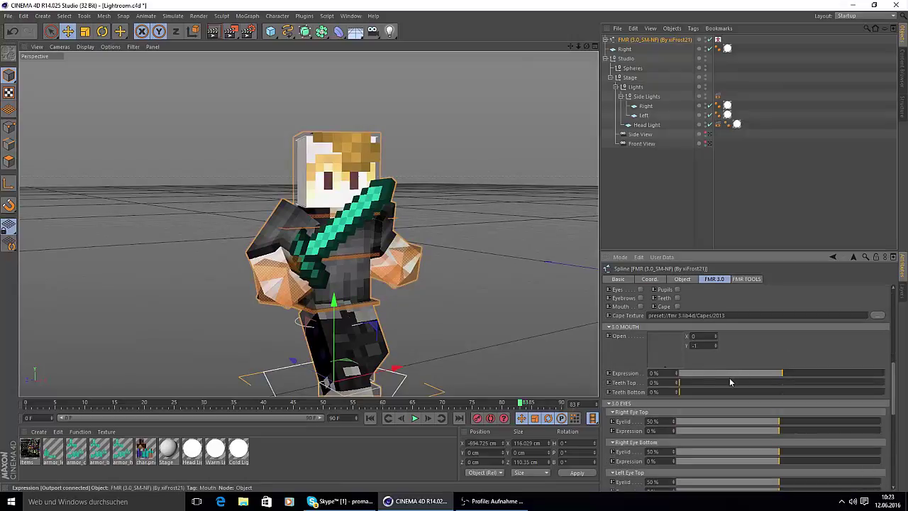
click(746, 279)
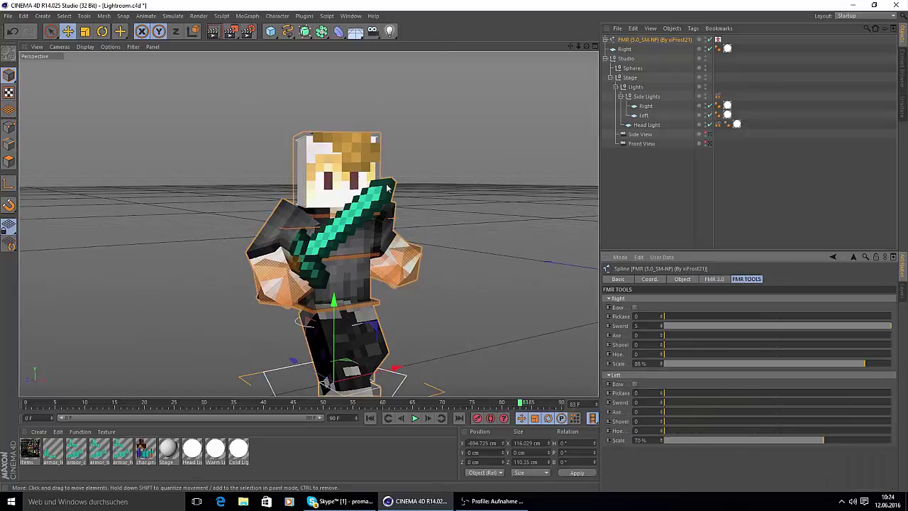
Set the render output to save on the desktop under the file name Flo skin
click(245, 34)
click(84, 49)
click(431, 57)
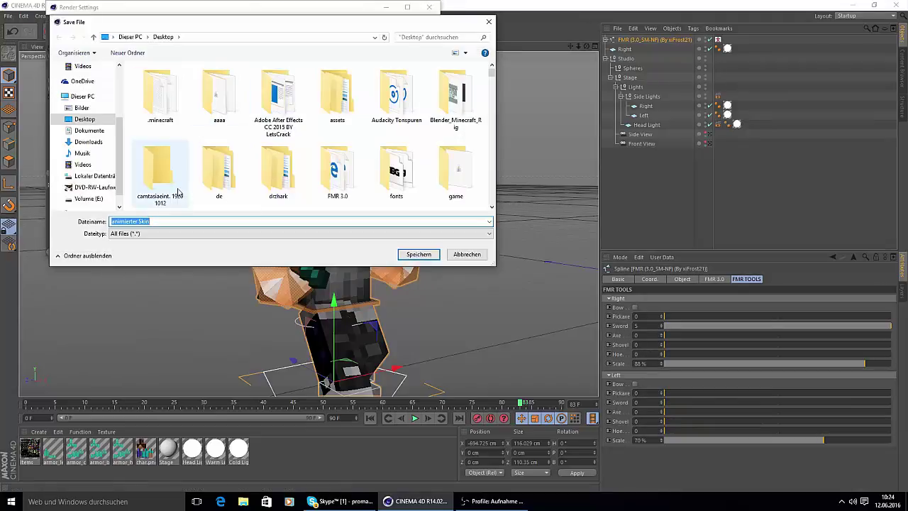
text(Flo skin)
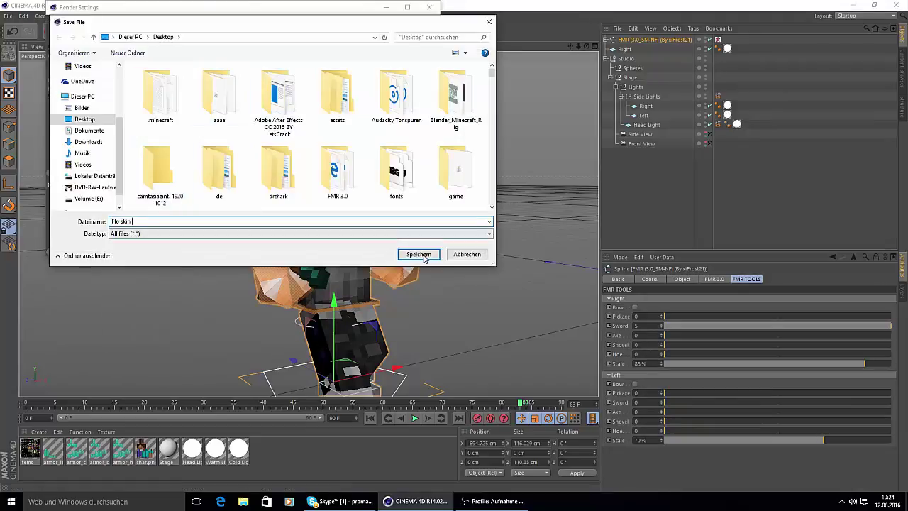
click(424, 258)
click(430, 7)
Render the current frame to the Picture Viewer and inspect the character image
click(231, 32)
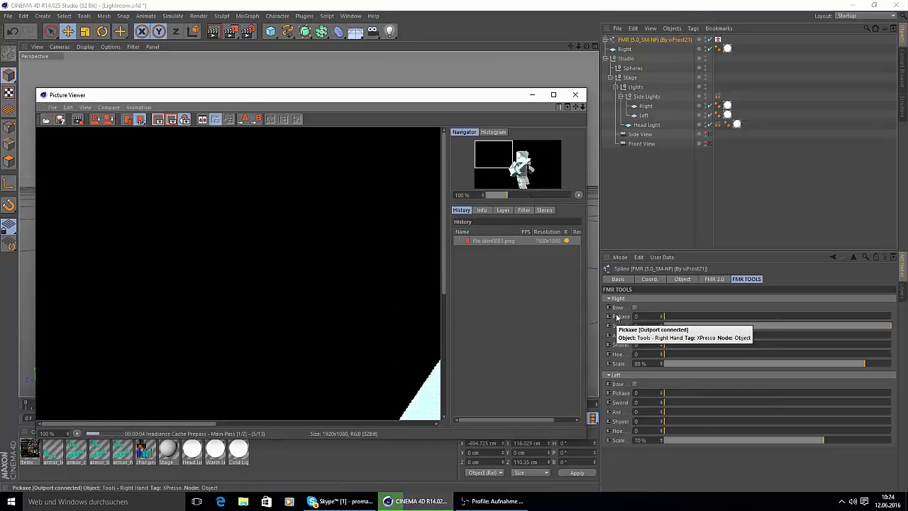
mouse_move(516, 157)
mouse_down()
mouse_move(511, 166)
mouse_move(520, 163)
mouse_up()
drag(506, 195, 506, 198)
drag(520, 168, 504, 195)
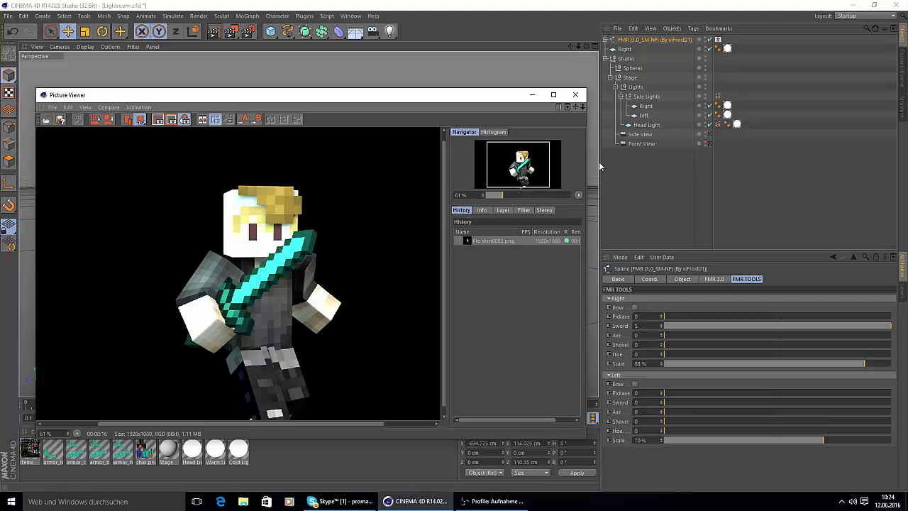
Open the rendered Flo skin0083 image from the desktop to check it, and close it again
click(854, 5)
double_click(273, 297)
click(896, 6)
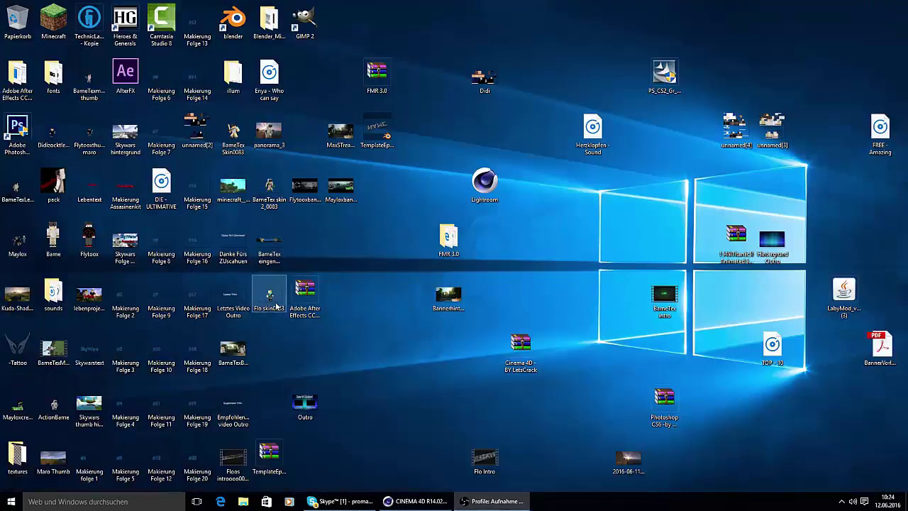
double_click(270, 295)
click(897, 6)
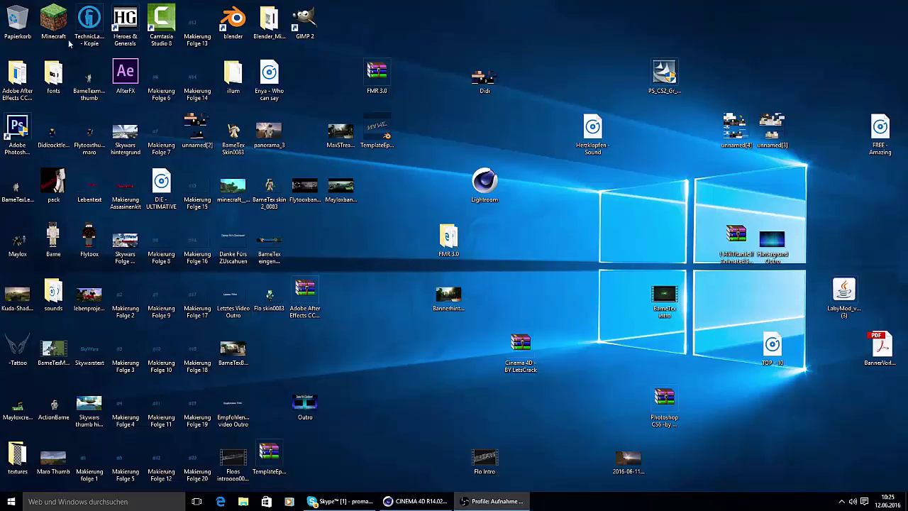
Launch Photoshop and open the banner template BannerVorlage.psd from the desktop
double_click(17, 127)
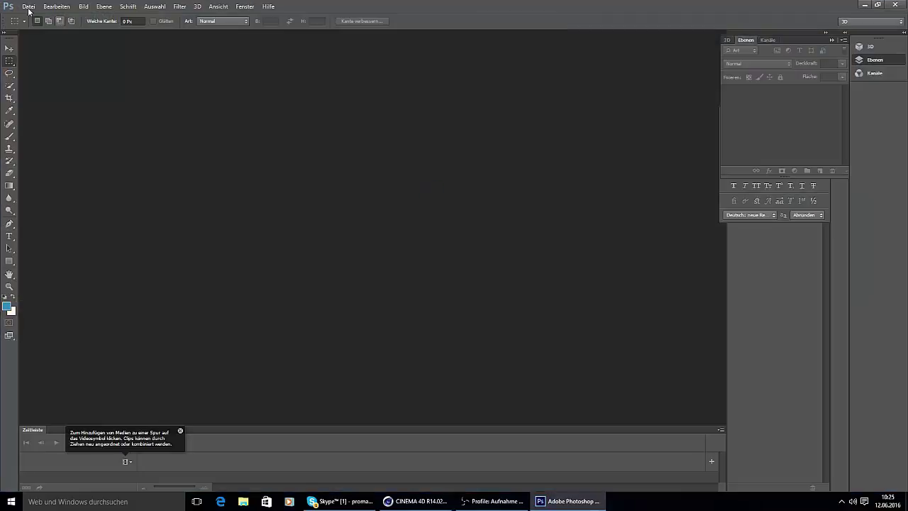
click(28, 10)
click(28, 10)
click(28, 10)
click(41, 27)
text(Bann)
click(441, 369)
click(551, 344)
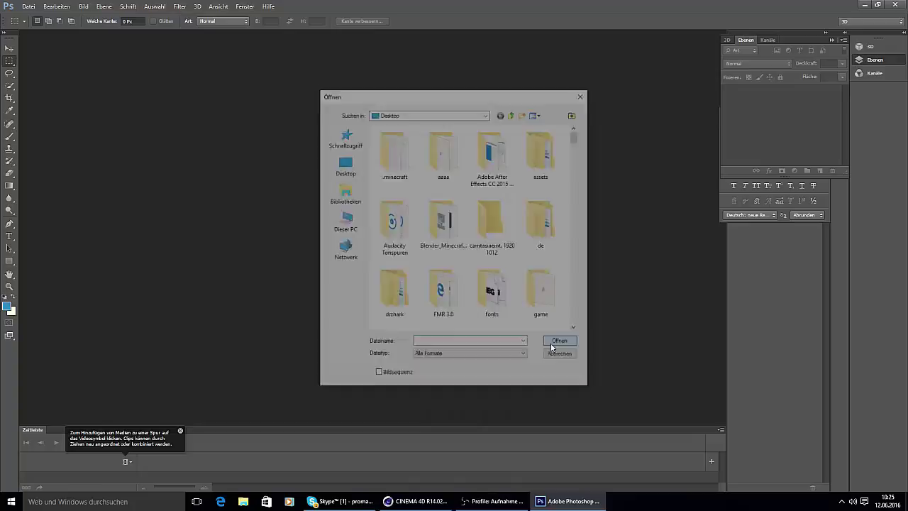
Switch to Microsoft Edge and run a Bing image search for "minecraft shader bilder"
click(29, 7)
click(783, 3)
click(223, 501)
text(shader)
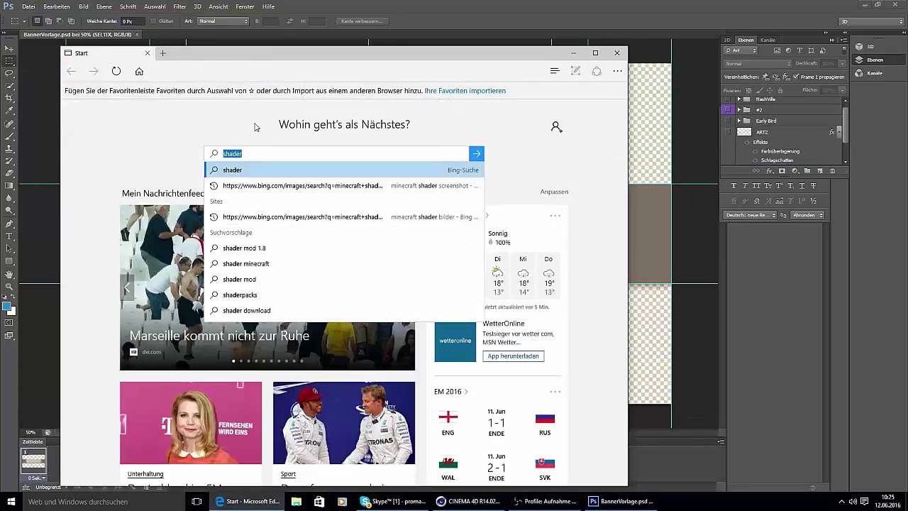
key(BackSpace)
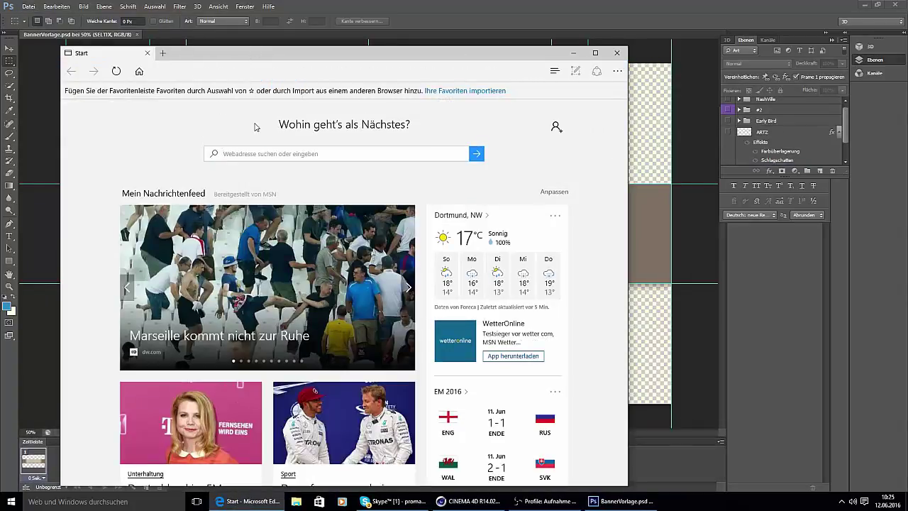
text(minecraft shader bilder)
key(Return)
click(159, 147)
Pick the bright green grassland shader screenshot from the image results and save it
scroll(624, 258, down, 1)
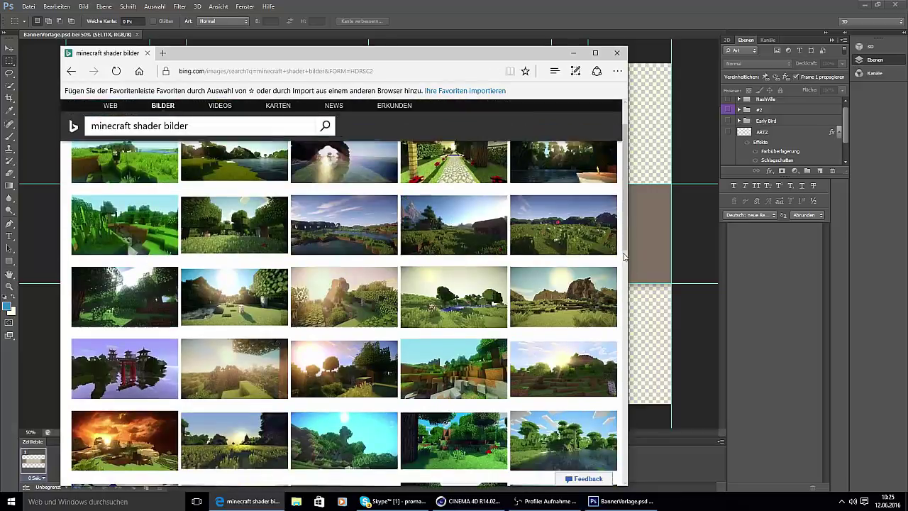
scroll(624, 327, down, 4)
scroll(607, 329, down, 3)
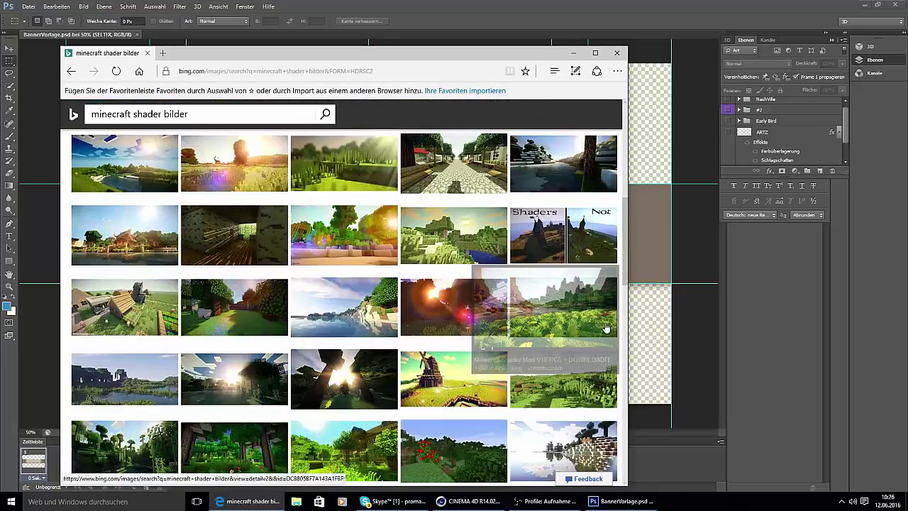
click(604, 328)
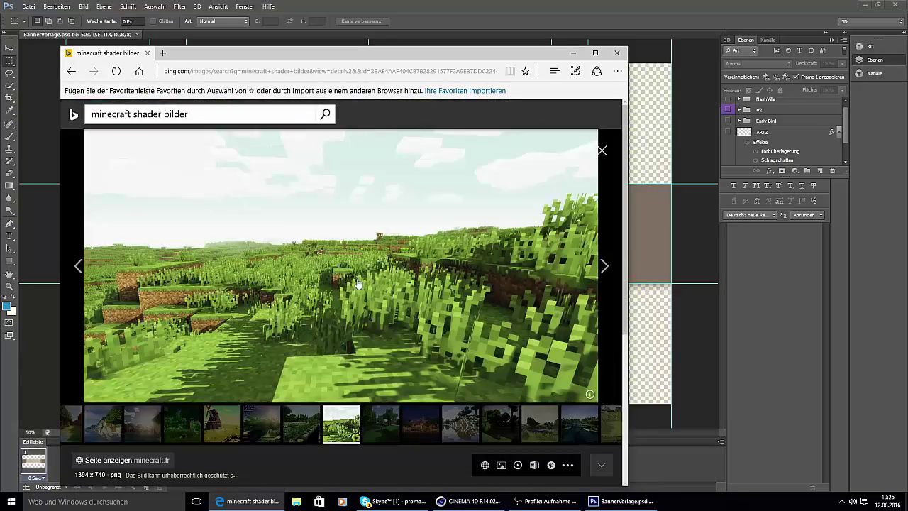
key(ctrl+s)
key(Return)
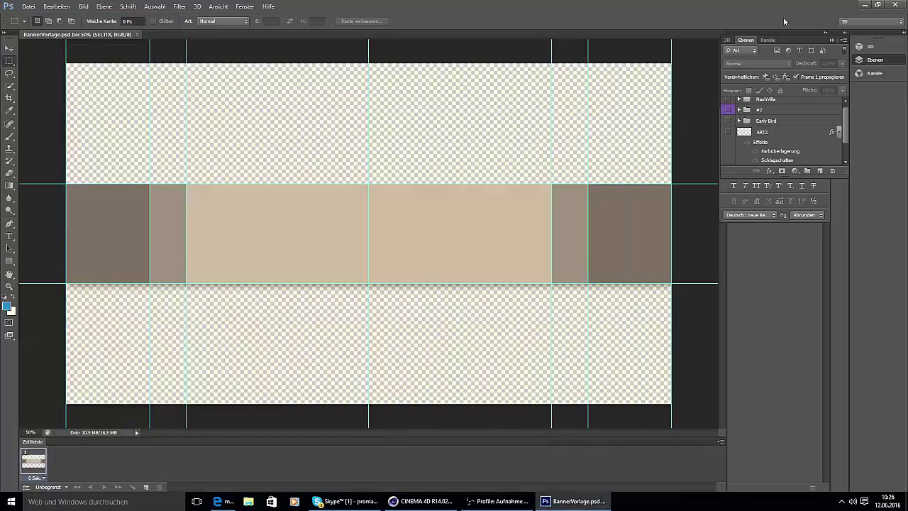
Return to Photoshop, open sonic.png and place its landscape image into the BannerVorlage.psd document
drag(779, 6, 489, 0)
click(28, 7)
click(47, 30)
text(sonic)
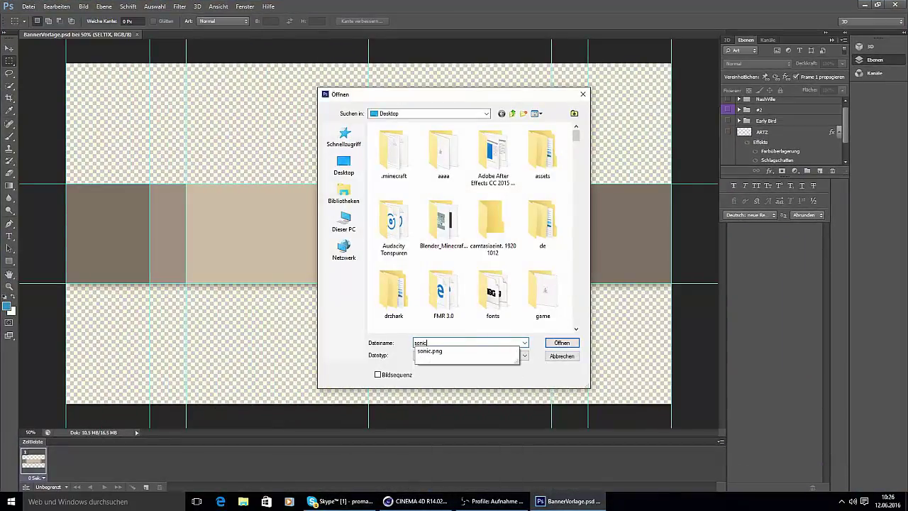
click(555, 342)
drag(175, 34, 185, 114)
key(v)
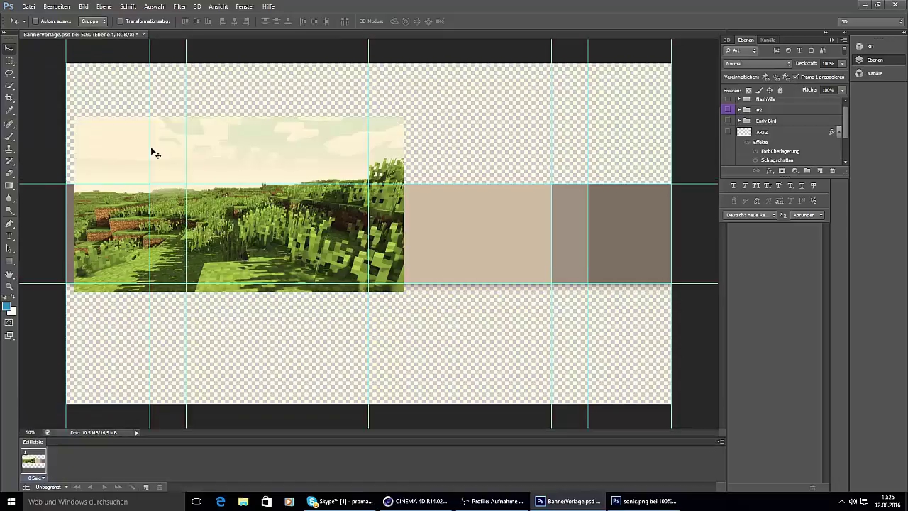
Stretch the landscape layer to cover the full-width banner strip between the horizontal guides and apply the transformation
drag(404, 203, 672, 208)
drag(373, 117, 376, 184)
drag(373, 291, 373, 284)
drag(74, 235, 64, 235)
key(Return)
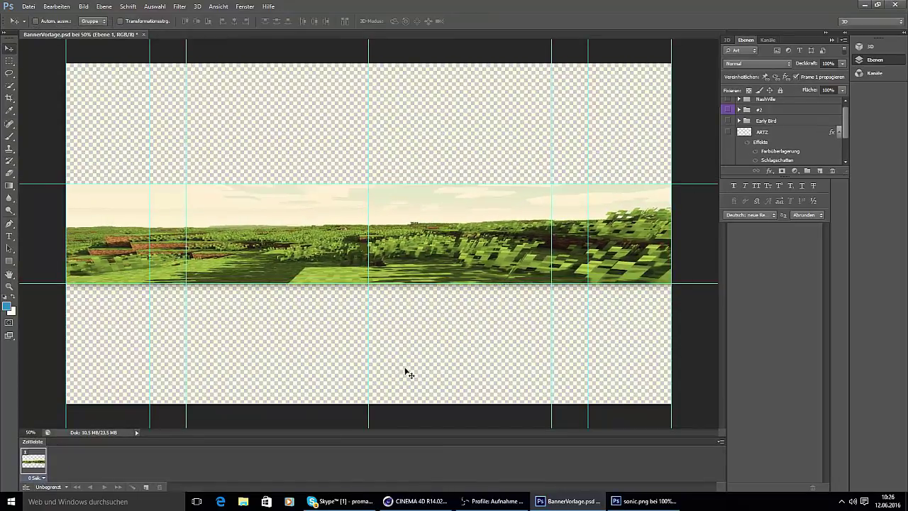
Darken the landscape layer Ebene 1 by adding a Glanz layer effect through its fill options
click(180, 6)
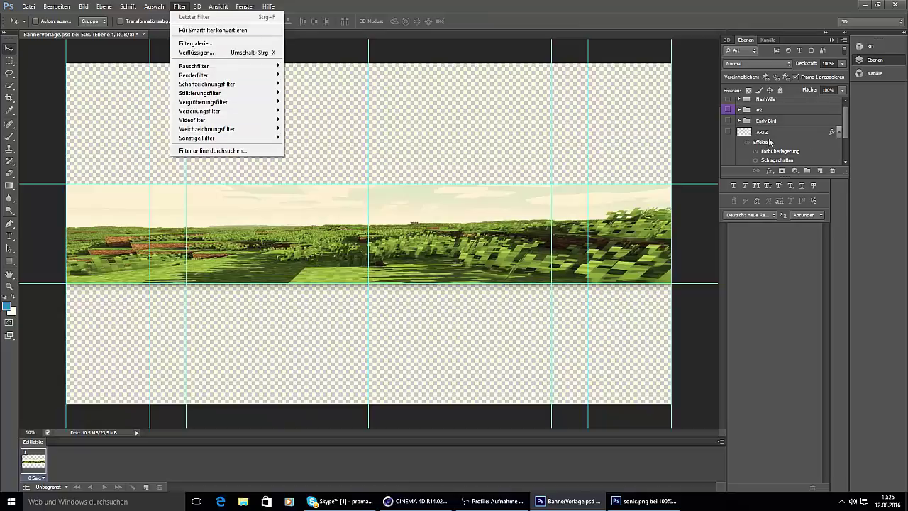
click(753, 131)
scroll(753, 132, down, 2)
right_click(746, 133)
click(750, 143)
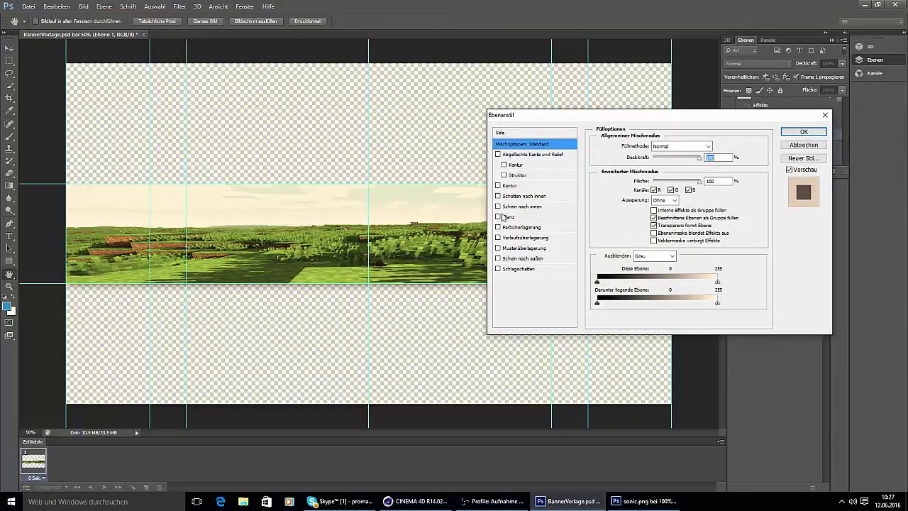
click(502, 216)
mouse_move(653, 158)
mouse_down()
mouse_move(681, 158)
mouse_move(670, 161)
mouse_up()
click(669, 147)
click(668, 265)
click(661, 147)
click(654, 156)
click(660, 147)
click(660, 187)
click(803, 132)
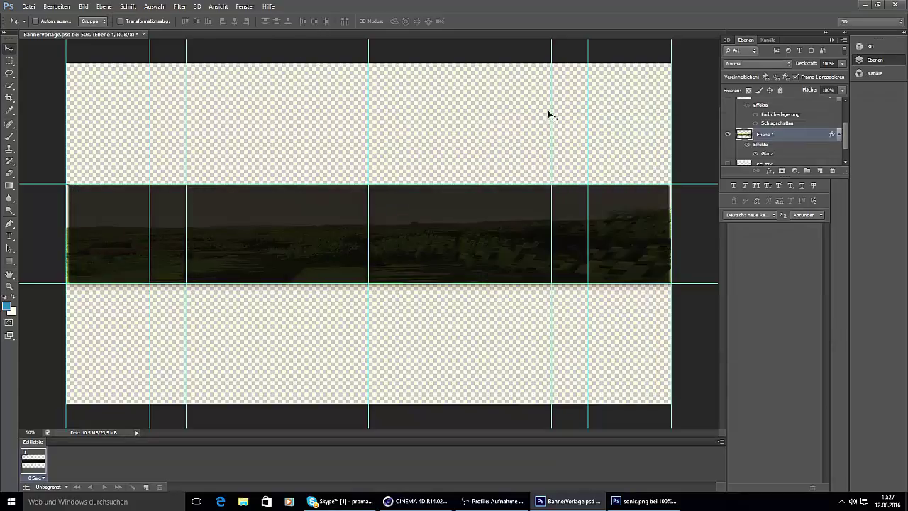
Open Flo skin0083.png from the desktop and place its character render into the BannerVorlage.psd document
click(34, 7)
click(41, 25)
click(465, 342)
text(flo)
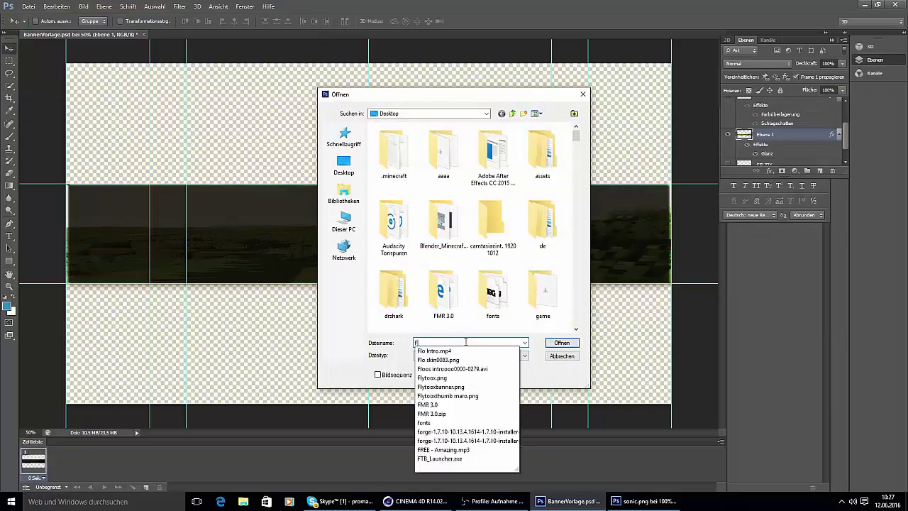
click(447, 359)
click(558, 344)
drag(211, 34, 117, 35)
drag(167, 278, 313, 245)
Scale the character to about 50% so it fits the banner strip's height, place it beside the second vertical guide and apply the transformation
key(ctrl+t)
drag(290, 139, 290, 183)
drag(290, 339, 290, 280)
drag(359, 233, 229, 246)
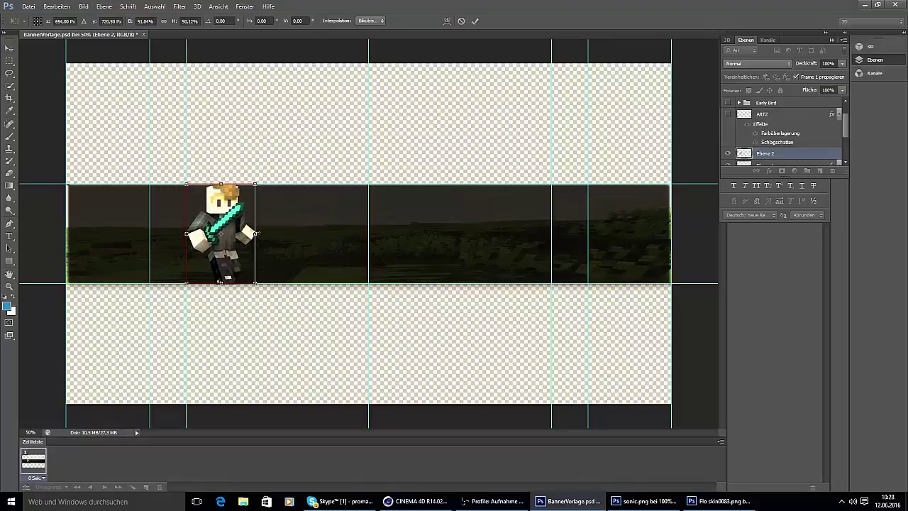
key(Return)
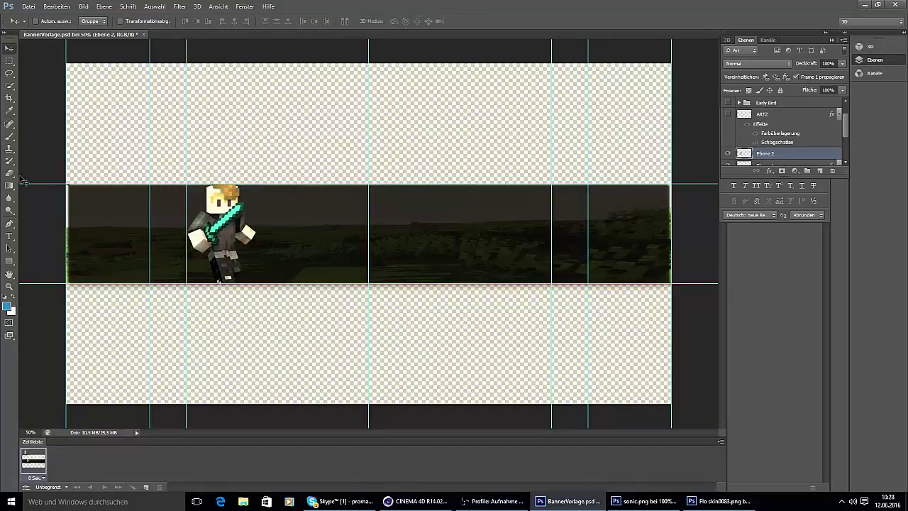
Switch to Cinema 4D and shift the character's right hand goal by about 5 cm
click(414, 500)
click(579, 94)
click(278, 283)
drag(323, 255, 317, 263)
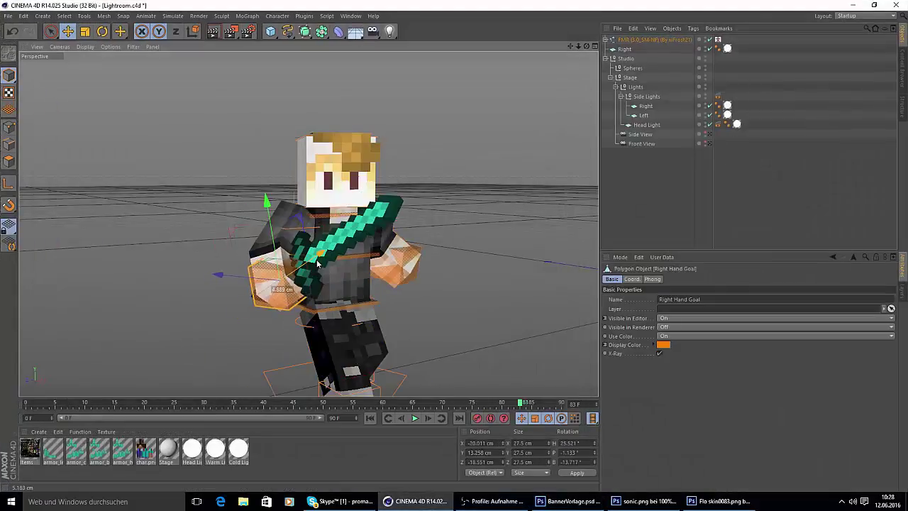
Select the whole FMR character rig and move it along the X axis to about 171 cm
drag(586, 47, 465, 53)
click(653, 40)
drag(422, 367, 751, 406)
drag(570, 47, 473, 40)
drag(439, 352, 596, 375)
drag(578, 47, 482, 51)
drag(490, 272, 628, 284)
Move the character rig farther along X to about 661 cm, clear of the studio light panels
drag(570, 47, 341, 15)
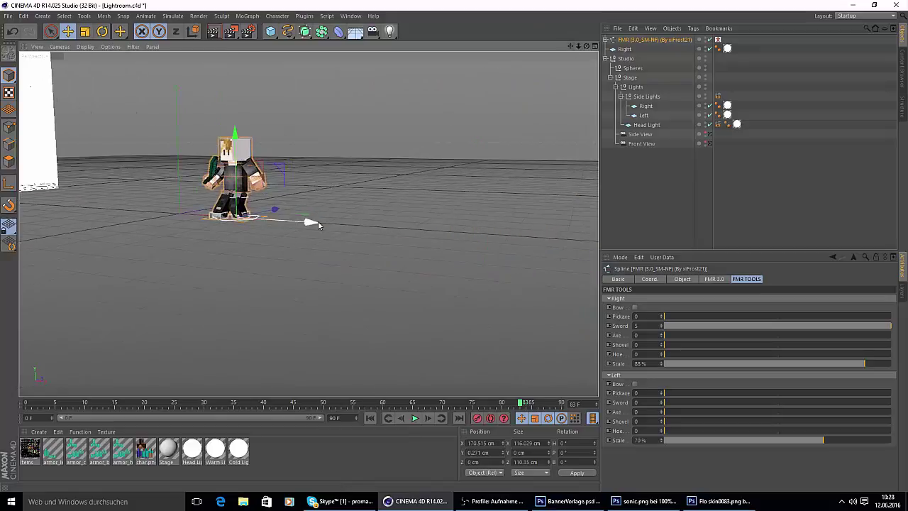
drag(314, 222, 698, 248)
drag(570, 47, 471, 67)
drag(599, 269, 464, 258)
drag(586, 47, 652, 48)
drag(478, 356, 422, 343)
drag(570, 47, 631, 45)
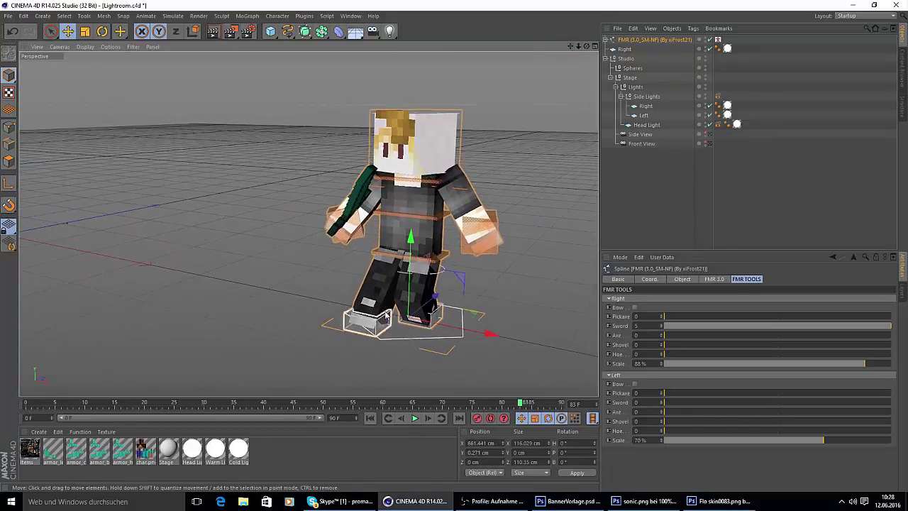
Reposition the character's right and left foot goals into a staggered walking stance
click(366, 325)
drag(383, 310, 402, 297)
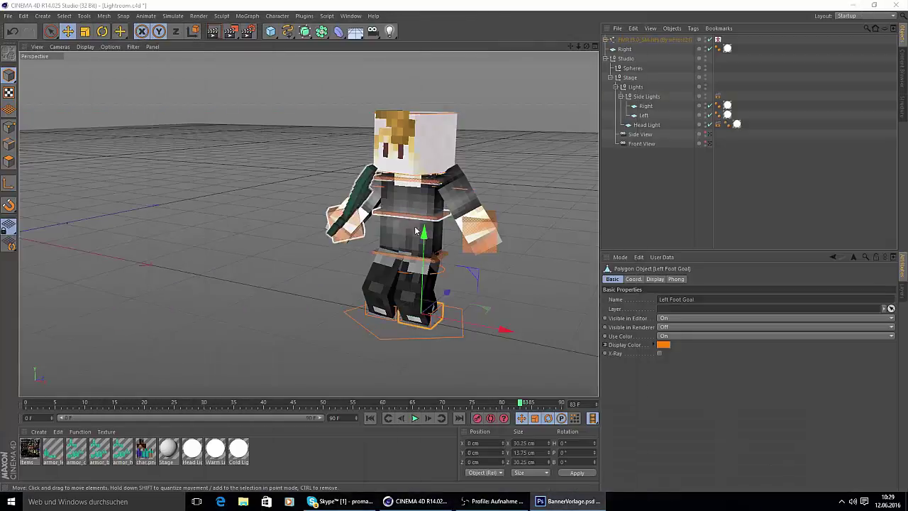
drag(415, 230, 468, 294)
Rotate the head to face the viewer and turn the right hand so the sword points across the body
key(r)
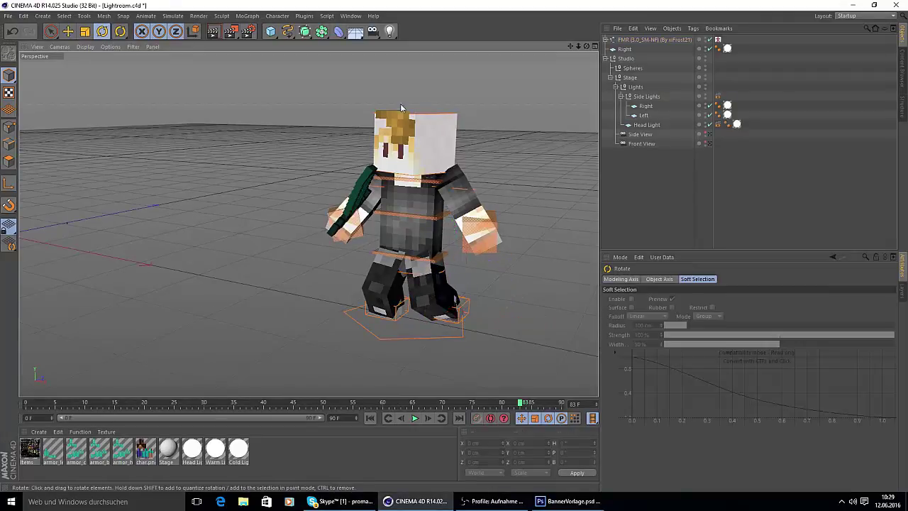
click(403, 111)
drag(419, 176, 483, 164)
drag(380, 228, 398, 225)
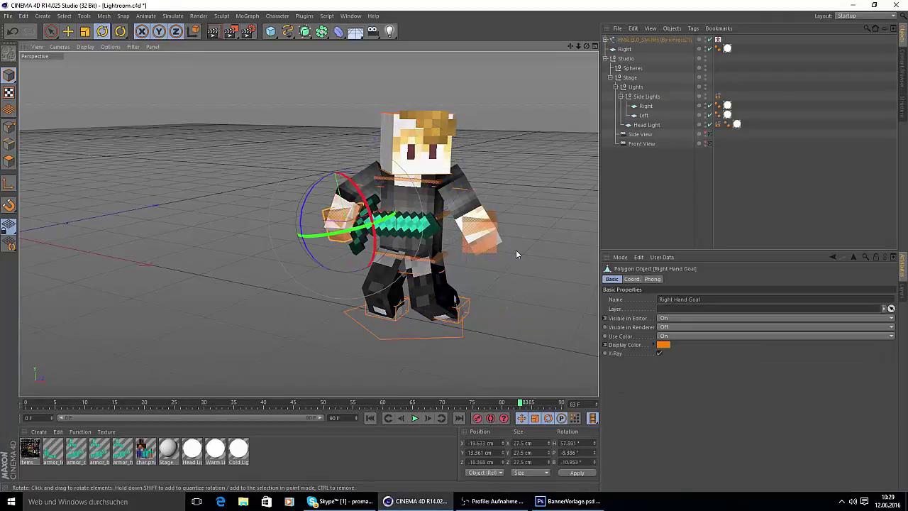
Raise the left hand goal and move it outward so the left arm extends away from the body
click(489, 240)
click(69, 31)
drag(475, 200, 475, 201)
drag(532, 206, 557, 206)
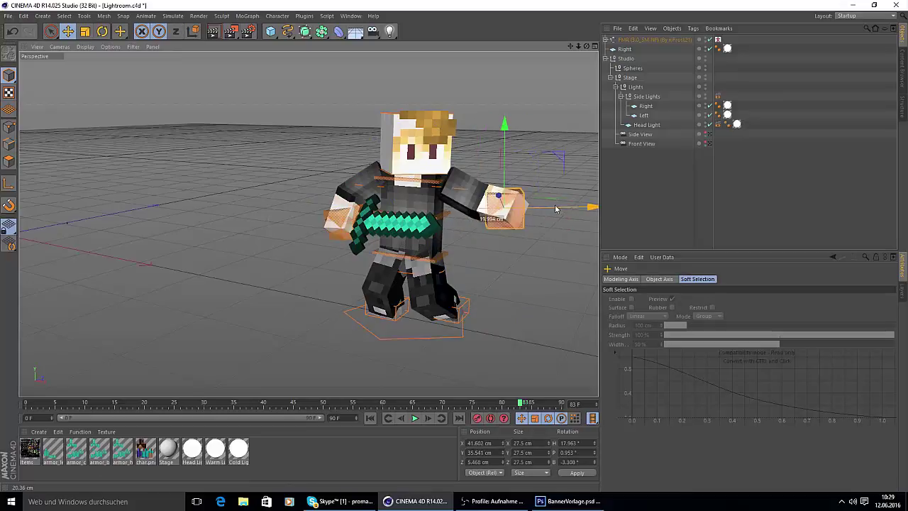
drag(497, 192, 494, 192)
Move the whole character rig back along the X axis to about 0 cm
click(342, 312)
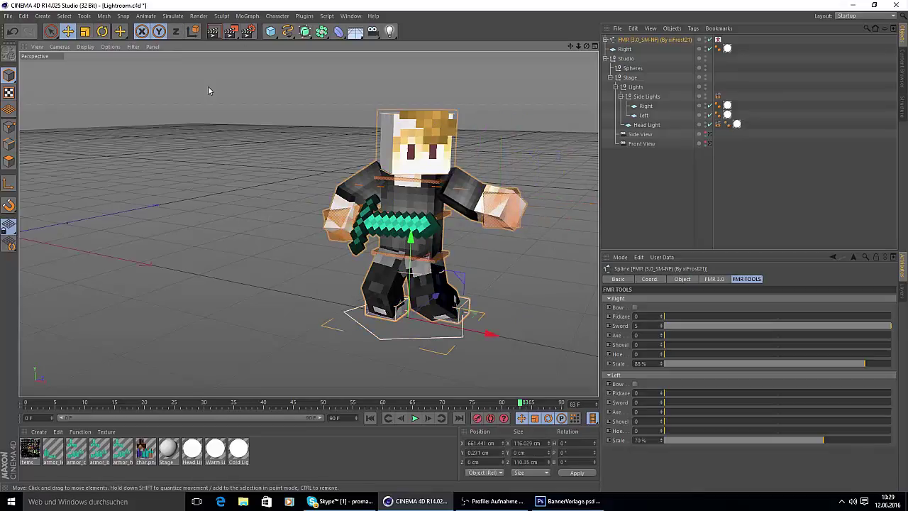
click(102, 31)
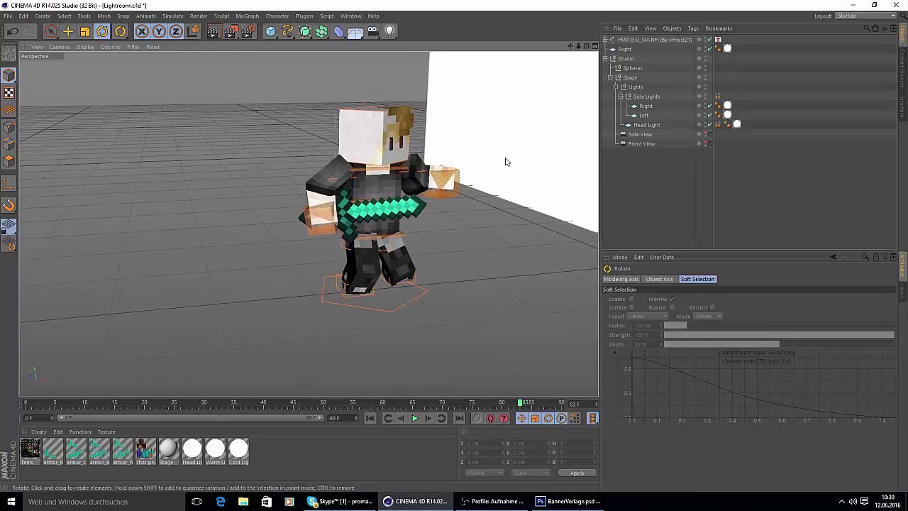
click(376, 127)
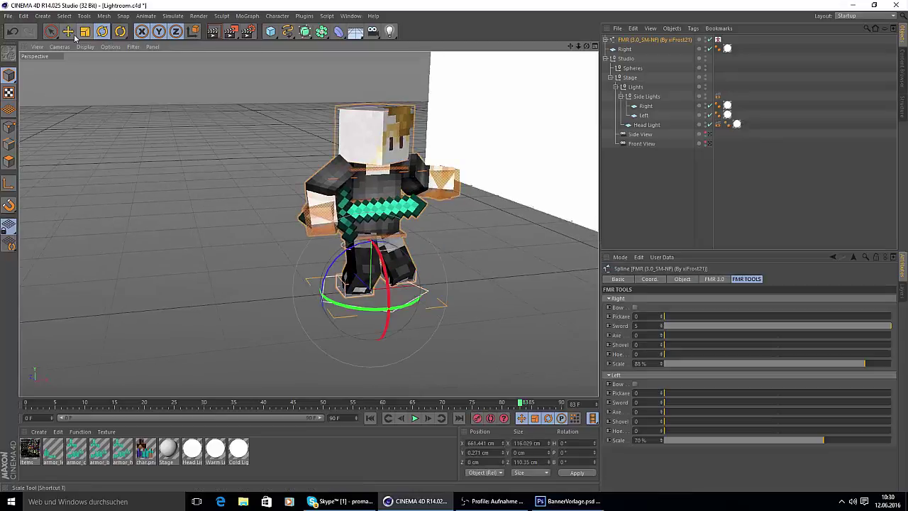
click(69, 33)
drag(434, 284, 64, 318)
drag(571, 47, 833, 61)
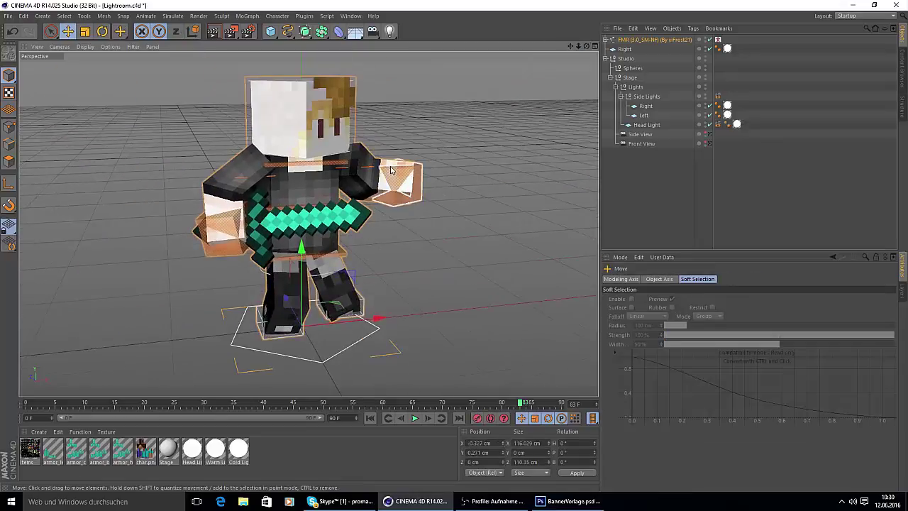
Rotate the character's head control to a heading of about -25° so the face looks forward
click(441, 231)
key(r)
click(303, 127)
drag(301, 159, 245, 155)
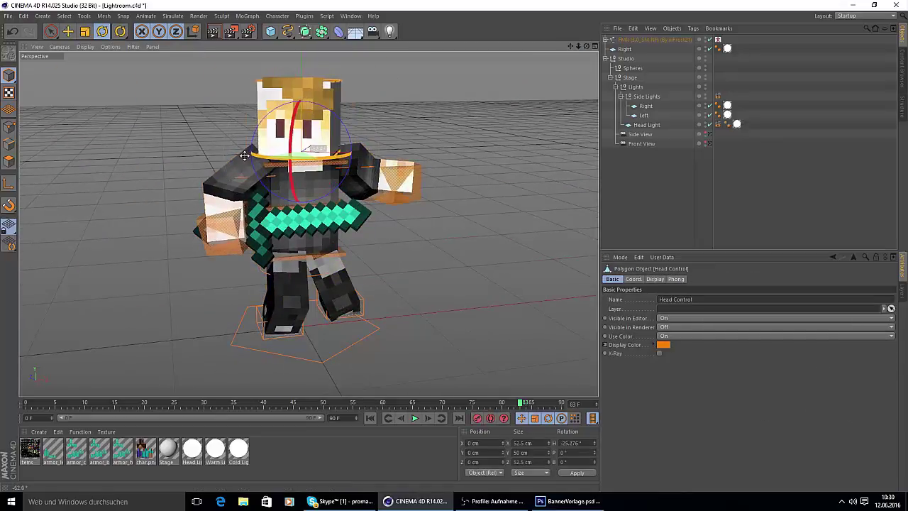
Remove the sword from the character's right hand by setting the rig's right Sword value to 0
click(398, 182)
click(240, 224)
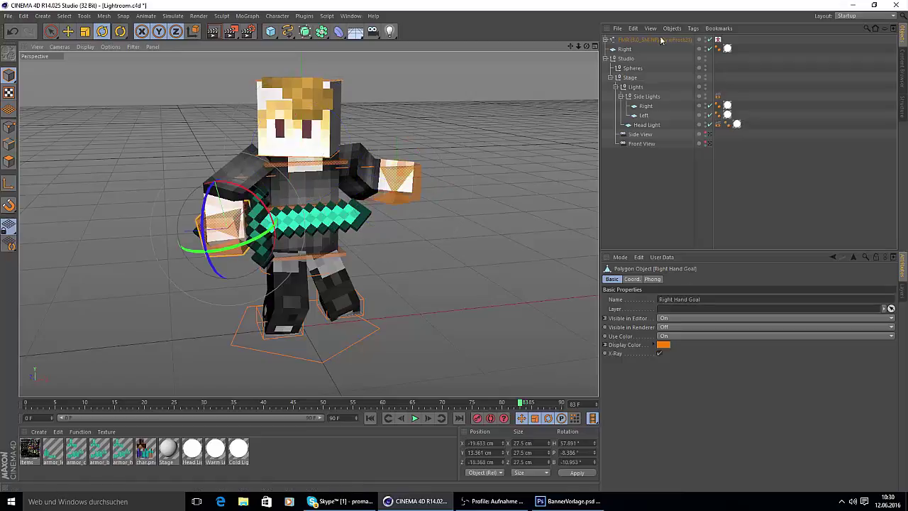
click(661, 40)
click(628, 308)
Shift the Right Elbow Null inward and rotate the right hand goal so the right arm hangs closer to the body
click(221, 231)
click(257, 180)
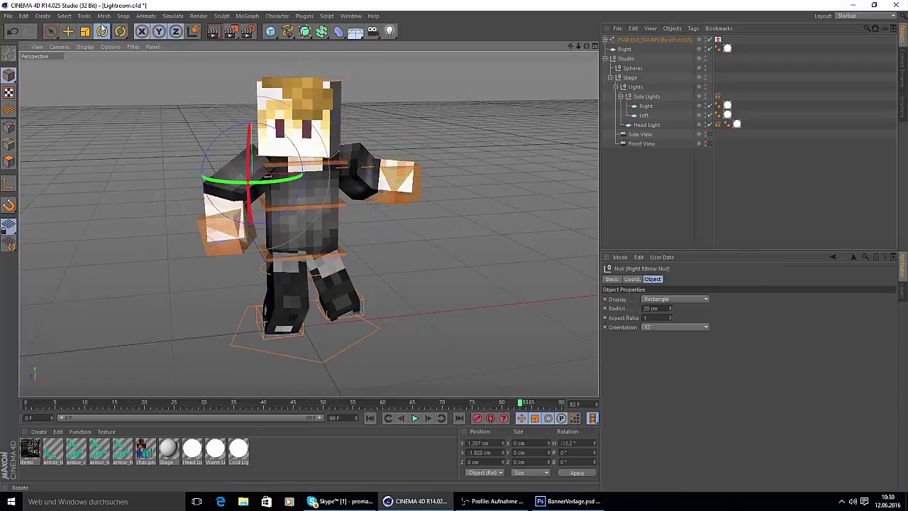
click(68, 31)
drag(256, 182, 298, 177)
click(102, 31)
click(233, 235)
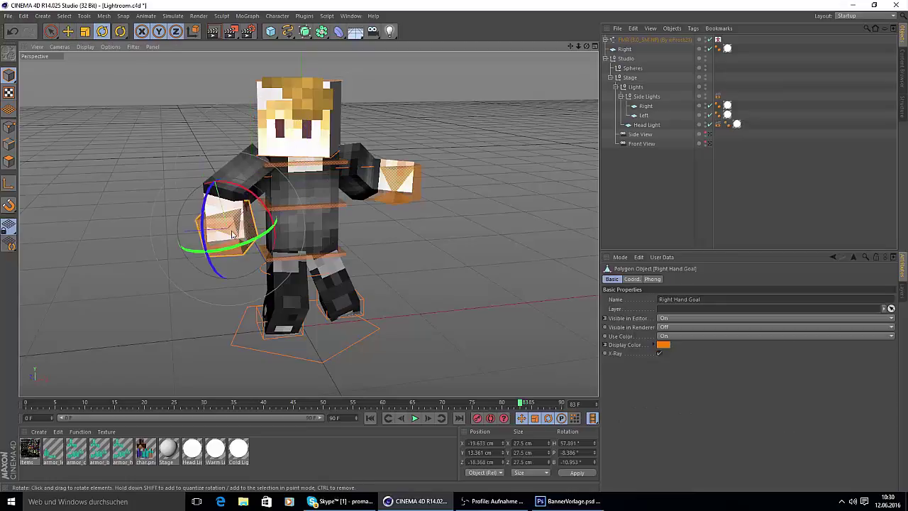
drag(232, 235, 186, 216)
Lower and rotate the left hand goal, and equip the left hand with Sword 5 at 88% scale
click(400, 179)
drag(400, 179, 399, 207)
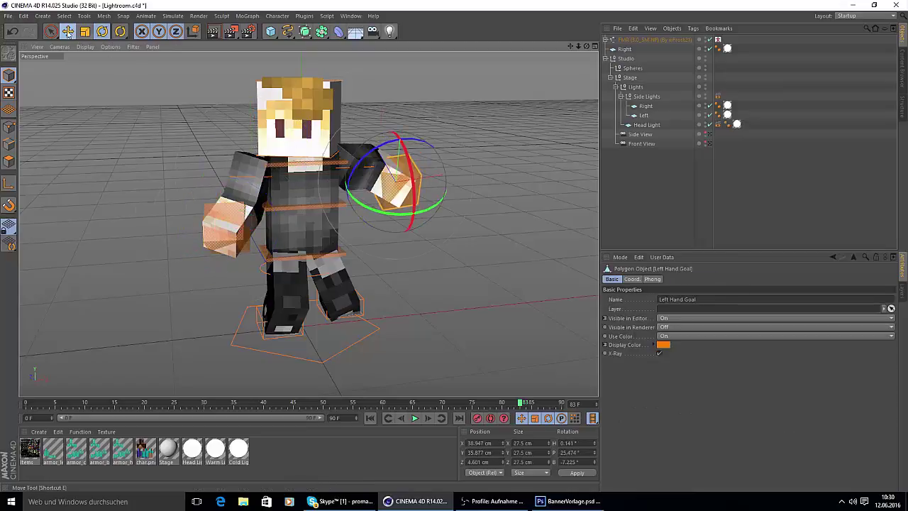
click(69, 33)
drag(402, 110, 407, 131)
drag(401, 199, 317, 236)
click(102, 31)
drag(414, 245, 457, 215)
click(654, 39)
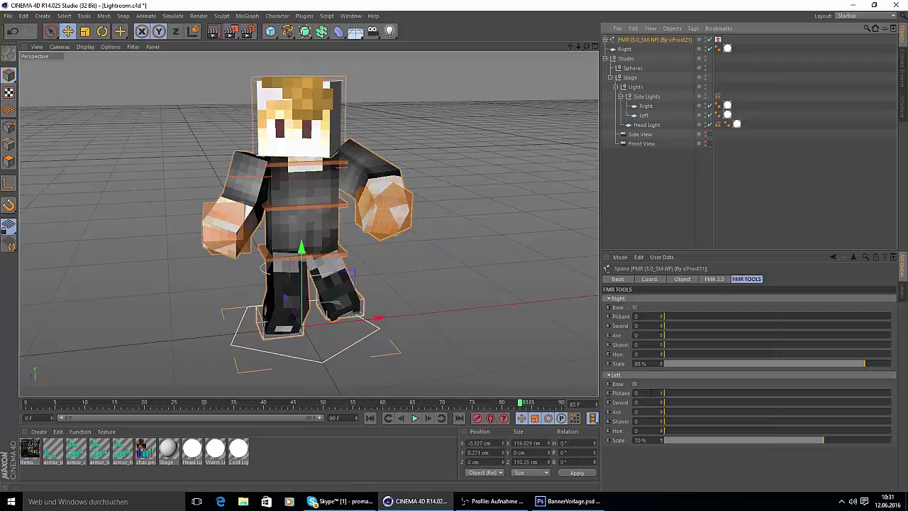
drag(681, 403, 889, 401)
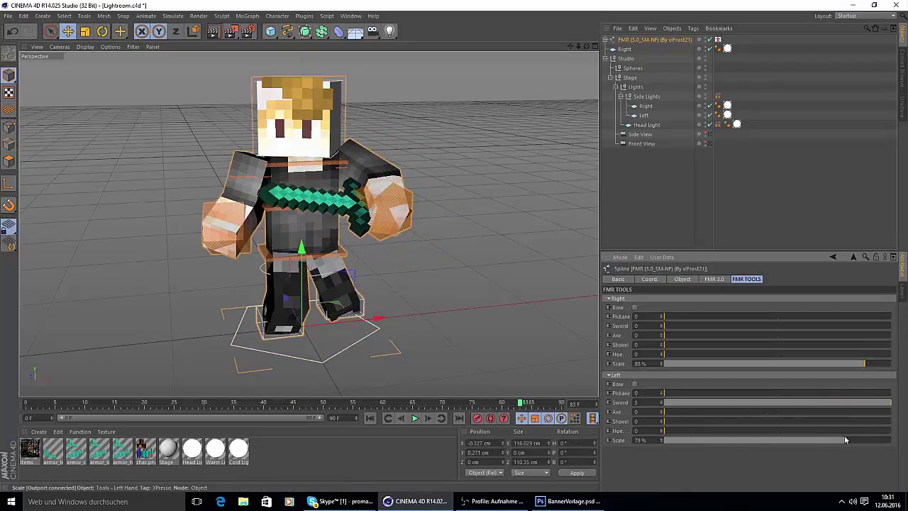
Move the Cinema 4D window aside, open the FMR 3.0 archive on the desktop and select fmr 3.lib4d in its FMR 3.0 folder
click(874, 5)
drag(631, 41, 223, 65)
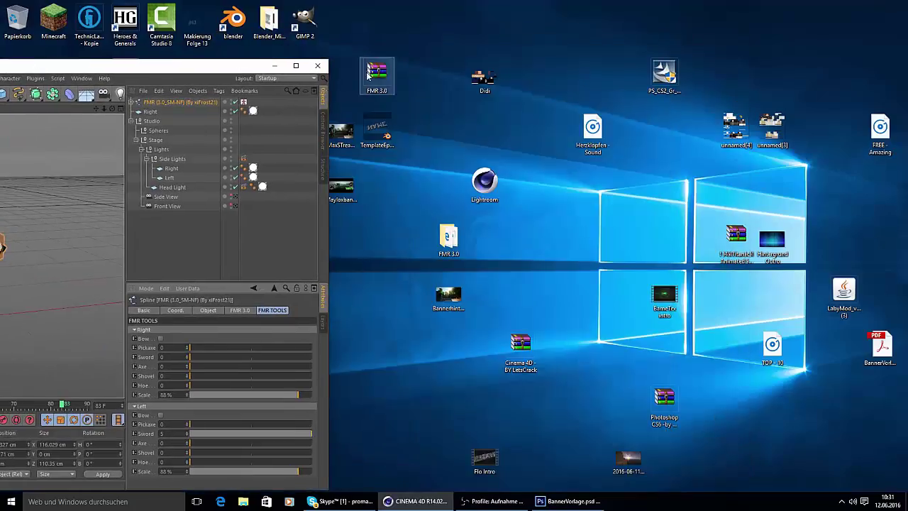
double_click(377, 75)
double_click(583, 168)
click(764, 214)
click(649, 193)
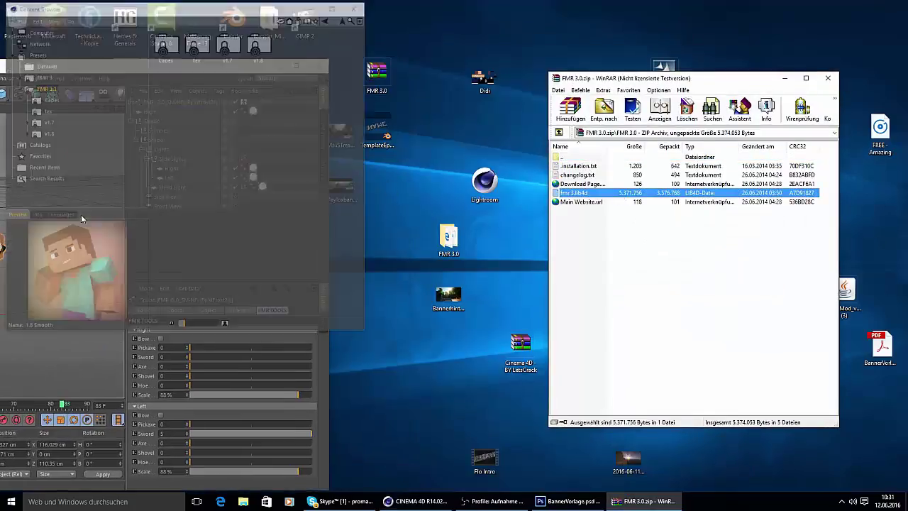
Load the 1.8 Smooth rig from the FMR 3.1 v1.8 presets, close the browser and archive, and maximize Cinema 4D
double_click(259, 50)
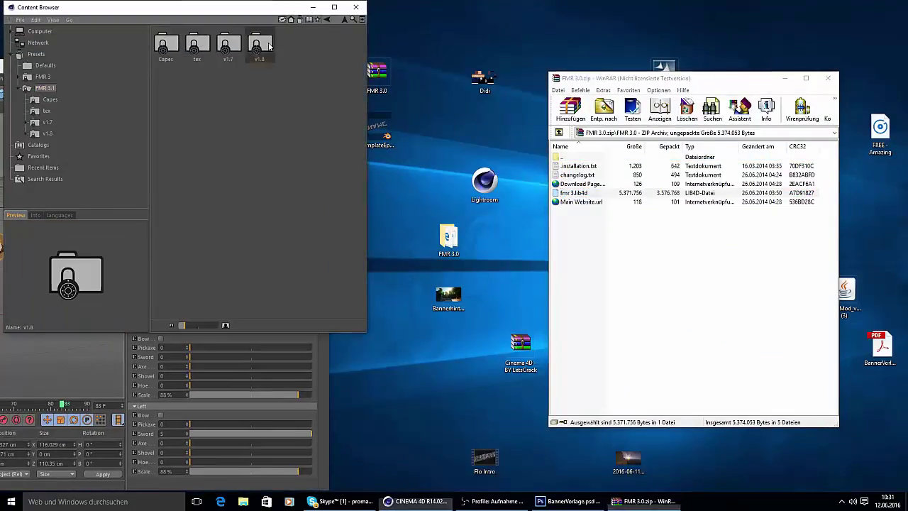
double_click(259, 53)
click(354, 9)
click(825, 77)
drag(241, 65, 578, 60)
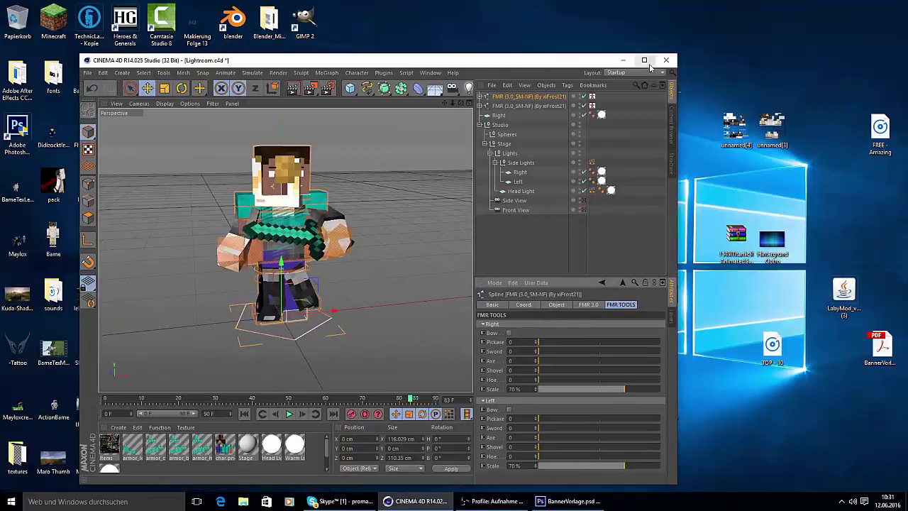
click(635, 61)
Move the new Steve rig along X to about -121 cm, beside the sword-holding character
click(380, 343)
click(373, 333)
drag(360, 319, 222, 334)
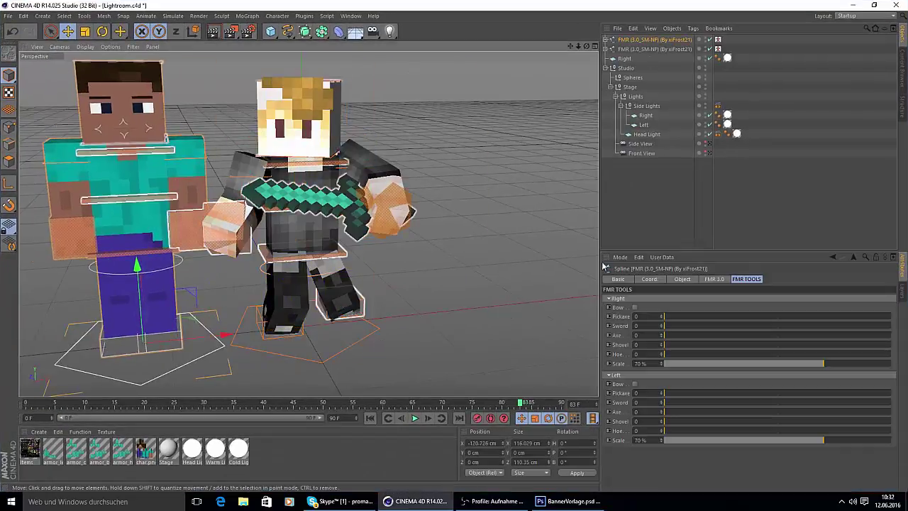
Try to rotate Steve's body at the hips towards the other character and turn the right foot goal about 75°
alt+drag(231, 245, 305, 231)
click(243, 258)
click(102, 31)
drag(228, 261, 316, 248)
click(275, 347)
click(227, 353)
drag(248, 363, 290, 339)
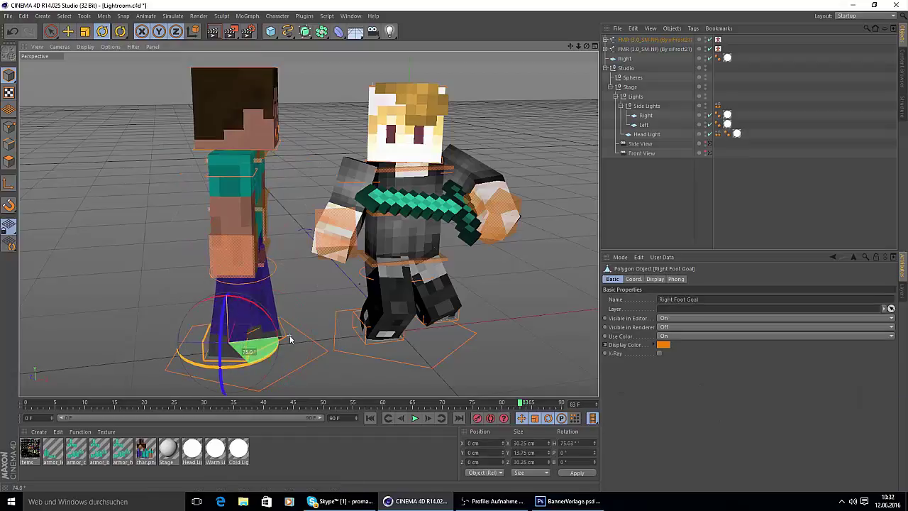
Try to pose Steve's right arm by rotating the right hand goal and moving it down and behind the body
click(250, 260)
mouse_move(251, 263)
mouse_down()
mouse_move(258, 260)
mouse_move(248, 263)
mouse_up()
drag(228, 263, 230, 251)
mouse_move(282, 269)
mouse_down()
mouse_move(283, 248)
mouse_move(278, 275)
mouse_up()
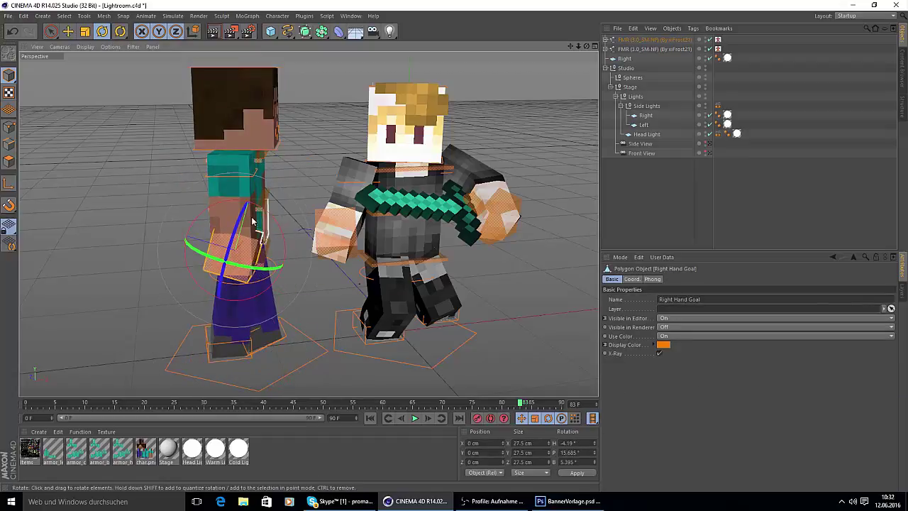
key(e)
drag(225, 255, 217, 263)
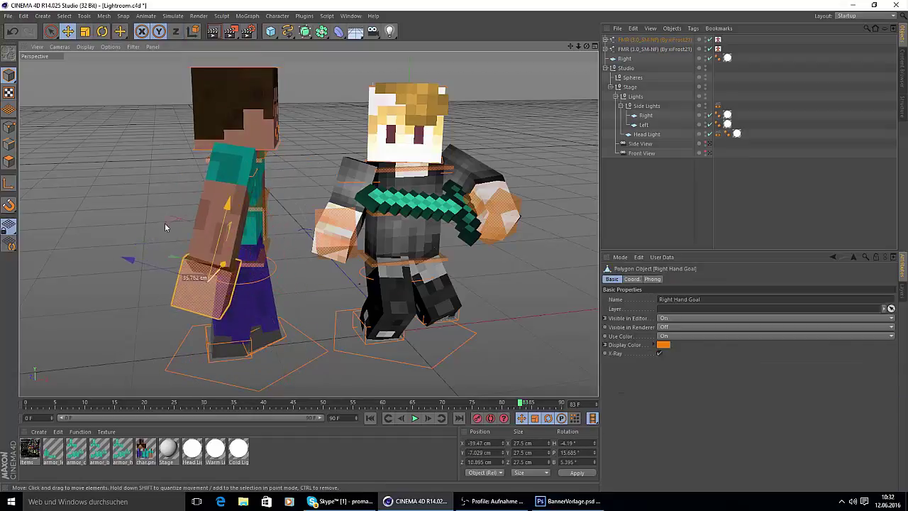
click(99, 31)
drag(202, 302, 261, 299)
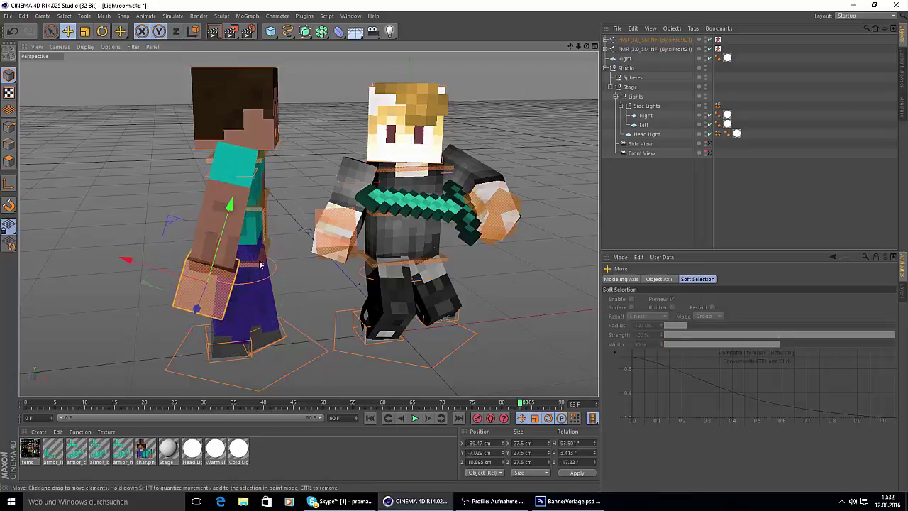
drag(126, 260, 208, 295)
Undo the body, foot and right arm changes made to the Steve rig
key(ctrl+z)
key(ctrl+z)
key(ctrl+z)
key(ctrl+z)
key(ctrl+z)
key(ctrl+z)
key(ctrl+z)
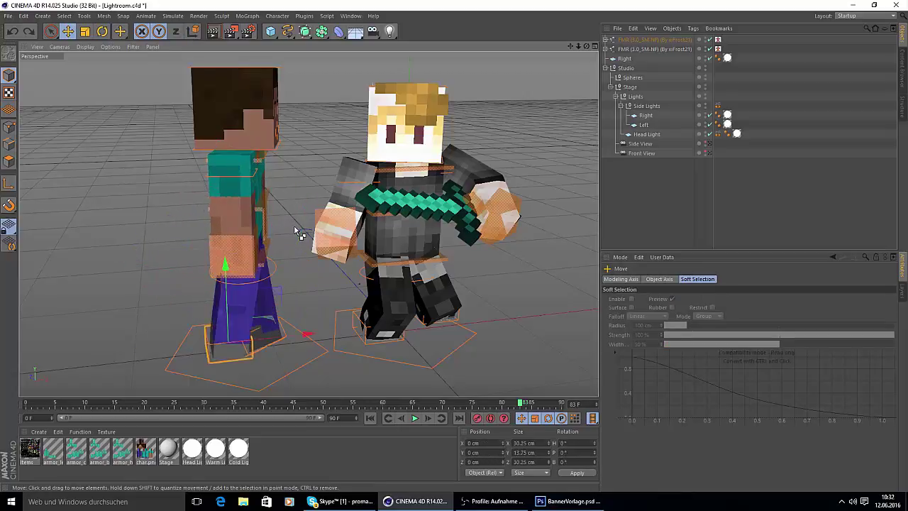
key(ctrl+z)
key(ctrl+z)
key(ctrl+z)
Raise Steve's right hand goal in front of the body and adjust the Right Elbow Null's rotation
click(187, 236)
drag(221, 183, 163, 119)
click(102, 31)
click(182, 167)
drag(186, 166, 186, 163)
alt+drag(339, 190, 483, 269)
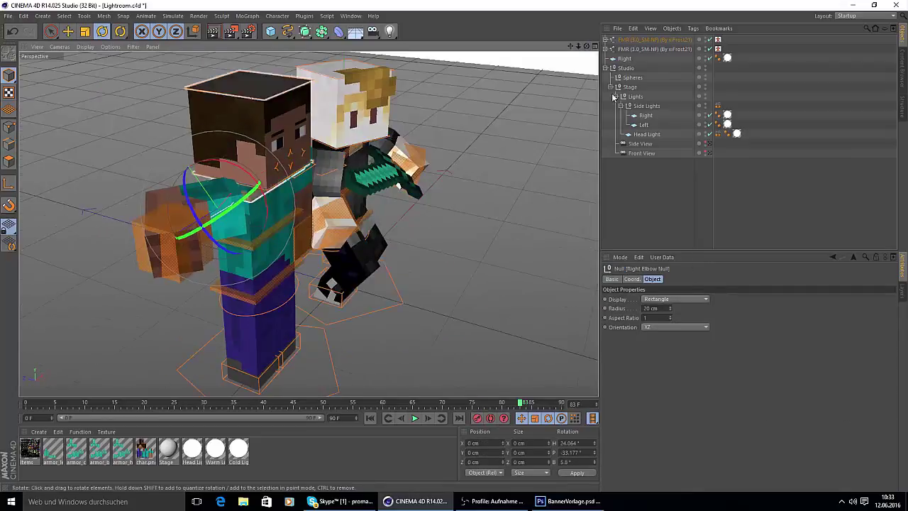
Rotate Steve's right hand goal to bend the raised forearm from behind
alt+drag(614, 97, 420, 201)
click(485, 205)
drag(482, 190, 442, 207)
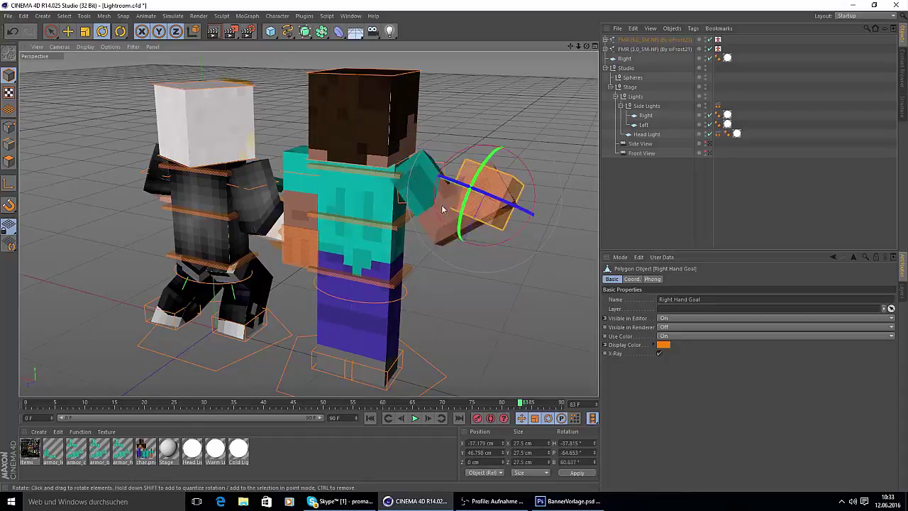
Raise Steve's left hand goal to shoulder height beside the body and rotate it to mirror the right arm
click(303, 246)
alt+drag(305, 244, 340, 84)
key(e)
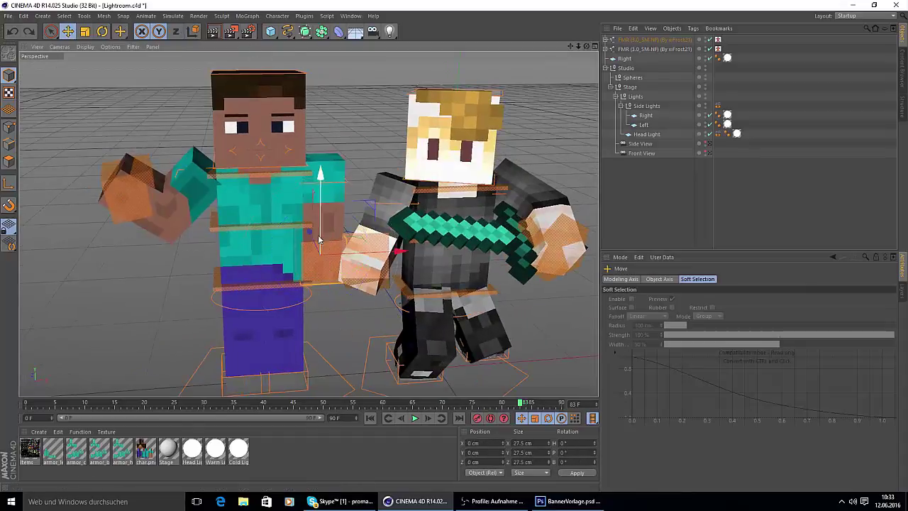
drag(371, 209, 407, 166)
click(102, 31)
drag(368, 202, 359, 176)
drag(307, 171, 338, 172)
Try to turn Steve's upper body by rotating the back and waist controls
click(295, 226)
click(102, 31)
drag(269, 244, 285, 245)
click(278, 287)
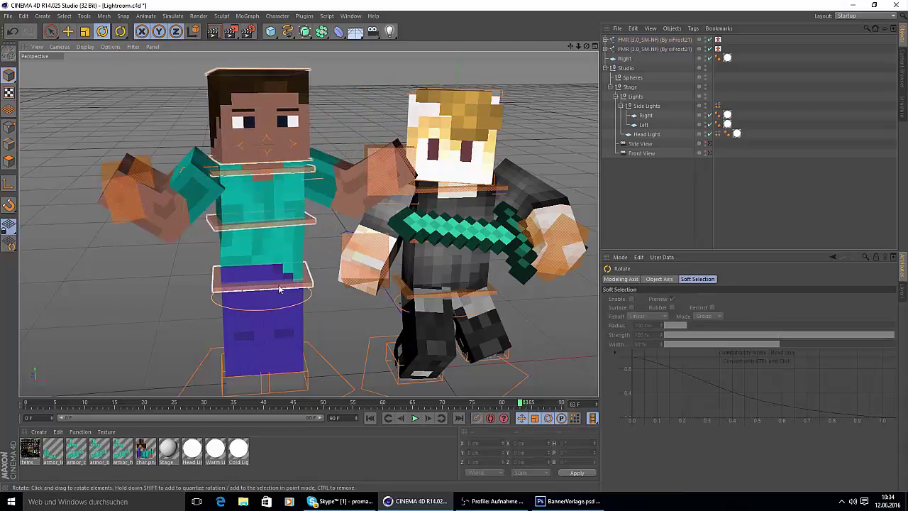
drag(279, 289, 306, 287)
key(ctrl+z)
Turn Steve's whole rig to a heading of about 91° so he faces the sword character
click(327, 364)
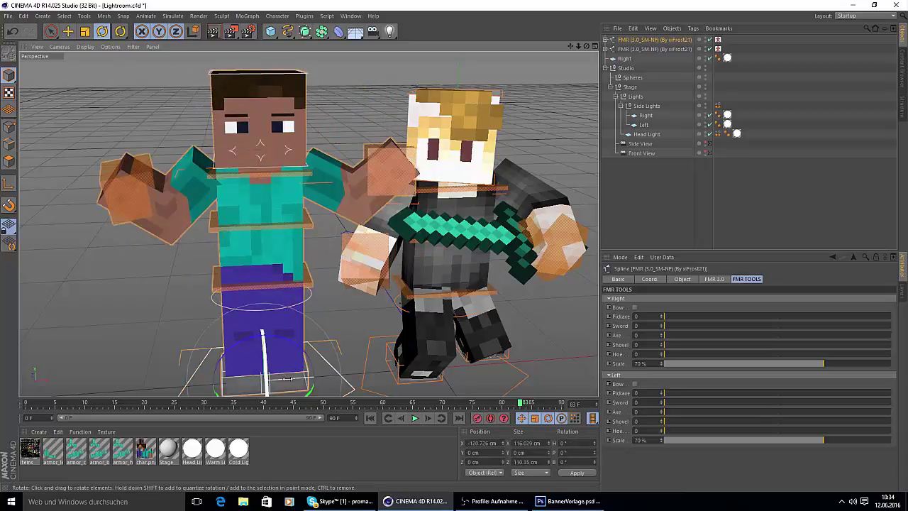
scroll(323, 369, down, 2)
drag(320, 373, 379, 321)
drag(586, 46, 591, 49)
Move the sword character's right foot goal sideways and up towards Steve to form a kick
click(470, 369)
drag(413, 328, 412, 337)
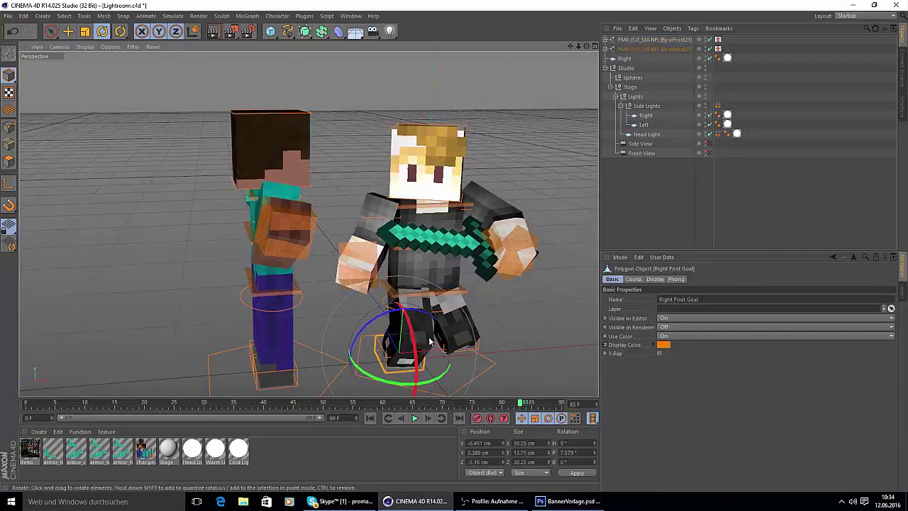
click(69, 31)
drag(473, 347, 398, 354)
drag(326, 288, 325, 231)
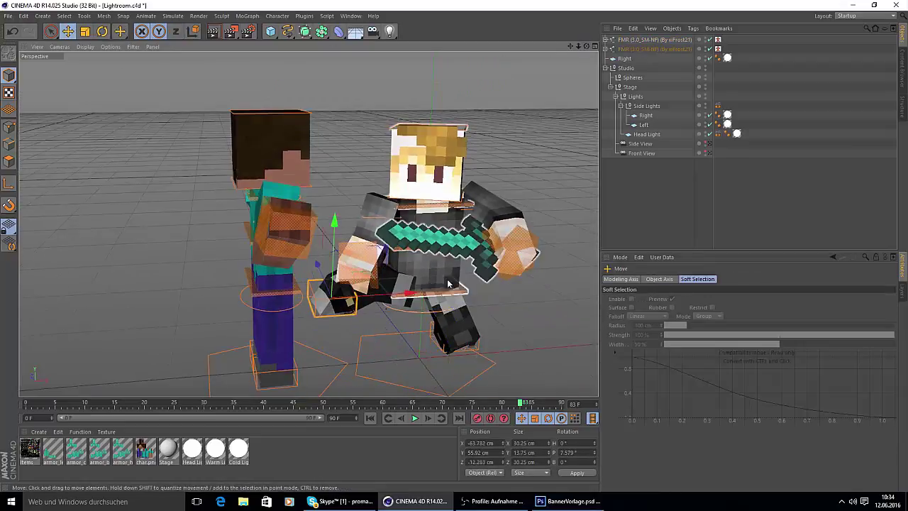
Lower the sword character's waist and bring the kicking right foot goal down to match
click(450, 288)
drag(427, 211, 427, 231)
click(332, 308)
drag(334, 223, 333, 256)
Shift the sword character's whole rig closer to Steve
click(460, 377)
click(466, 381)
drag(497, 351, 476, 353)
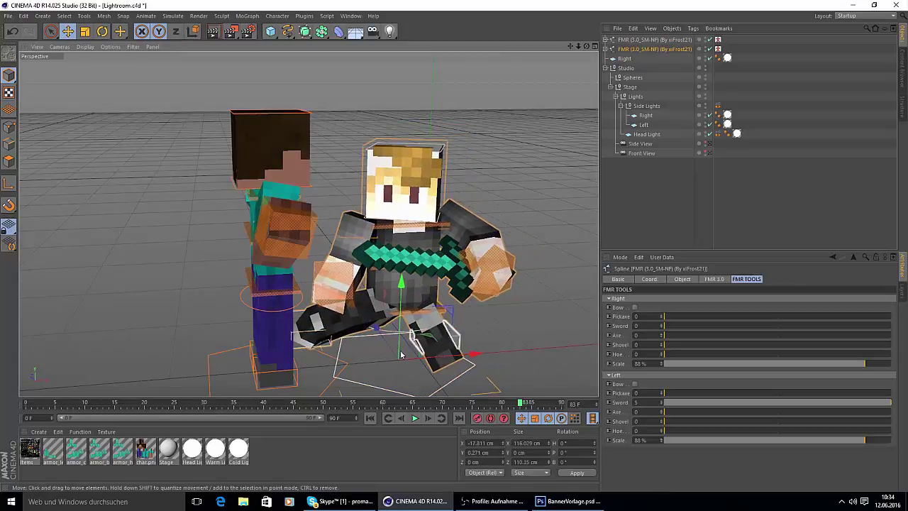
Lower the sword character's left foot goal to straighten the standing leg
click(309, 346)
click(455, 333)
drag(587, 47, 581, 50)
drag(461, 304, 465, 341)
Raise the sword character's whole rig off the ground so he kicks in mid-air
click(344, 311)
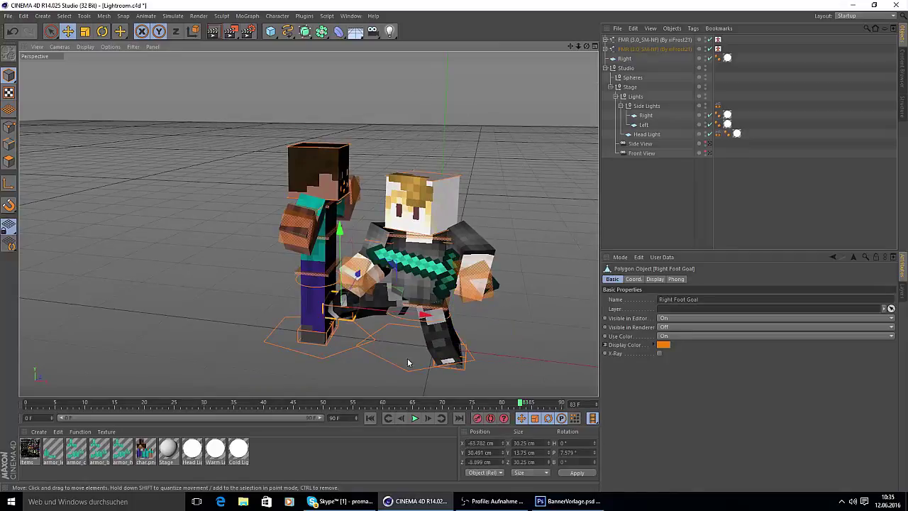
click(410, 367)
drag(420, 272, 422, 203)
Rotate the sword character's head so it tilts down towards Steve
click(233, 93)
click(102, 32)
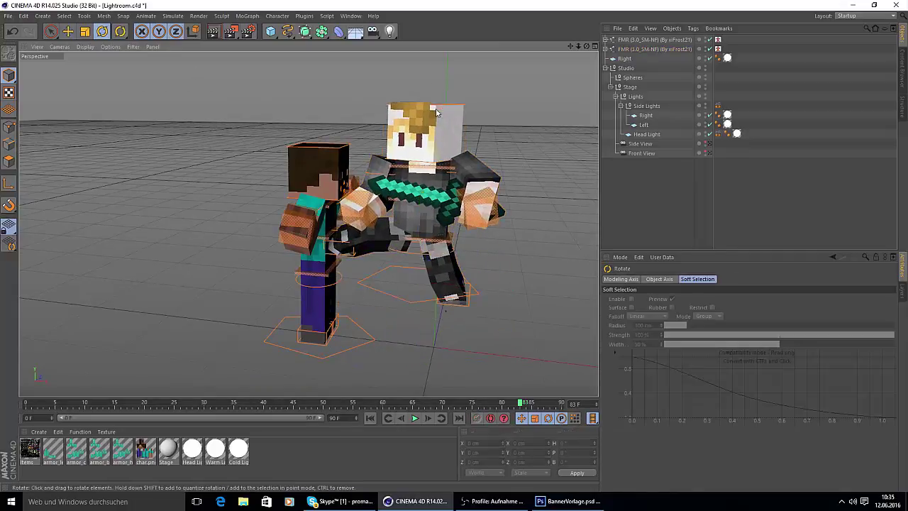
click(424, 137)
drag(398, 136, 397, 158)
Rotate the sword character's left and right hand goals to adjust the sword and the free hand
click(482, 204)
drag(499, 229, 521, 219)
click(362, 205)
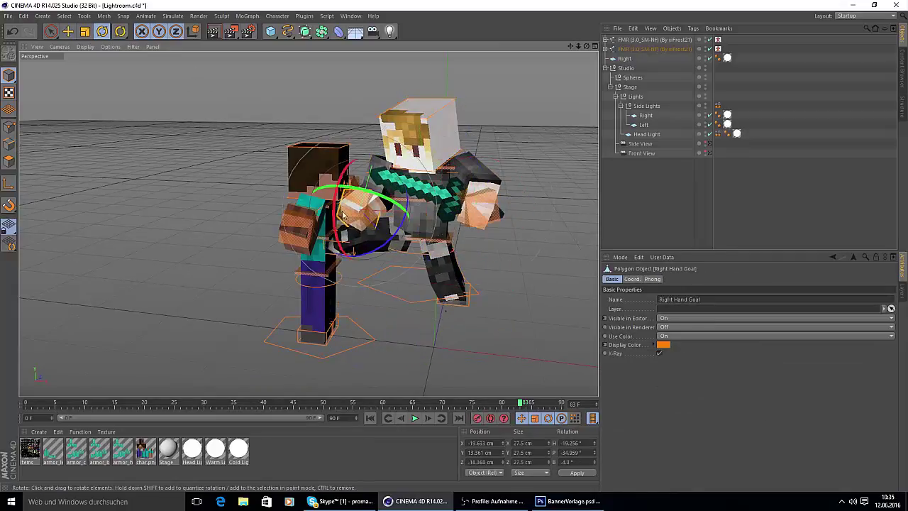
drag(387, 172, 389, 227)
Tilt Steve's waist control to a pitch of about -25° so he leans back from the kick
click(69, 32)
click(330, 228)
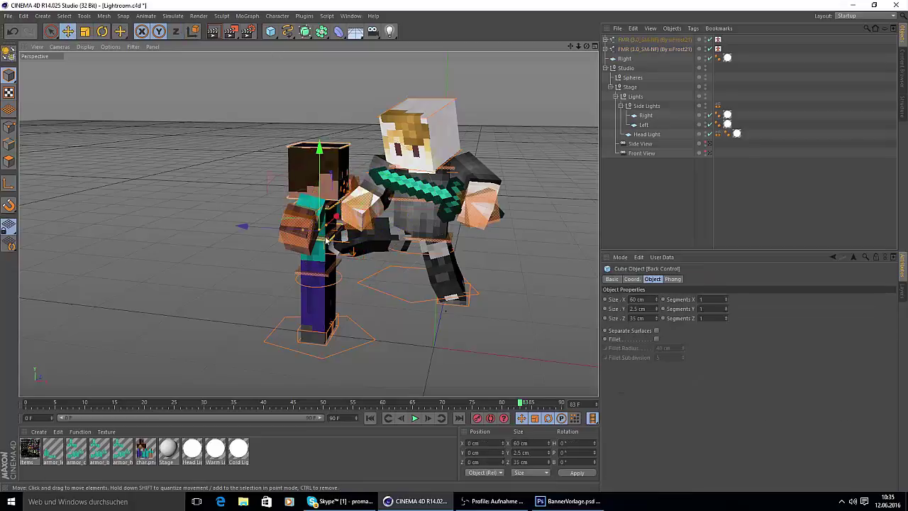
click(102, 32)
click(333, 268)
drag(369, 262, 363, 239)
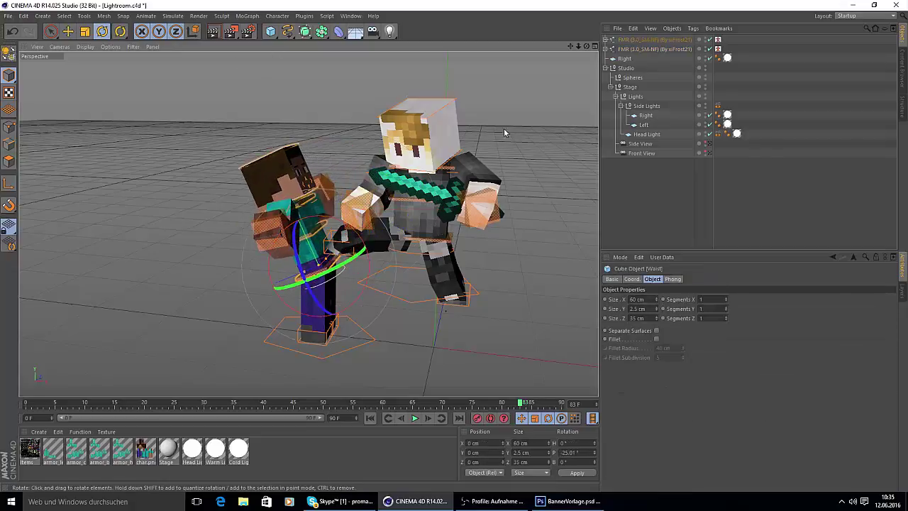
Open Steve's mouth in the FMR 3.0 settings with X 0.08 and Y -0.45
drag(586, 46, 655, 143)
click(656, 40)
click(649, 279)
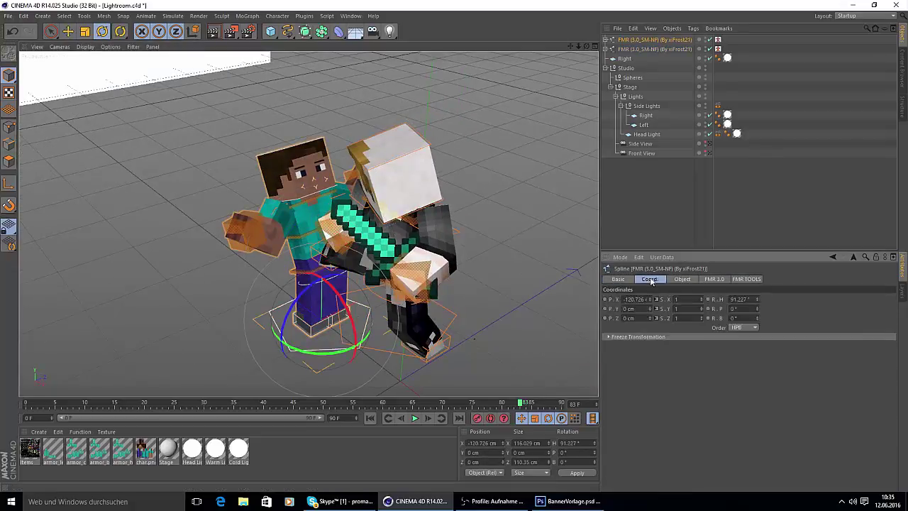
click(713, 279)
scroll(660, 370, down, 5)
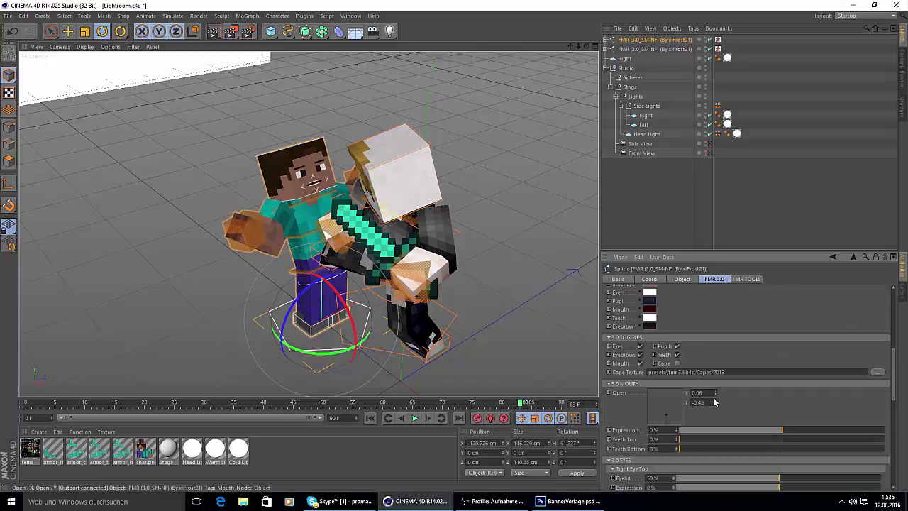
Adjust the sword character's right foot goal position and move his whole rig closer to Steve
drag(587, 47, 691, 11)
click(342, 243)
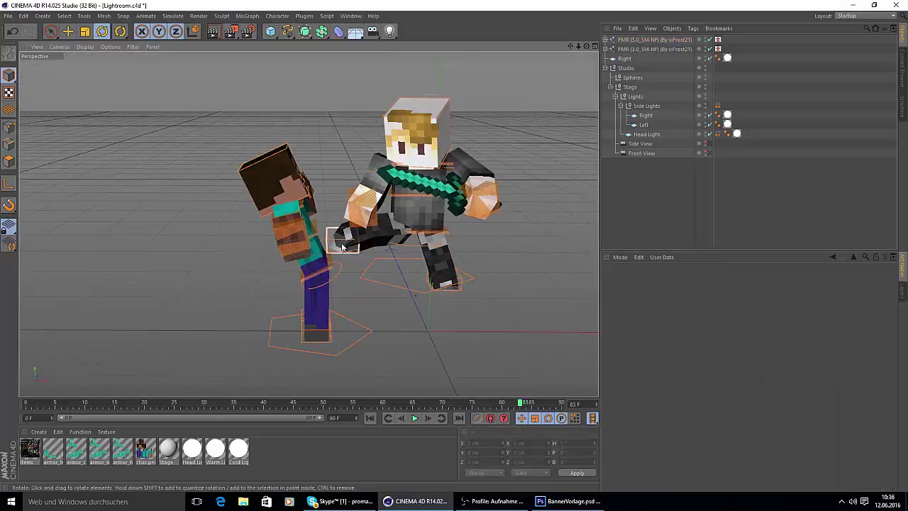
click(68, 31)
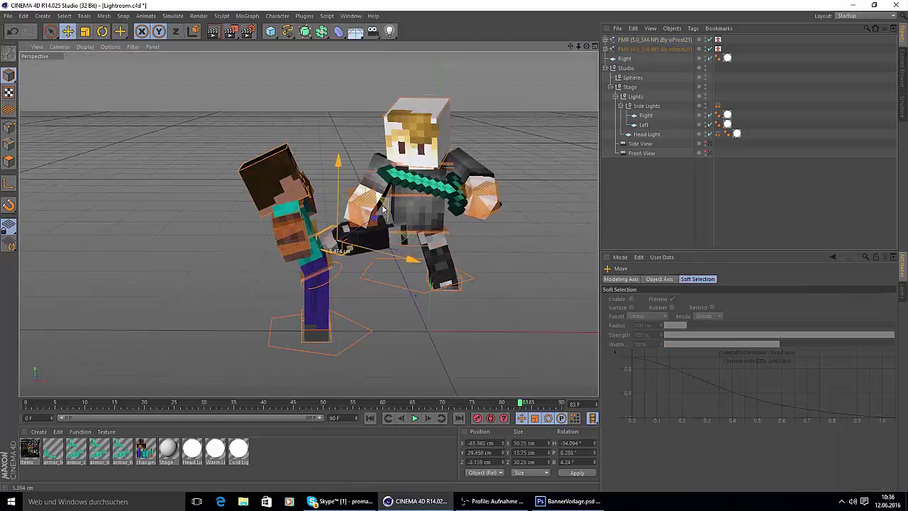
click(449, 272)
drag(502, 277, 482, 273)
Rotate the sword character's right foot goal to a heading of about -64°
click(324, 241)
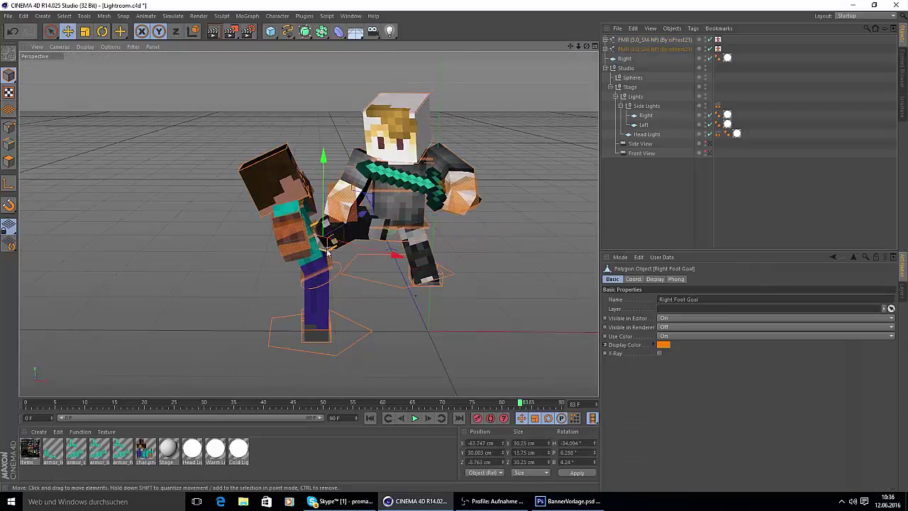
click(103, 31)
drag(331, 260, 329, 261)
click(449, 272)
drag(587, 47, 231, 44)
drag(361, 242, 363, 241)
Rotate the sword character's left foot goal and move it to bend the hanging leg
click(406, 302)
drag(447, 291, 440, 284)
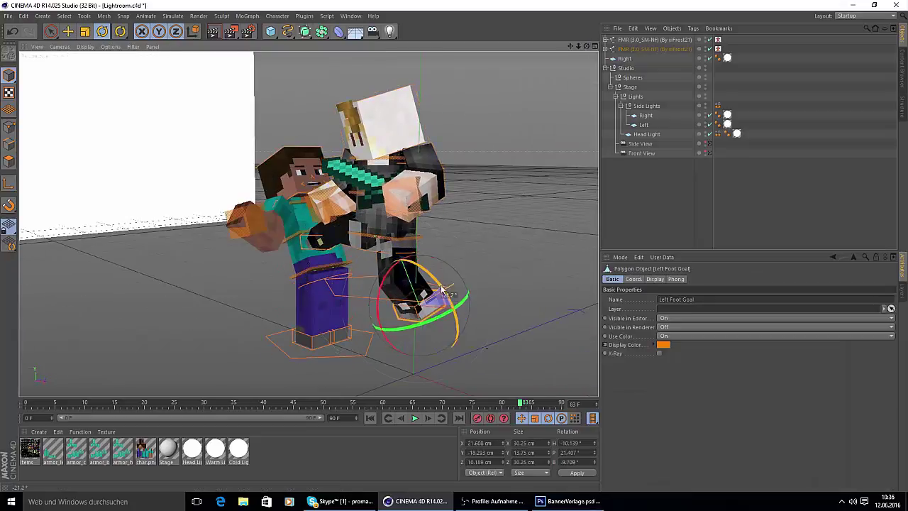
drag(434, 321, 421, 324)
click(68, 32)
drag(453, 259, 425, 226)
Move the sword character's right foot goal against Steve's torso
drag(587, 46, 695, 47)
click(334, 250)
drag(334, 259, 343, 271)
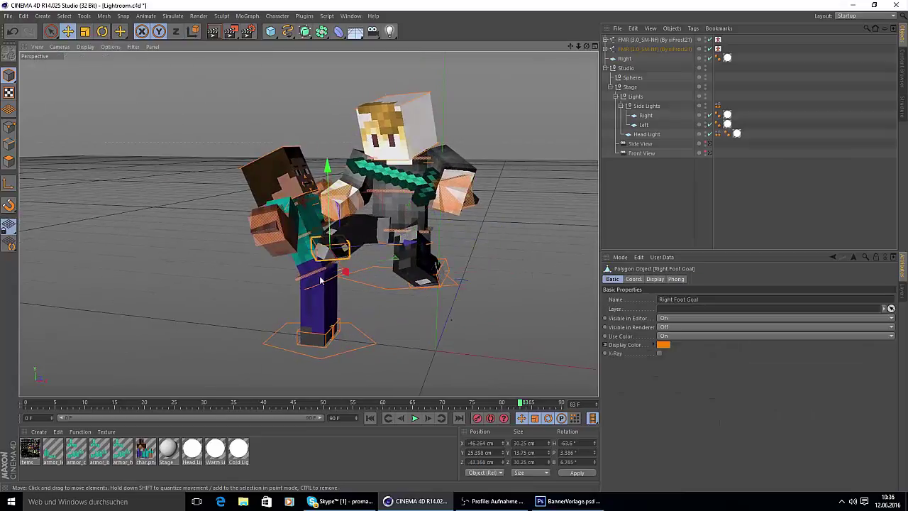
Shift Steve's whole rig towards the camera so he stands in front of the raised foot
click(348, 336)
drag(344, 312, 325, 333)
drag(248, 350, 266, 352)
Rotate Steve's waist control sideways and try a different heading for the sword character's right foot goal
click(345, 288)
click(102, 32)
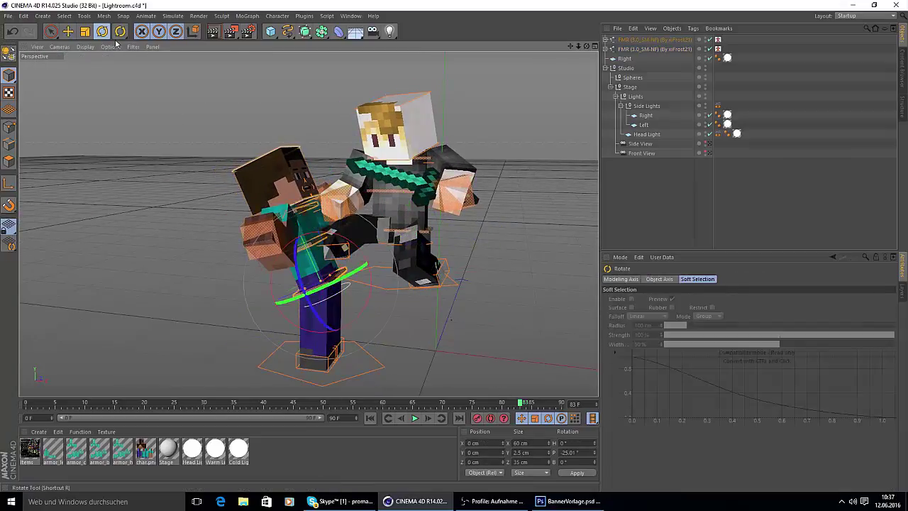
drag(352, 270, 312, 262)
click(342, 251)
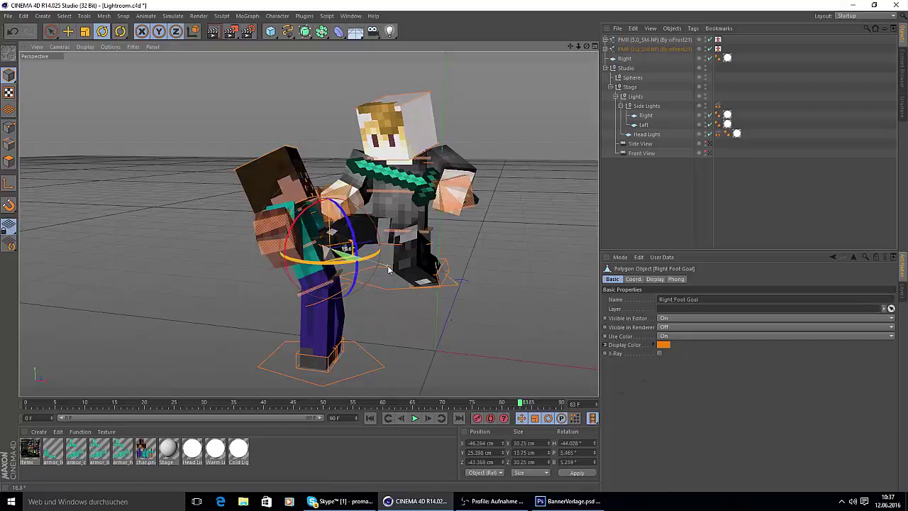
drag(389, 269, 429, 272)
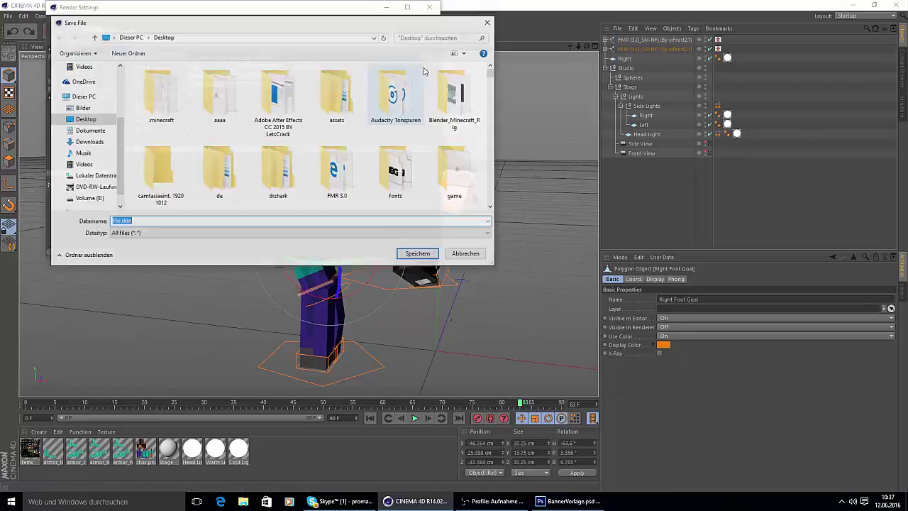
Set the render output file on the desktop to "Flo skin 2" and close the render settings
key(BackSpace)
text(Flo skin)
click(431, 255)
click(429, 7)
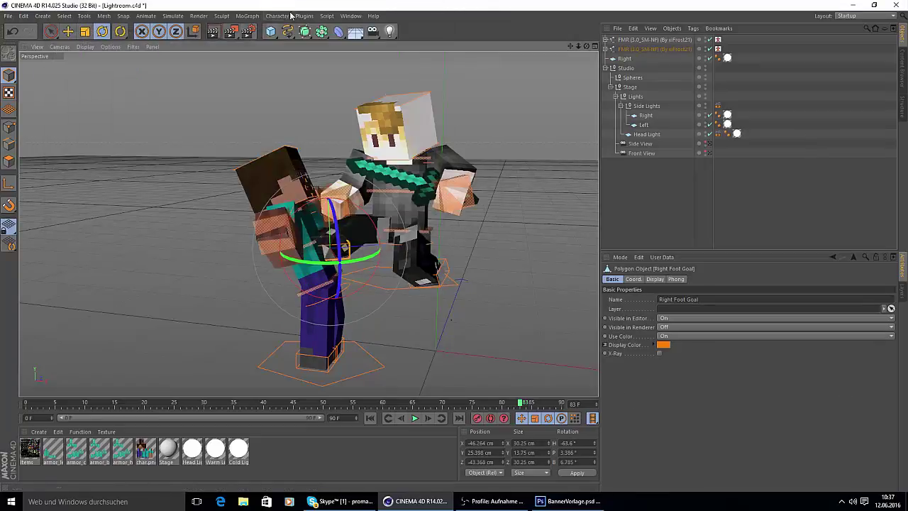
Render the kick scene to the Picture Viewer, then close the preview of the finished image
click(230, 31)
drag(526, 168, 537, 169)
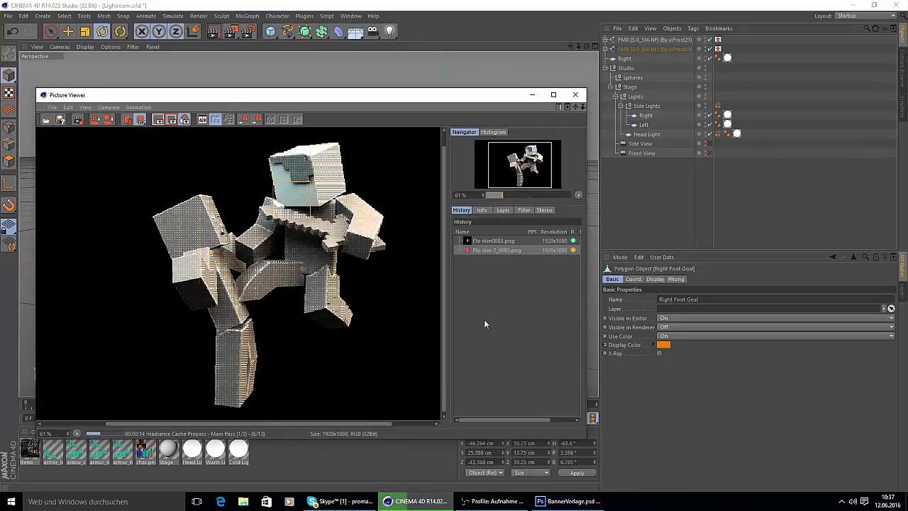
drag(415, 98, 527, 75)
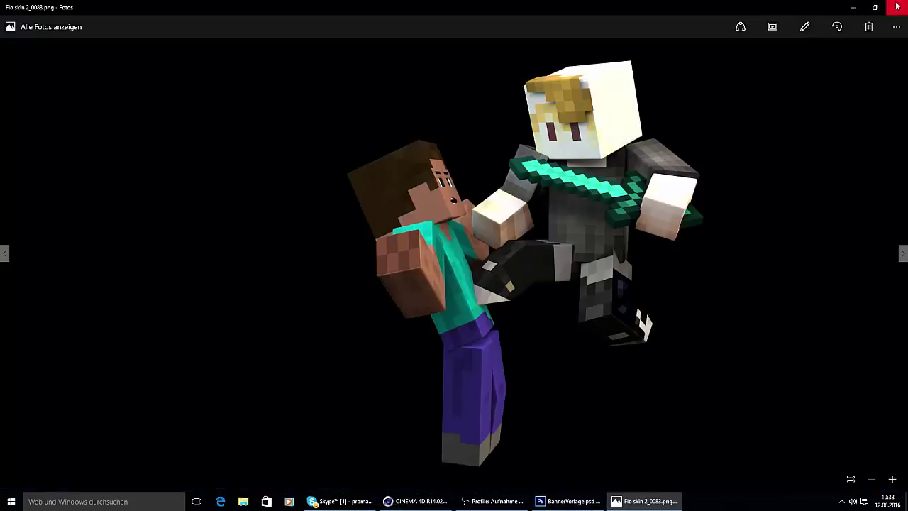
click(895, 5)
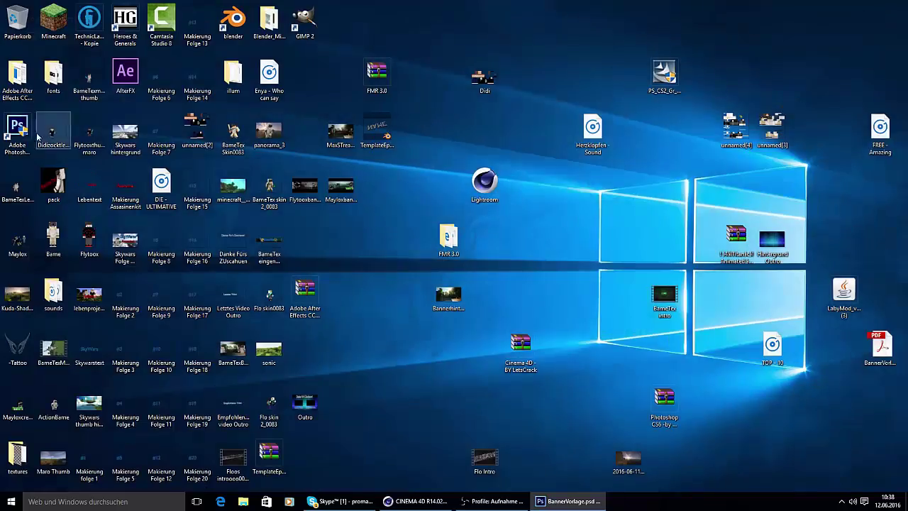
Open the rendered image Flo skin 2_0083.png in Photoshop
key(ctrl+o)
text(Flo)
click(460, 361)
click(551, 343)
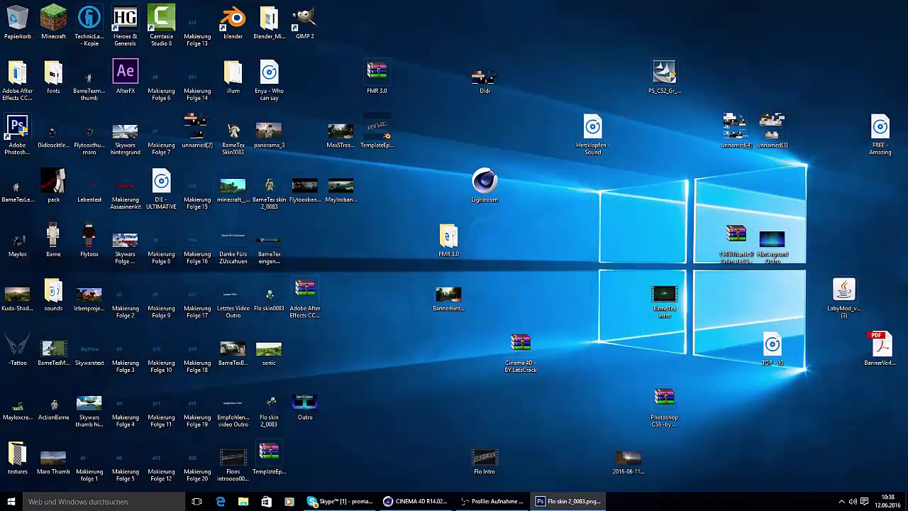
Float the render's document window and copy the fighting characters into BannerVorlage.psd as a new layer
drag(0, 14, 484, 11)
double_click(485, 9)
drag(229, 36, 88, 91)
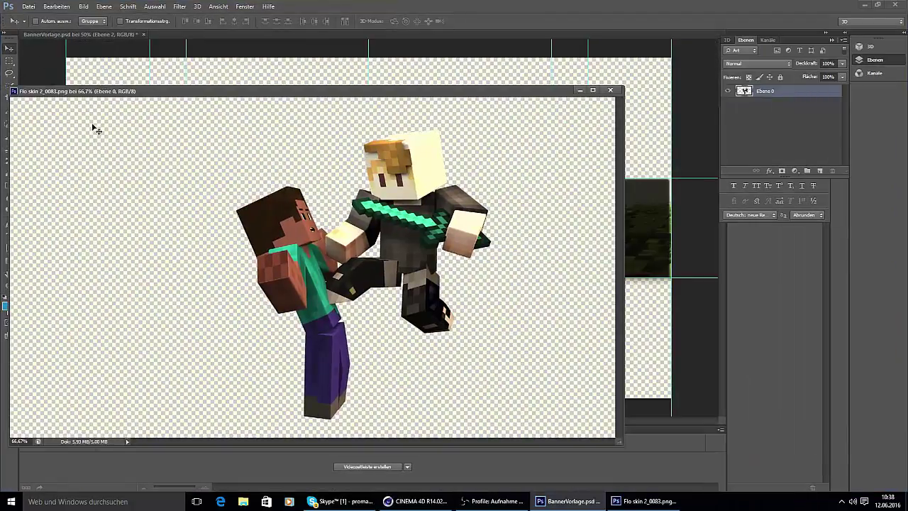
drag(266, 223, 659, 232)
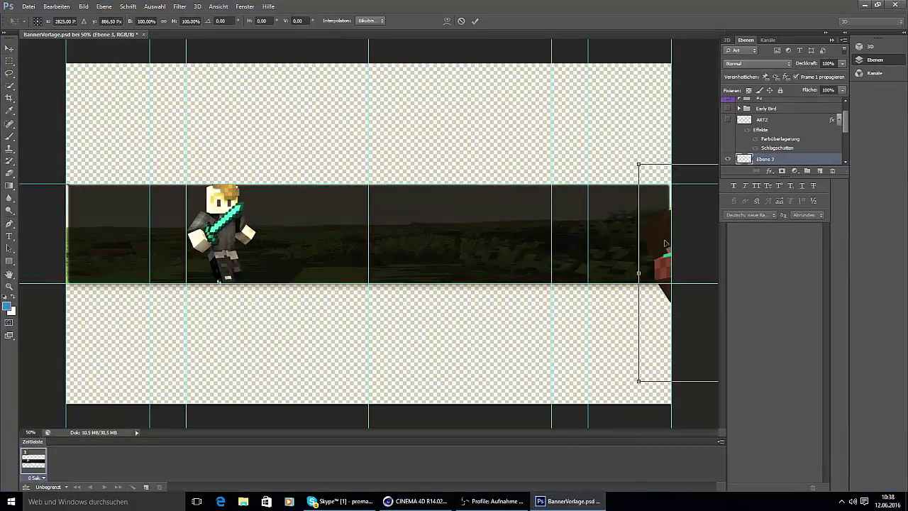
Transform the fighting characters layer: rotate it clockwise, shrink it to the banner strip's height and move it to the strip's right part
drag(677, 269, 482, 241)
drag(592, 124, 617, 146)
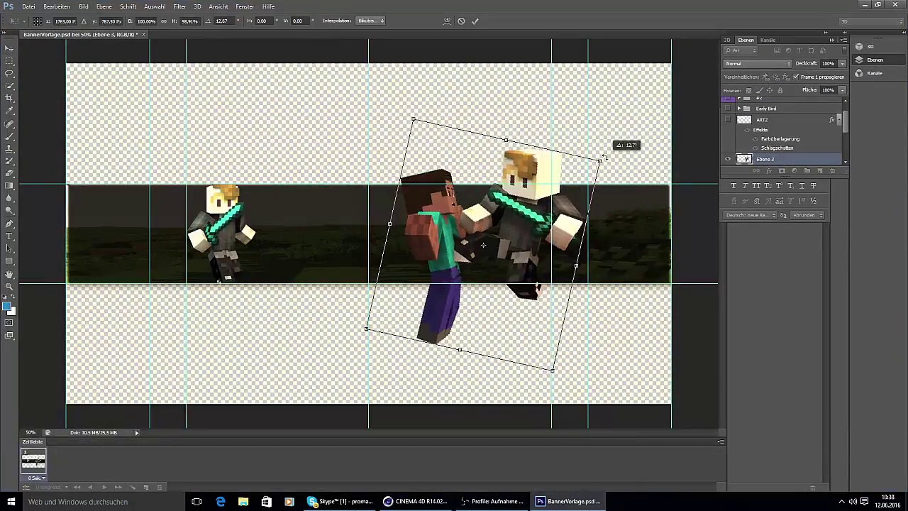
drag(456, 344, 493, 291)
drag(515, 142, 509, 176)
drag(576, 260, 531, 247)
drag(545, 196, 539, 201)
drag(496, 255, 579, 264)
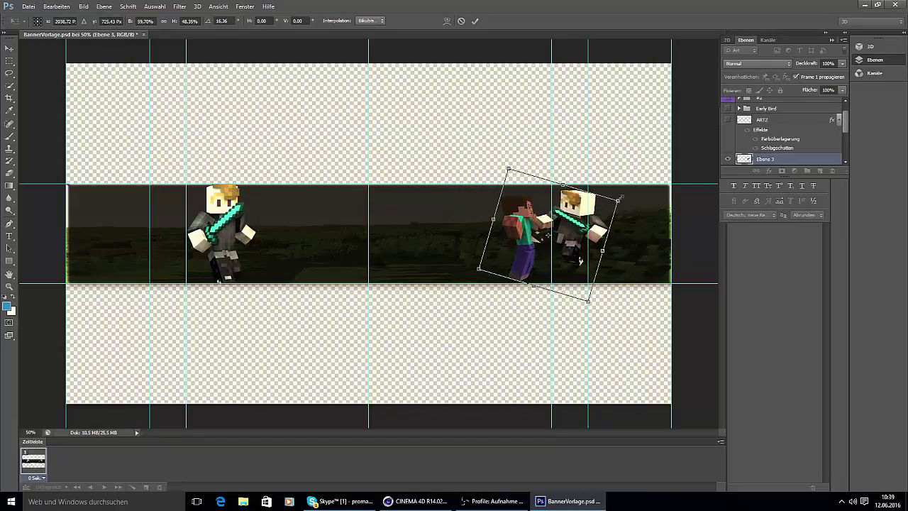
drag(619, 200, 605, 195)
key(Return)
Transform the fighting characters again, rotating them about -20° and scaling them down slightly to fit inside the strip
key(ctrl+t)
drag(557, 262, 562, 260)
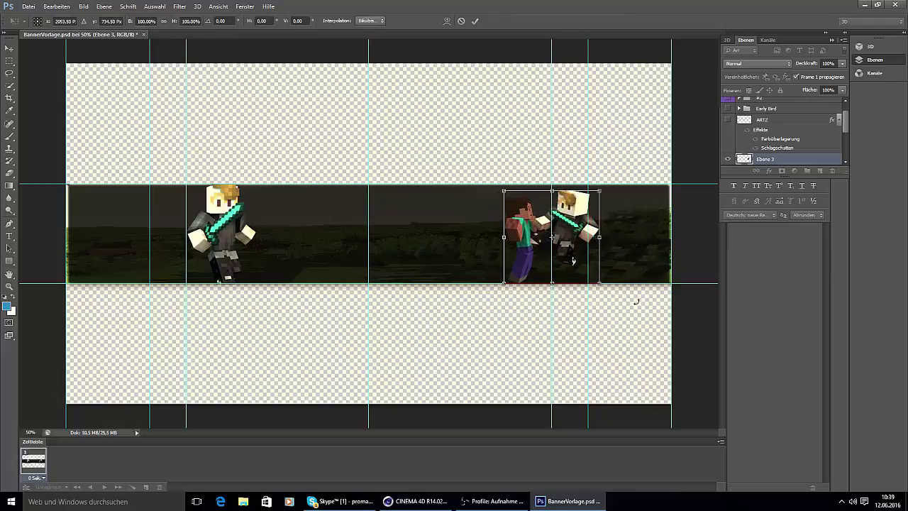
drag(607, 193, 594, 170)
drag(561, 264, 562, 251)
mouse_move(582, 165)
mouse_down()
mouse_move(572, 178)
mouse_move(583, 176)
mouse_up()
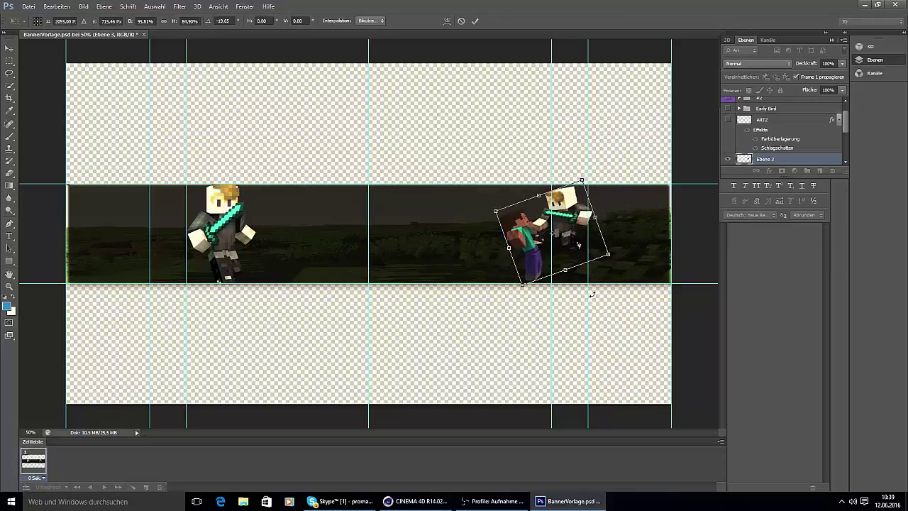
drag(597, 215, 592, 219)
key(Return)
Create a new blank document with a transparent background
right_click(178, 35)
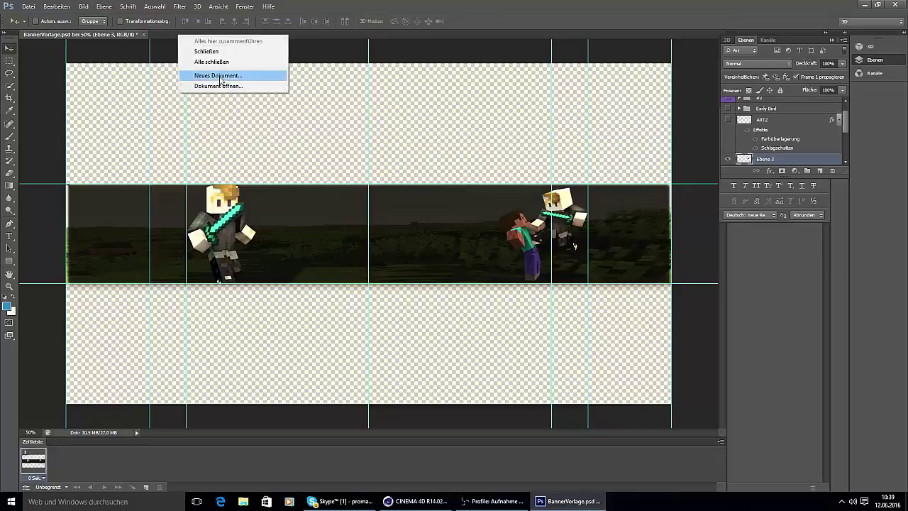
click(218, 77)
click(561, 131)
Set both the foreground and the background colour to black
click(6, 307)
click(548, 201)
click(778, 75)
click(12, 310)
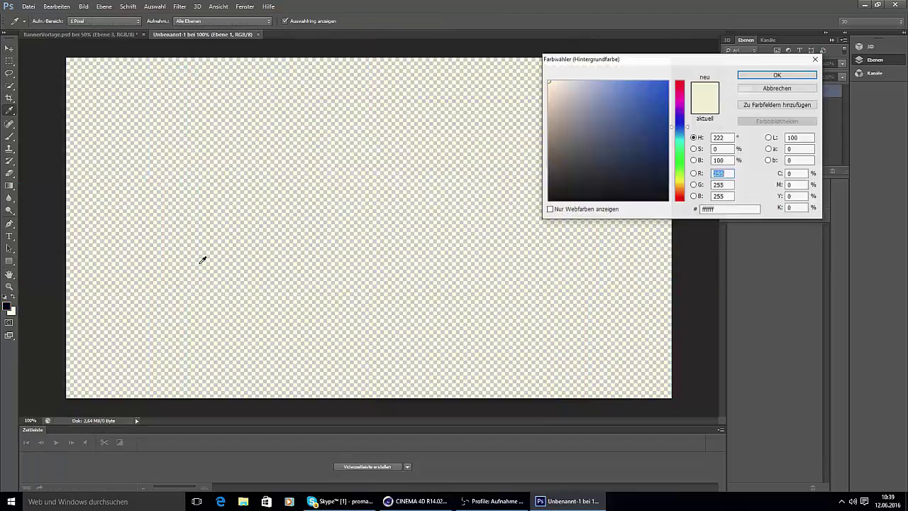
click(548, 201)
click(777, 74)
Select the entire canvas, cover it with a black gradient and clear the selection
click(9, 61)
drag(60, 57, 723, 422)
click(9, 186)
right_click(282, 163)
double_click(300, 174)
drag(305, 168, 425, 162)
click(10, 62)
click(82, 99)
Prepare a soft 127 px brush with 0% hardness and a strong blue foreground colour
click(9, 137)
click(47, 22)
click(98, 39)
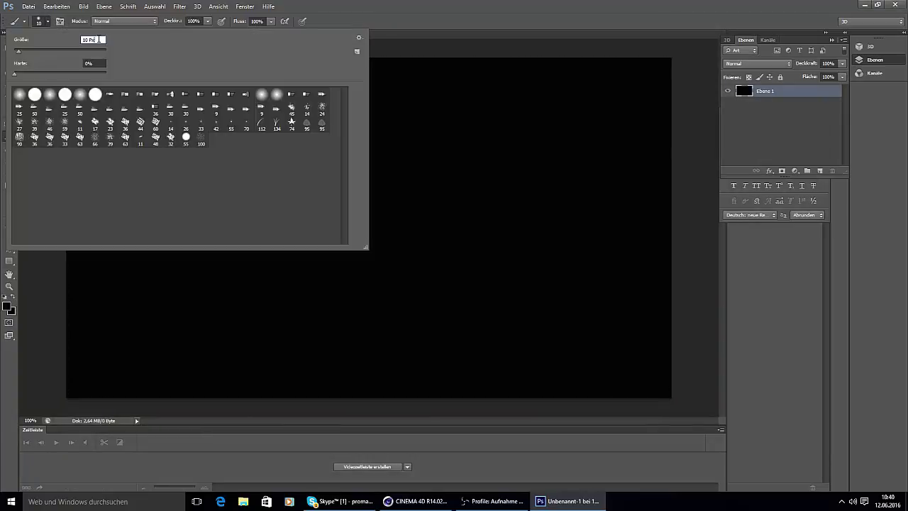
click(388, 38)
click(6, 306)
click(681, 135)
click(658, 102)
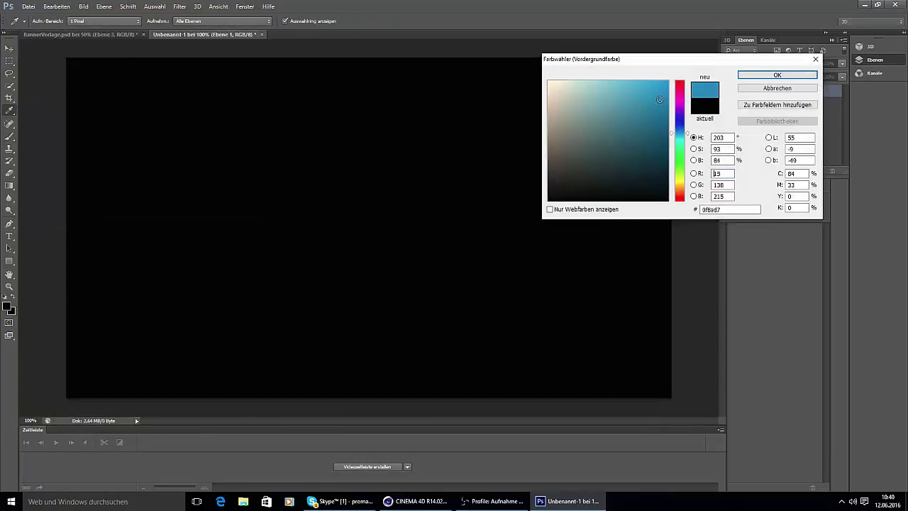
click(682, 127)
click(777, 75)
mouse_move(220, 169)
mouse_down()
mouse_move(276, 175)
mouse_move(225, 146)
mouse_move(297, 190)
mouse_up()
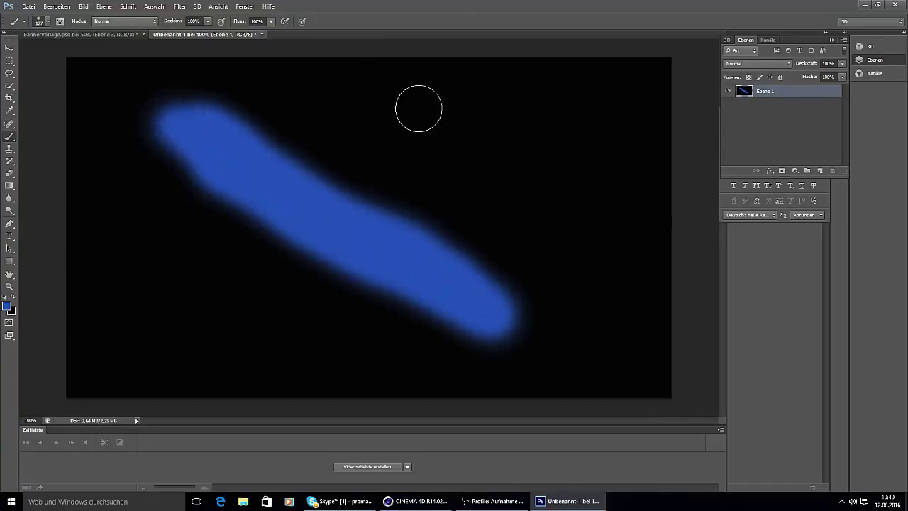
click(58, 7)
click(74, 35)
click(60, 7)
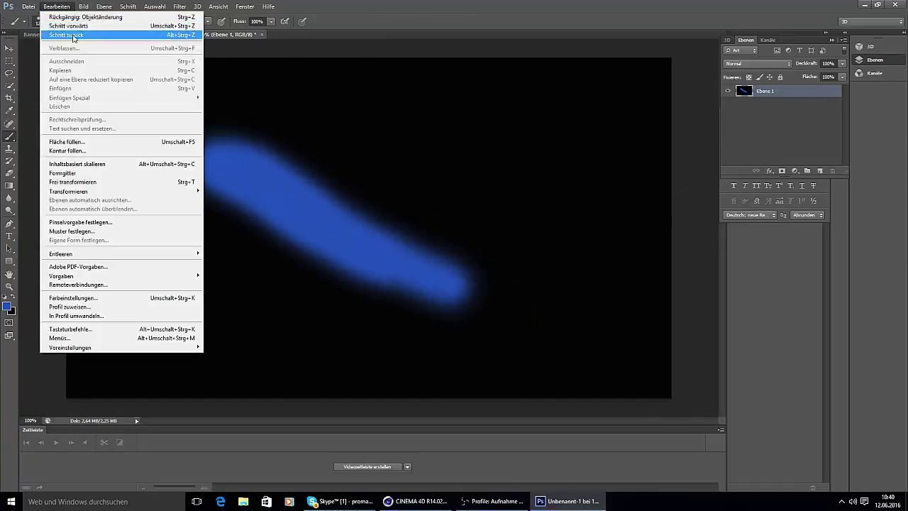
click(75, 36)
click(60, 7)
click(80, 36)
Add a new layer and paint one thick blue diagonal stroke across the black canvas from upper left to lower right
click(819, 170)
mouse_move(251, 148)
mouse_down()
mouse_move(404, 231)
mouse_move(166, 104)
mouse_up()
right_click(812, 93)
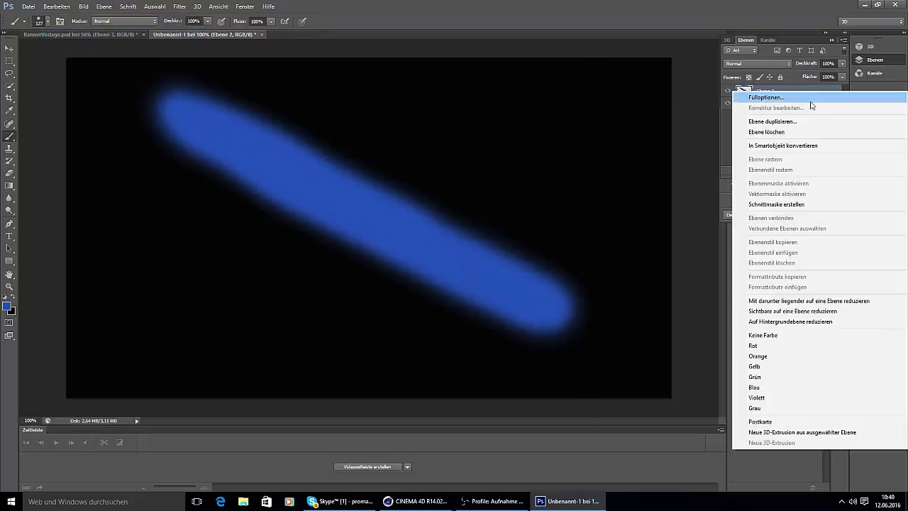
click(796, 99)
click(827, 116)
Load the blue stroke as a selection and fill it with a colour chosen through the Farbe option
ctrl+click(743, 91)
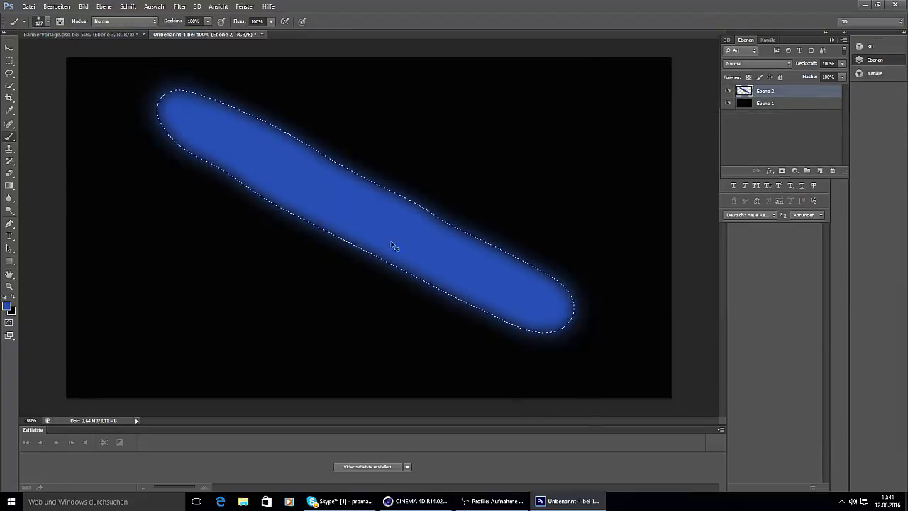
click(10, 61)
right_click(234, 248)
click(284, 381)
click(454, 155)
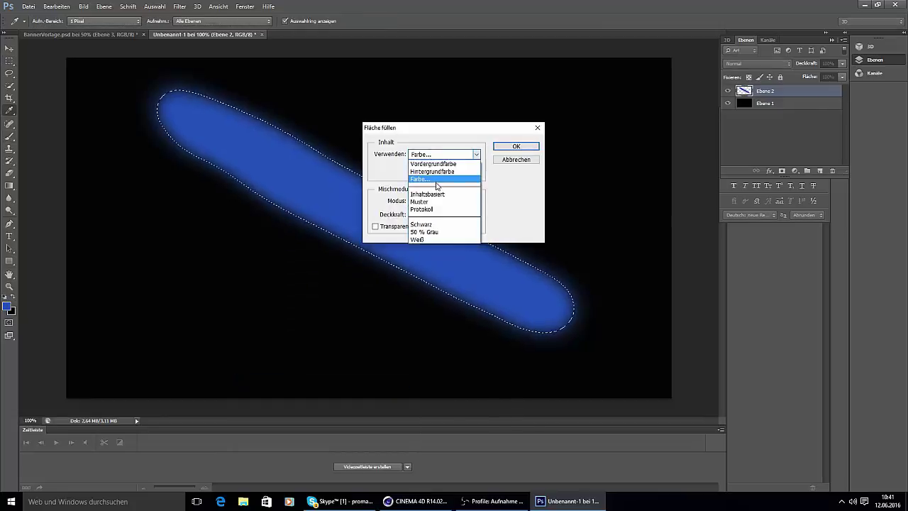
click(435, 180)
click(783, 76)
click(518, 147)
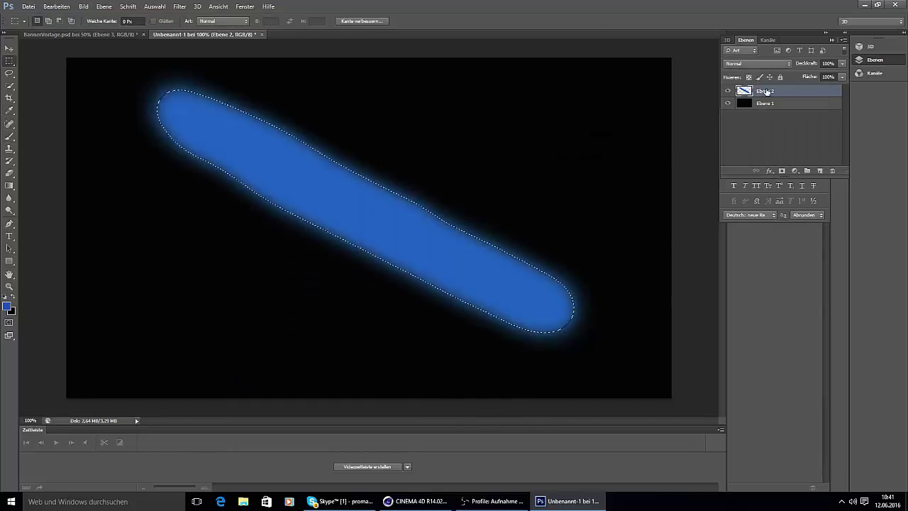
Give the blue stroke's layer a white Glanz effect and clear the selection
right_click(765, 91)
click(765, 97)
click(501, 217)
click(681, 148)
click(550, 83)
click(777, 75)
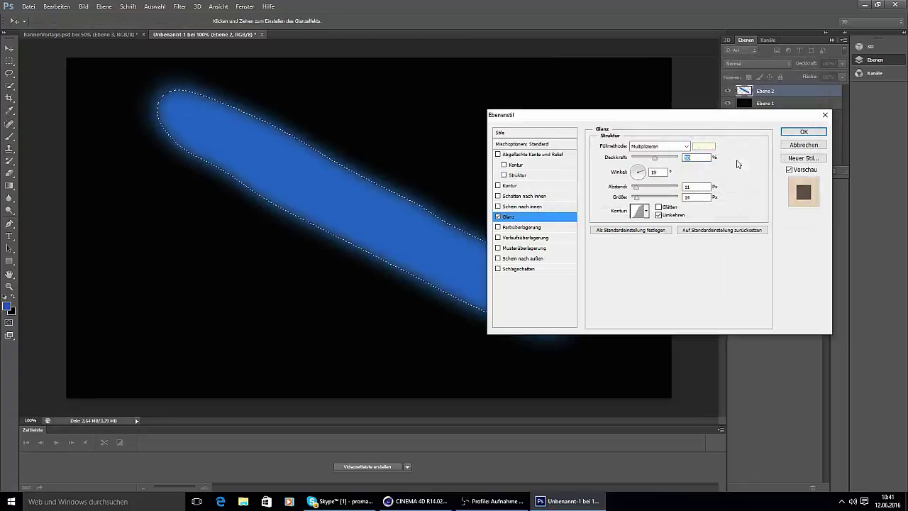
click(793, 132)
click(50, 166)
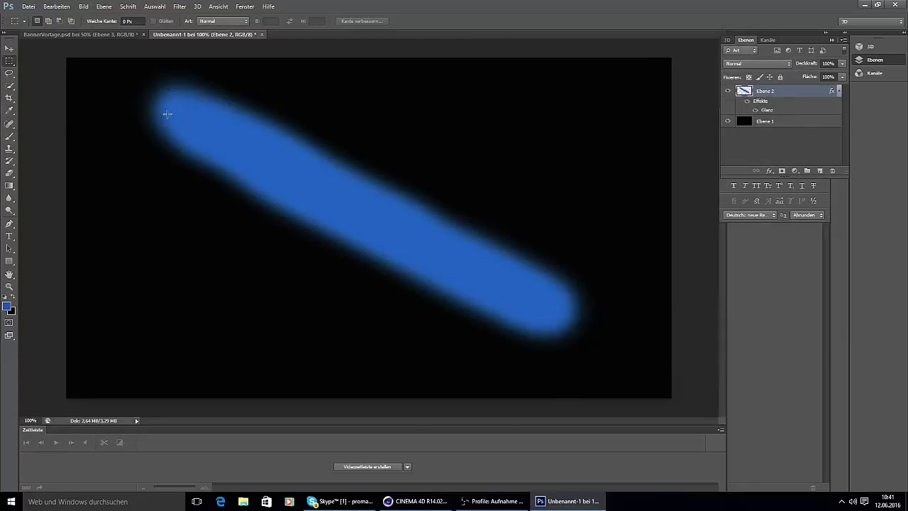
ctrl+click(750, 94)
right_click(270, 246)
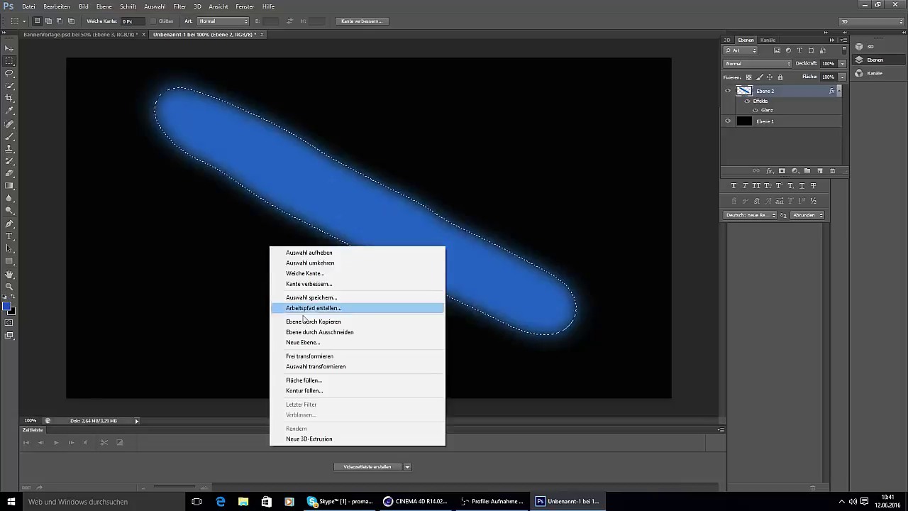
click(460, 322)
Switch to the Edge browser, load youtube.com and move the browser window onto the second monitor
click(221, 501)
text(youtube.com)
key(Return)
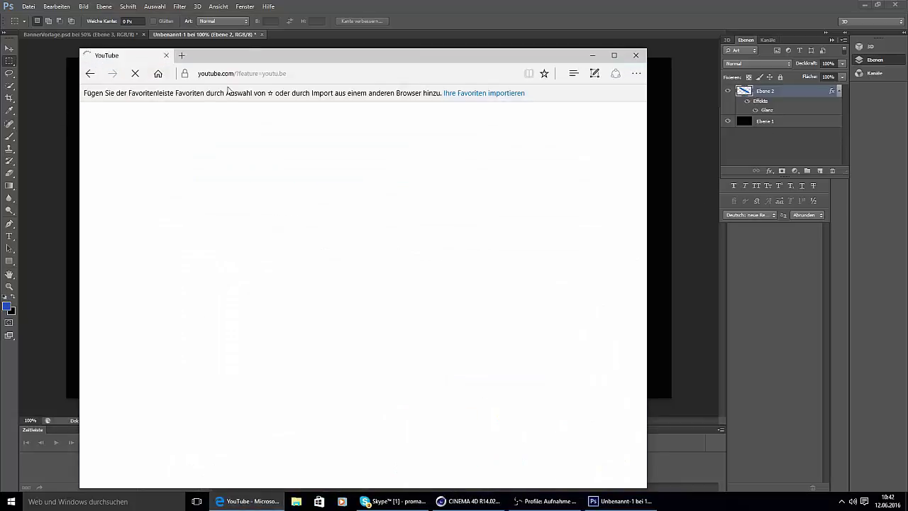
drag(254, 57, 907, 60)
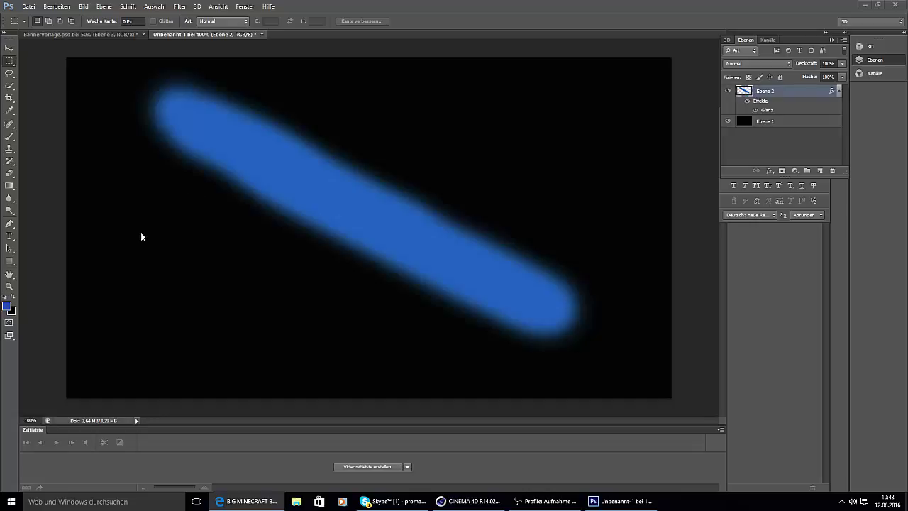
Scale the blue stroke down with a free transform and apply the change
key(ctrl+t)
drag(604, 58, 530, 127)
click(7, 61)
click(412, 188)
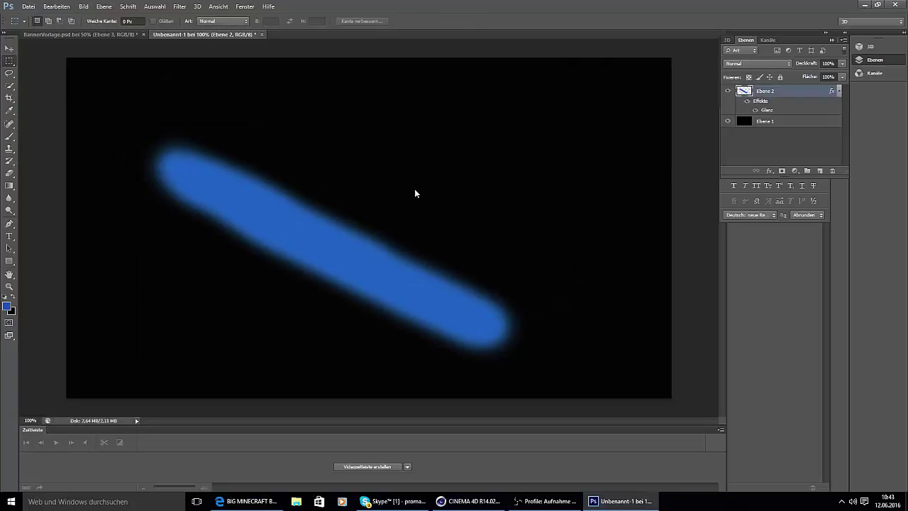
ctrl+click(742, 91)
right_click(194, 254)
click(228, 388)
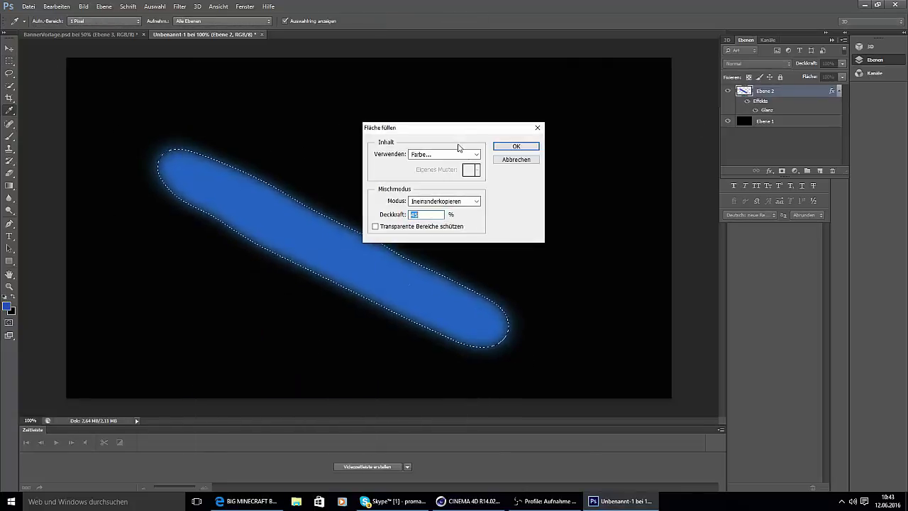
click(536, 128)
key(ctrl+d)
key(alt+Tab)
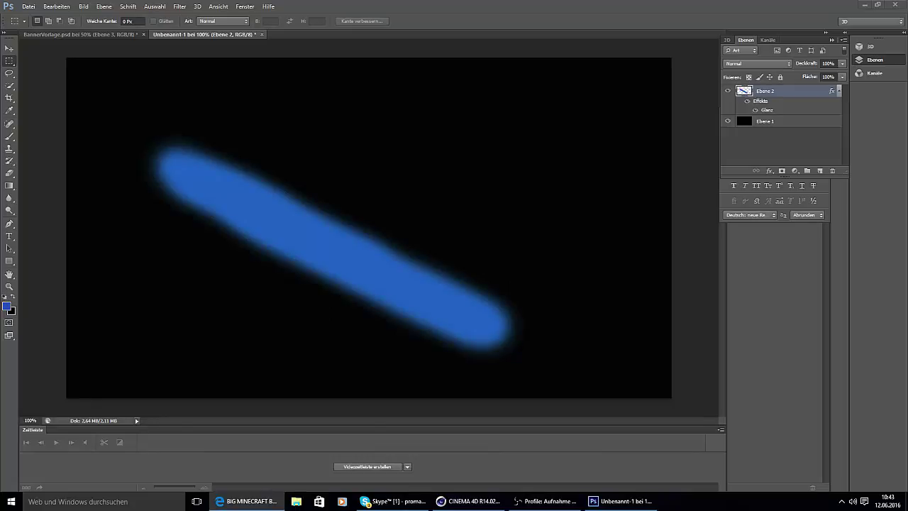
Set the blue stroke's Glanz effect to blend mode Ineinanderkopieren and size 1 px, and increase its distance
right_click(763, 89)
click(765, 95)
click(526, 216)
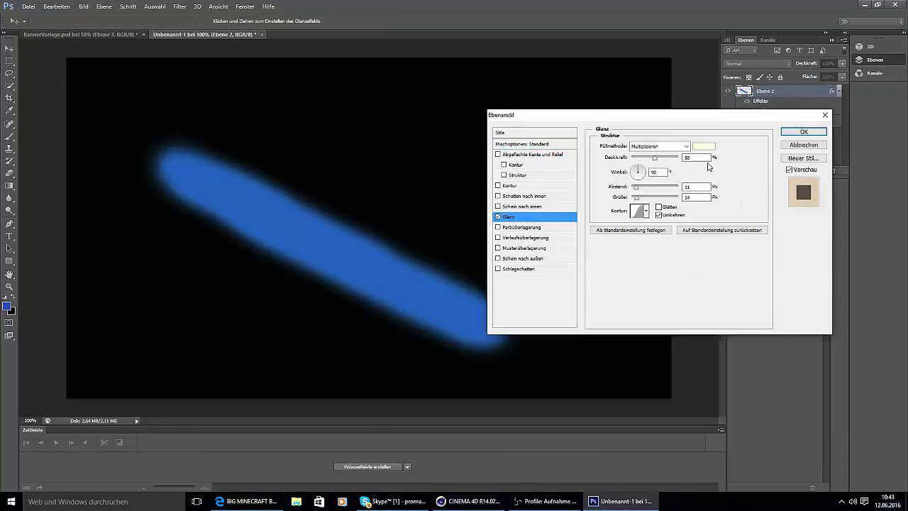
click(685, 146)
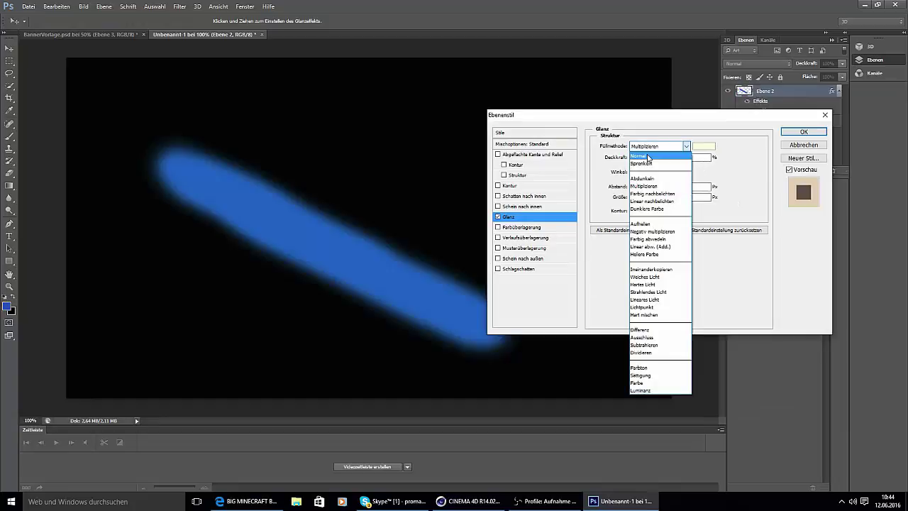
click(673, 206)
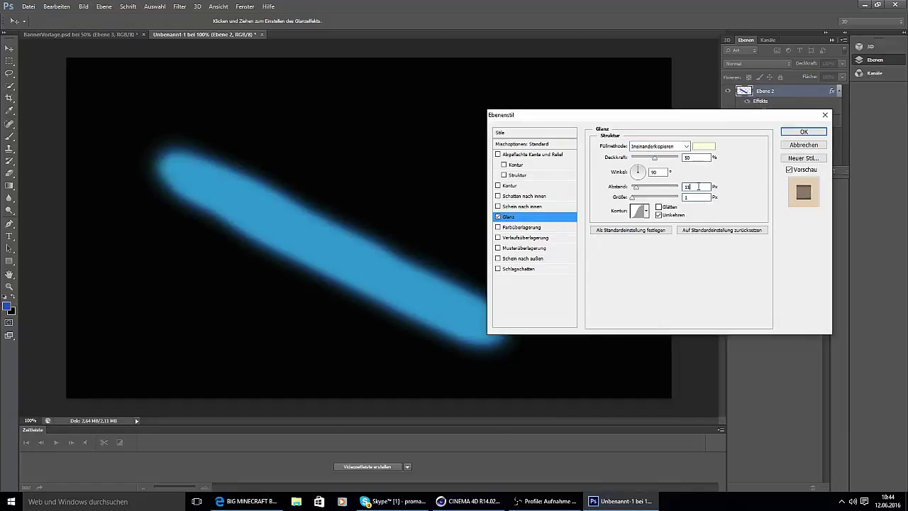
click(803, 132)
key(alt+Tab)
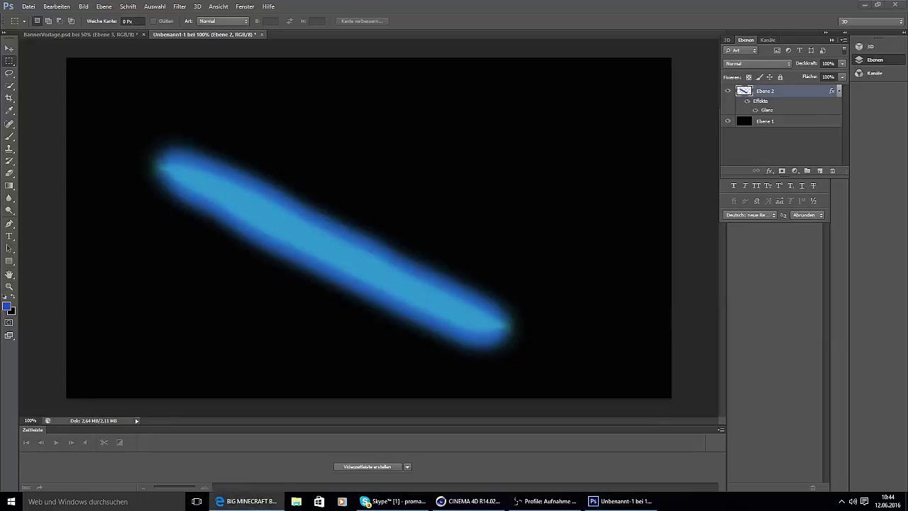
Add a new layer above the blue stroke and set both the foreground and background colours to white
click(819, 170)
click(10, 136)
click(7, 307)
click(550, 83)
click(777, 75)
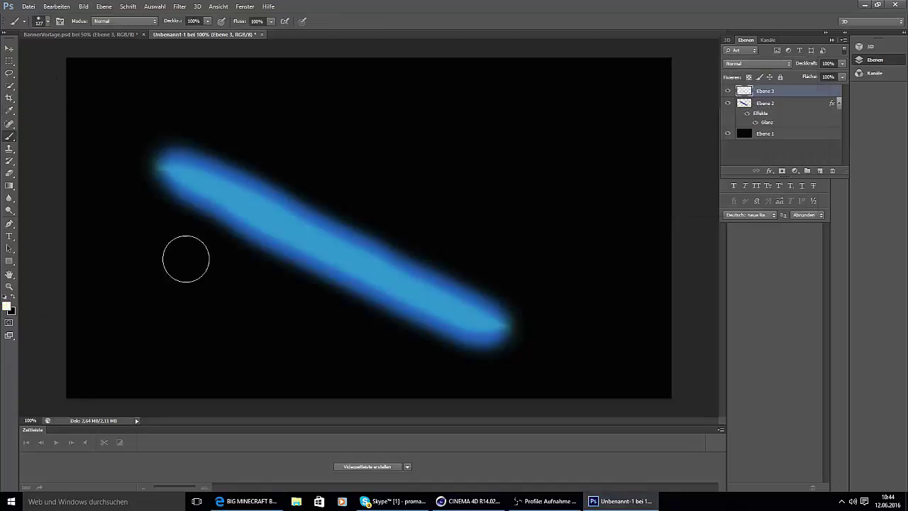
click(12, 311)
drag(560, 93, 480, 44)
click(777, 75)
Paint short jagged white lightning bolts with a 29 px brush all along and around the blue stroke
click(43, 22)
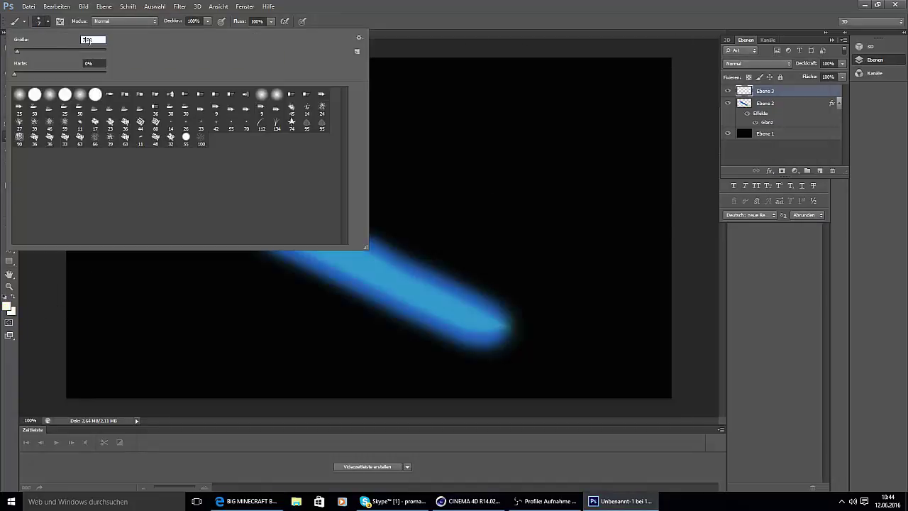
text(29)
key(Return)
drag(199, 151, 205, 138)
drag(256, 203, 301, 187)
drag(256, 157, 235, 202)
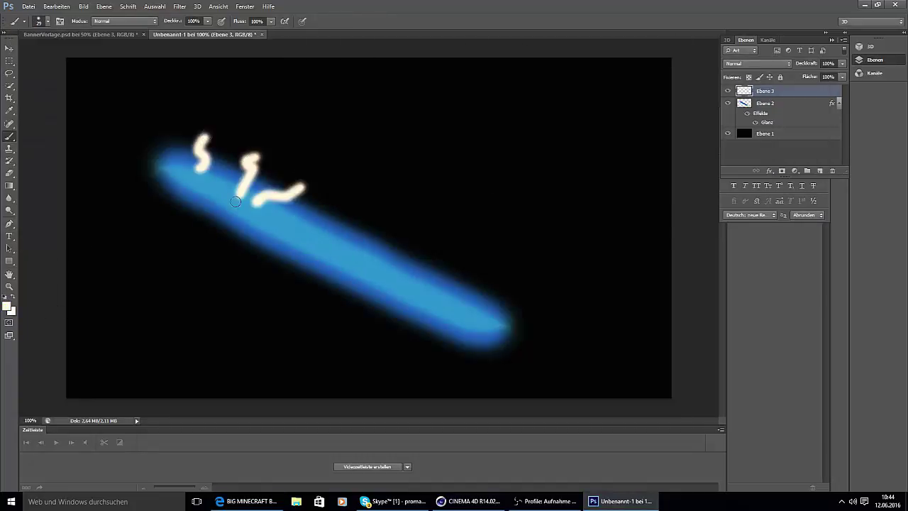
drag(371, 231, 384, 205)
drag(339, 231, 368, 168)
mouse_move(432, 282)
mouse_down()
mouse_move(423, 255)
mouse_move(381, 275)
mouse_up()
drag(388, 302, 405, 342)
drag(449, 319, 464, 299)
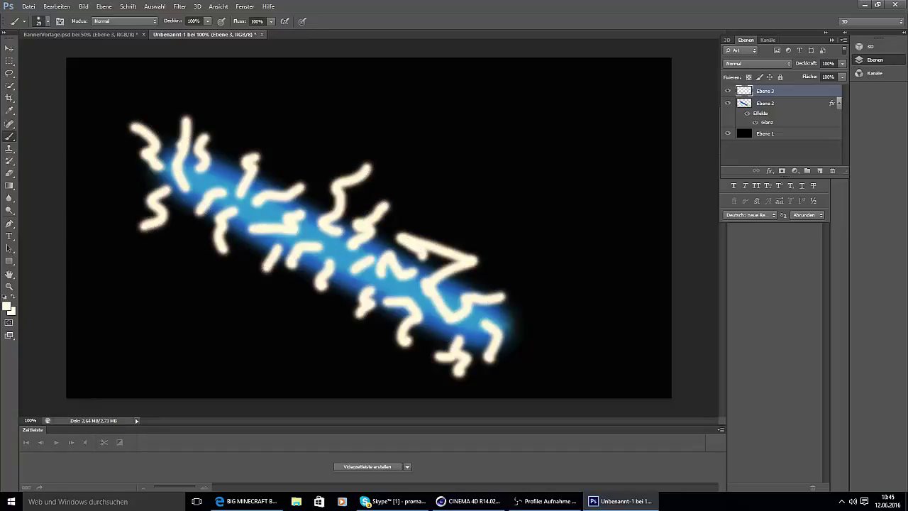
drag(464, 327, 471, 326)
drag(446, 327, 434, 345)
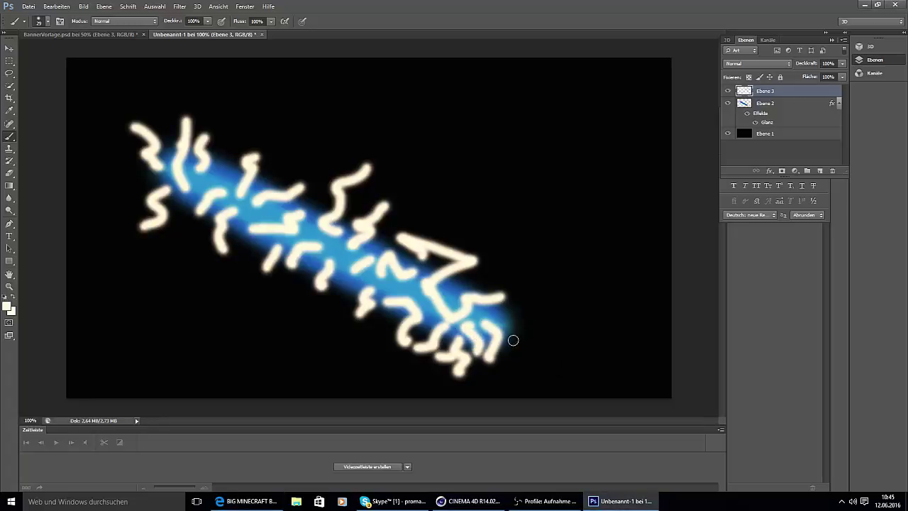
Outline the white lightning bolts with a centred 2 px blue Kontur at 100% opacity, then clear the selection
ctrl+click(743, 91)
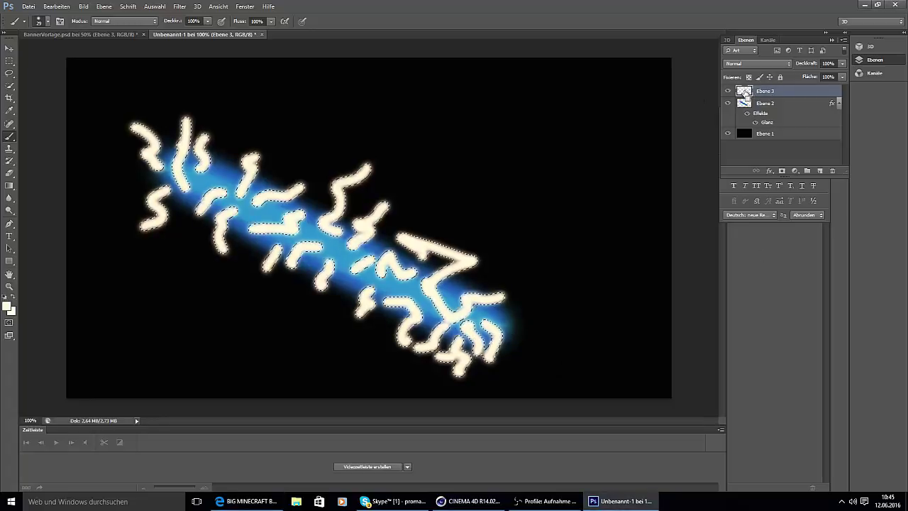
key(m)
right_click(416, 156)
click(462, 299)
click(437, 161)
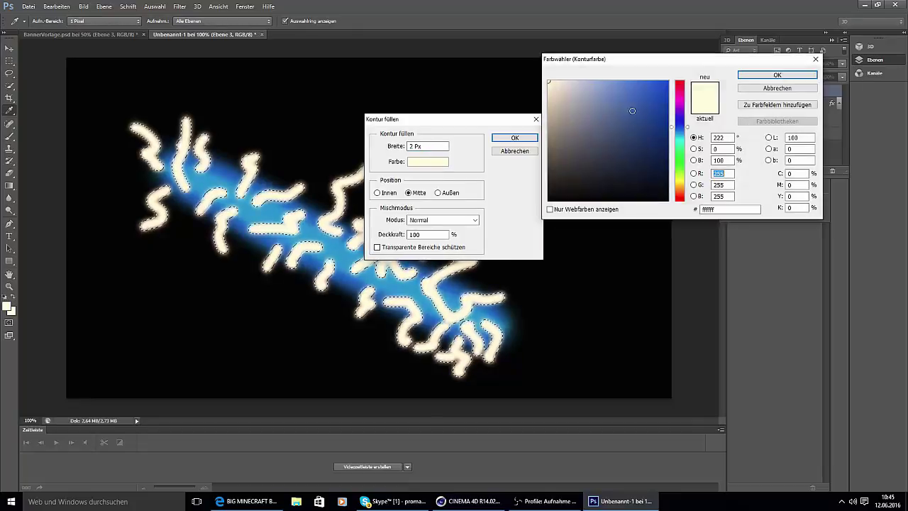
click(648, 92)
click(778, 76)
click(515, 138)
key(ctrl+d)
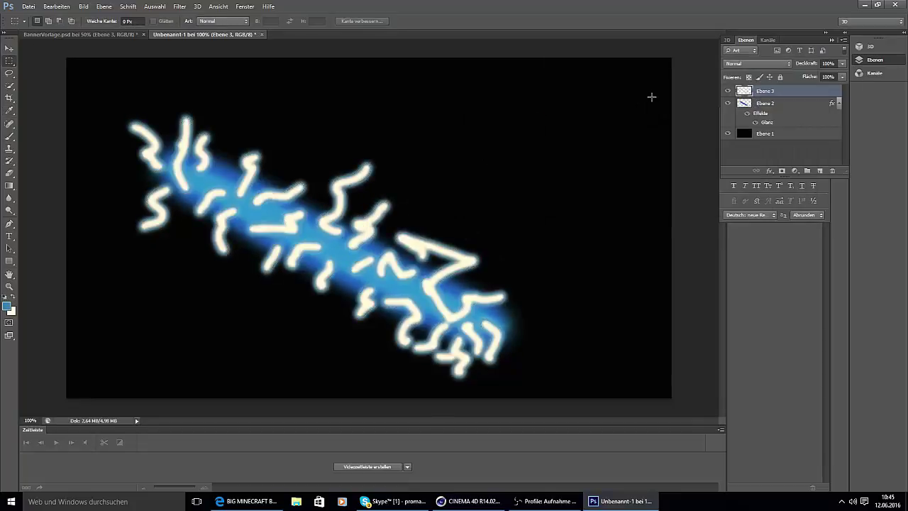
Duplicate the layer containing the outlined lightning bolts
right_click(744, 92)
click(103, 6)
click(117, 26)
click(517, 154)
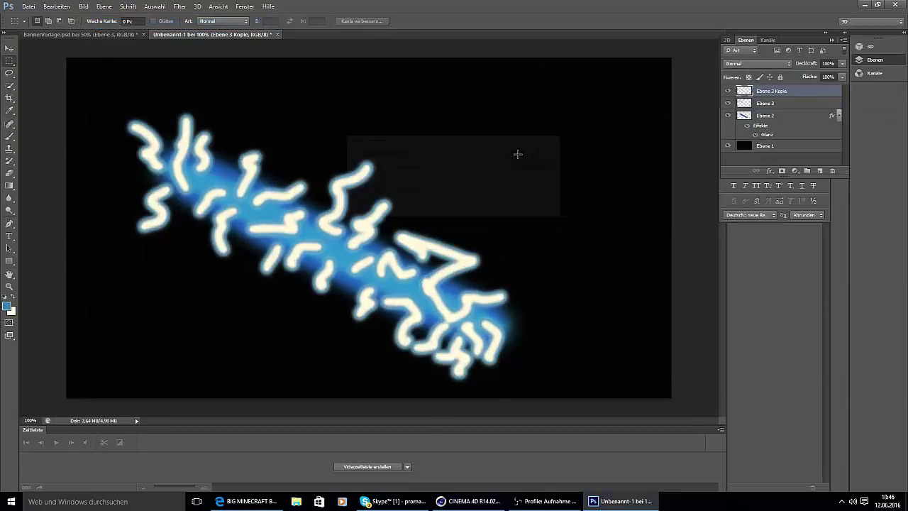
key(alt+Tab)
click(390, 204)
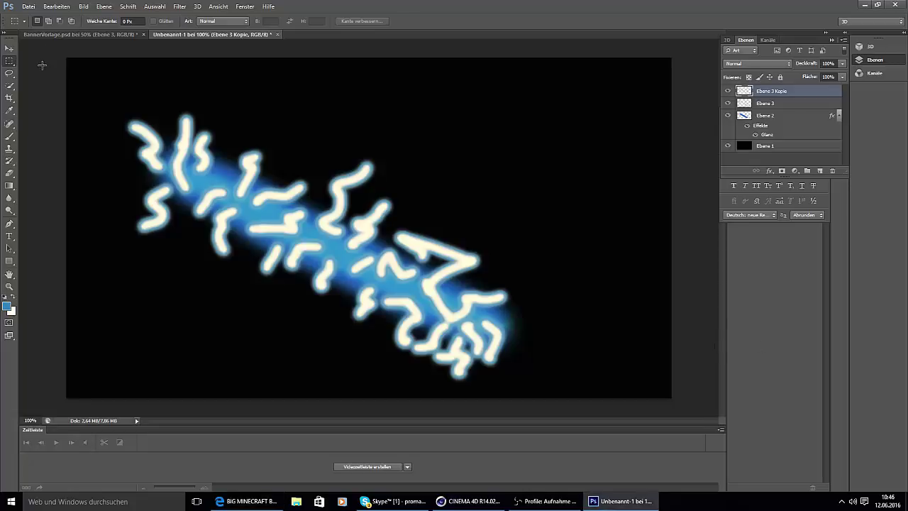
Apply a Bewegungsunschärfe filter with angle 0° and distance 22 pixels to the duplicated lightning layer
click(180, 7)
mouse_move(208, 130)
click(303, 158)
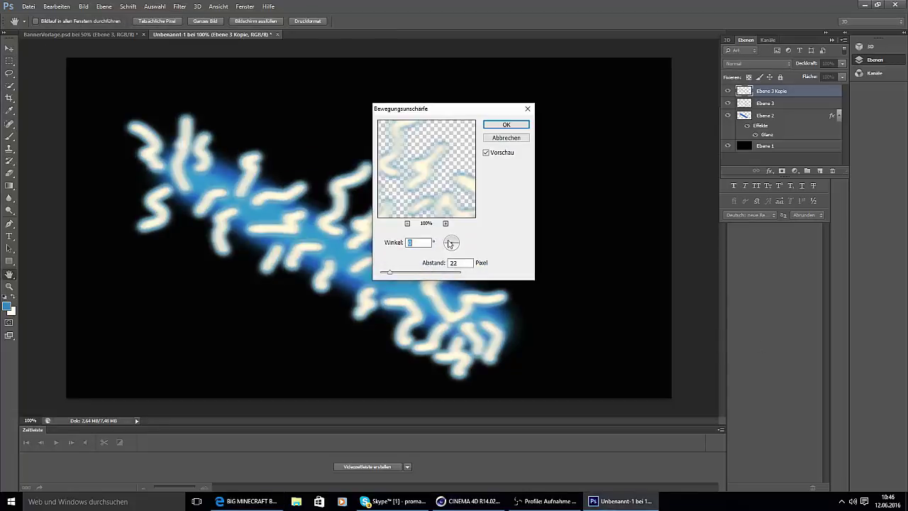
key(alt+Tab)
click(451, 265)
key(BackSpace)
click(466, 263)
click(432, 194)
drag(450, 264, 467, 270)
key(BackSpace)
text(22)
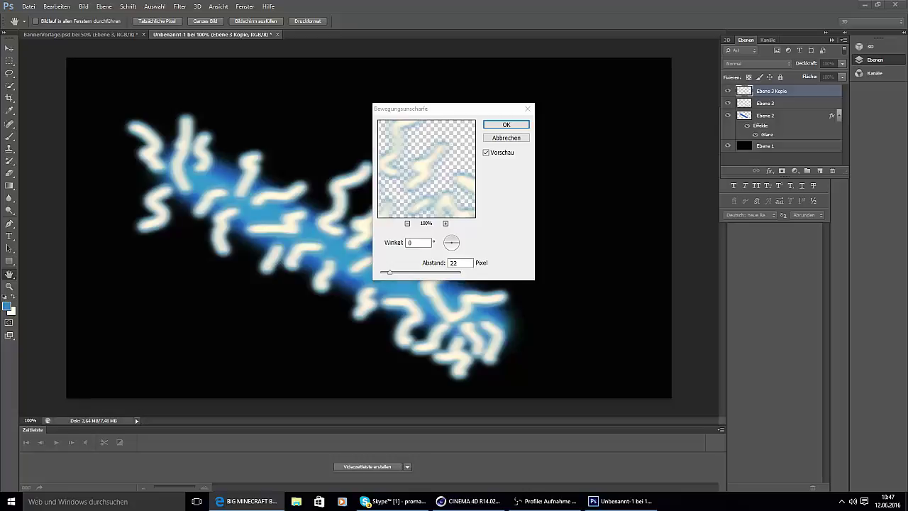
click(517, 123)
Try to convert the blurred lightning copy and its original layer into one smart object
click(9, 173)
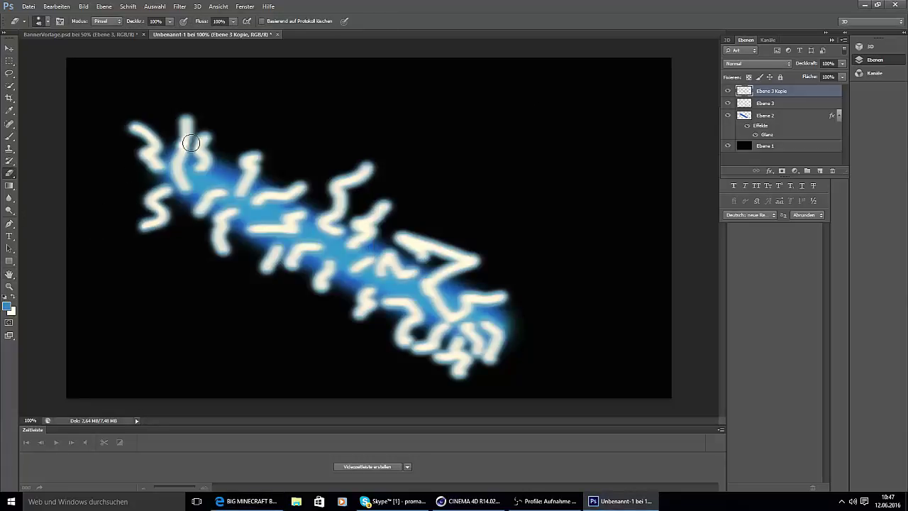
right_click(780, 93)
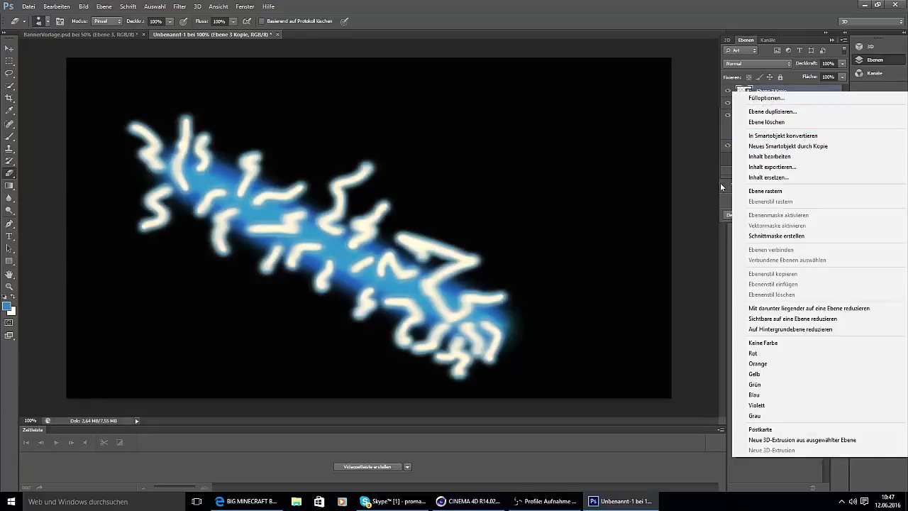
click(718, 185)
ctrl+click(765, 104)
right_click(765, 104)
click(736, 147)
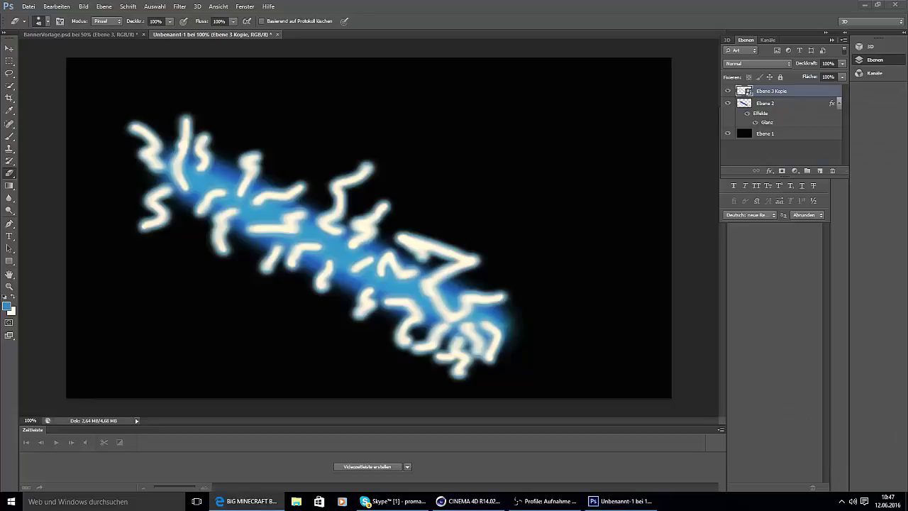
Undo the smart object conversions of the lightning layers
click(56, 6)
click(68, 19)
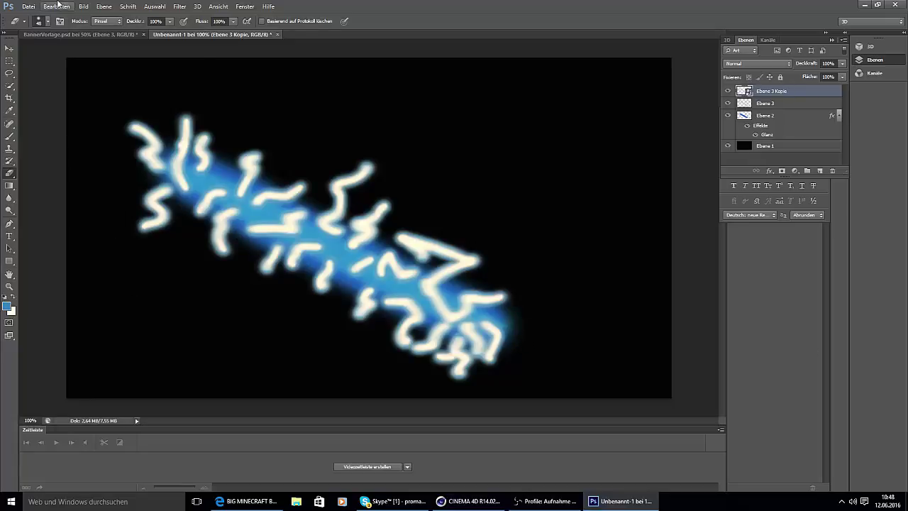
click(58, 5)
click(68, 19)
Convert both lightning layers into one smart object and set its blend mode to Ineinanderkopieren
ctrl+click(783, 104)
right_click(785, 104)
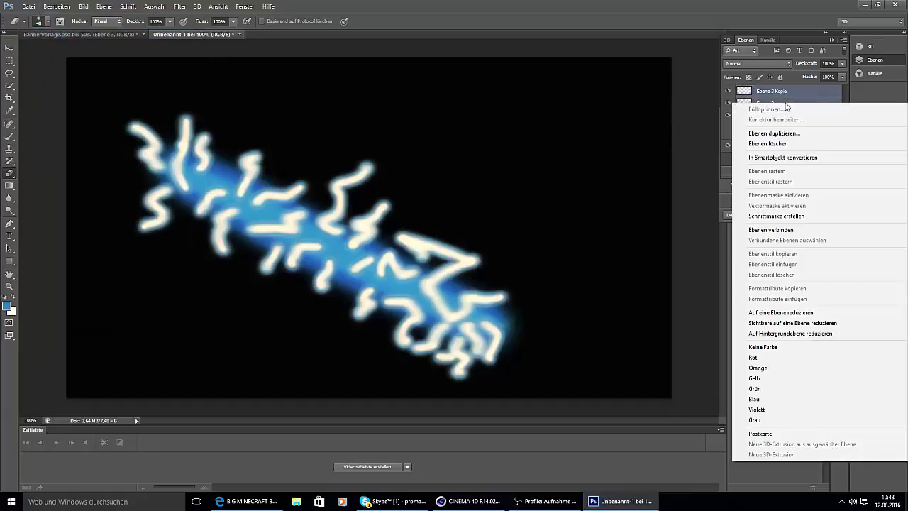
click(783, 156)
click(762, 63)
click(770, 187)
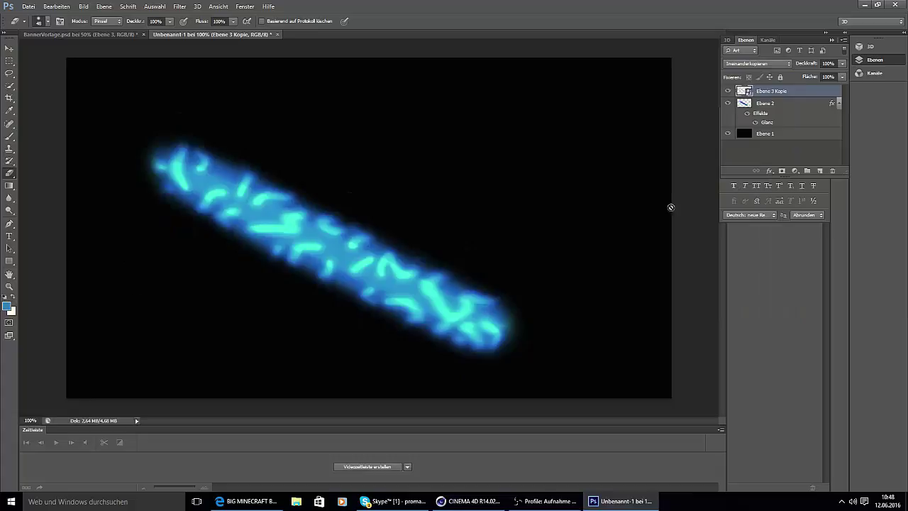
Rasterize the combined lightning layer and duplicate it into BannerVorlage.psd
right_click(769, 92)
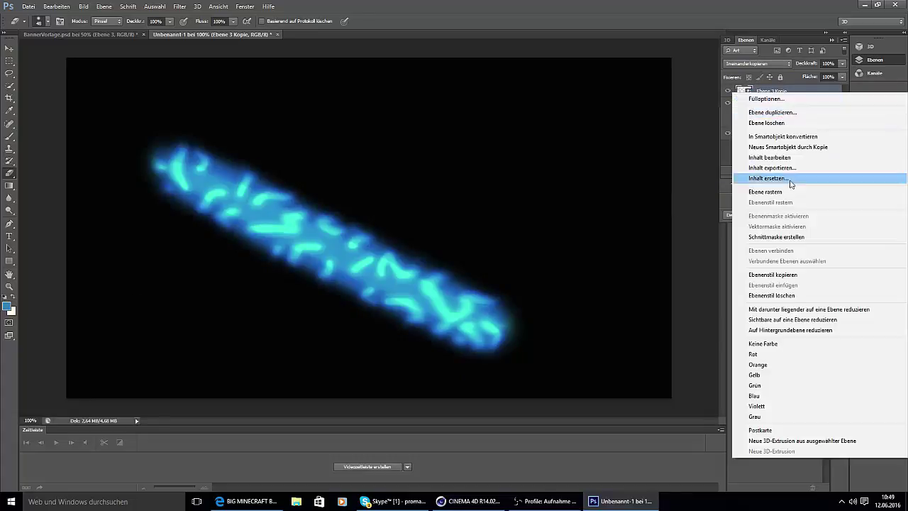
click(784, 191)
right_click(757, 88)
click(784, 118)
click(478, 191)
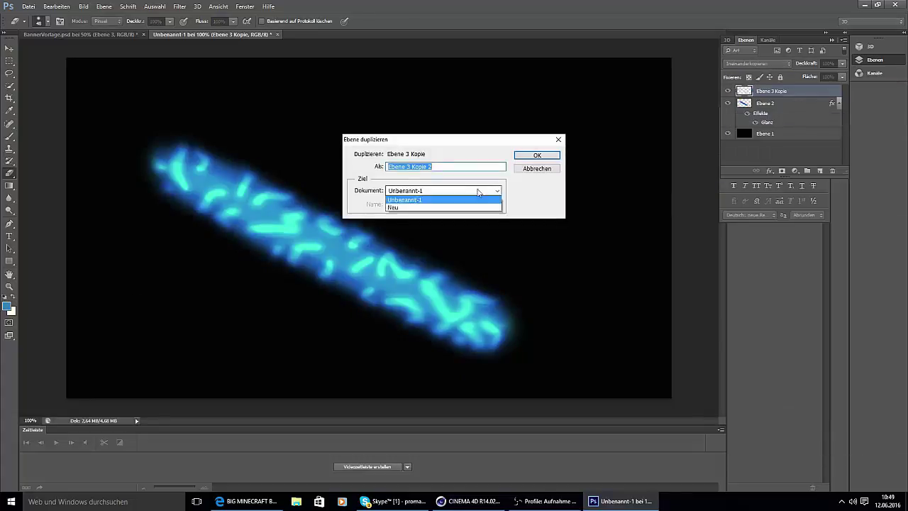
click(453, 199)
click(537, 155)
In BannerVorlage.psd, shrink the lightning to about 46% by 51%, rotate it about 43° and place it beside the large character
click(96, 34)
click(9, 49)
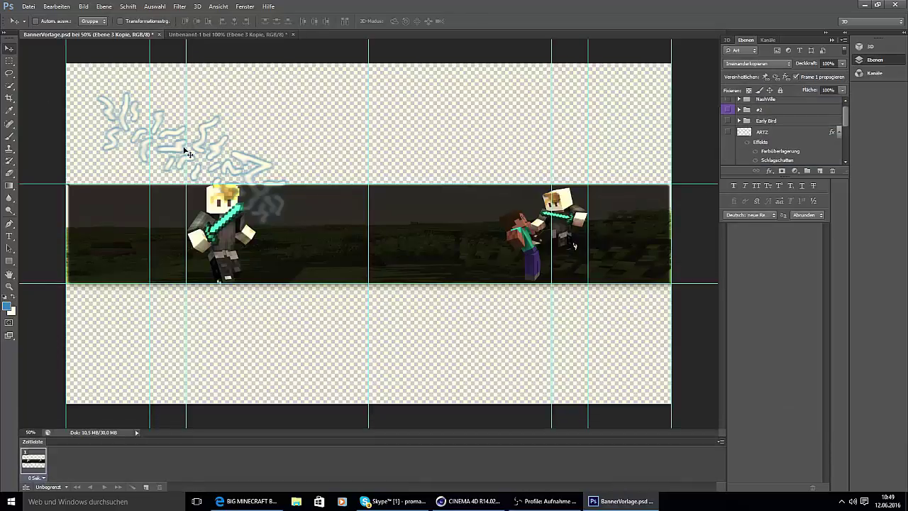
drag(186, 150, 223, 224)
key(ctrl+t)
drag(341, 161, 360, 254)
drag(280, 183, 233, 233)
drag(275, 330, 205, 253)
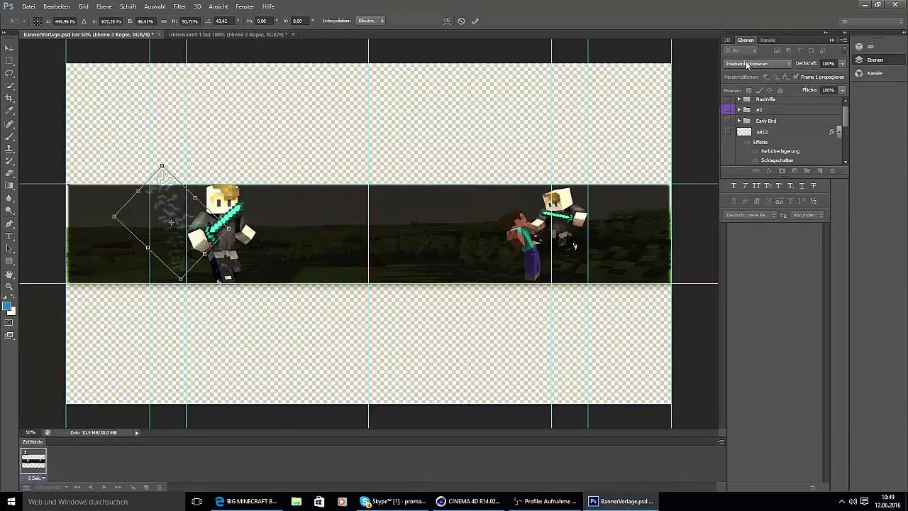
Fit the lightning over the large character's diamond sword at about 22% width, 21% height and 110° rotation
drag(163, 150, 234, 217)
drag(162, 280, 168, 258)
drag(182, 223, 237, 232)
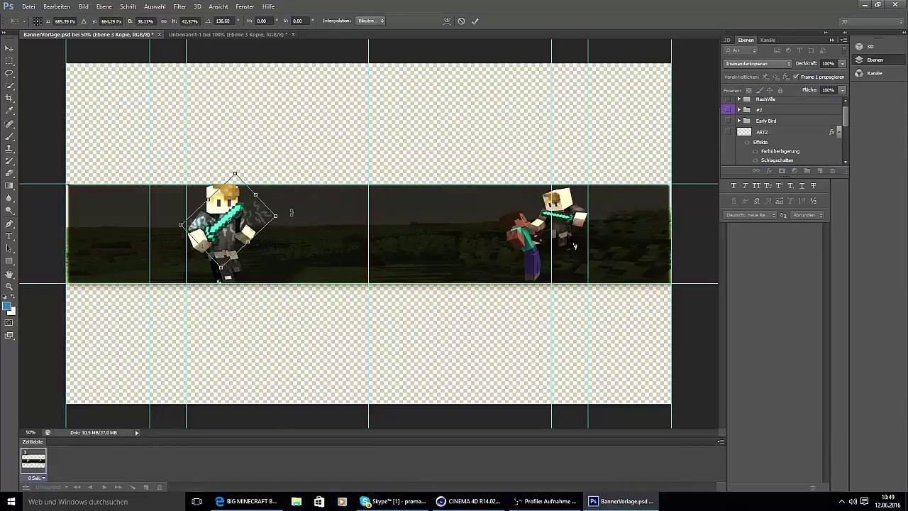
drag(292, 212, 286, 183)
drag(268, 194, 228, 220)
mouse_move(211, 232)
mouse_down()
mouse_move(245, 202)
mouse_move(205, 233)
mouse_up()
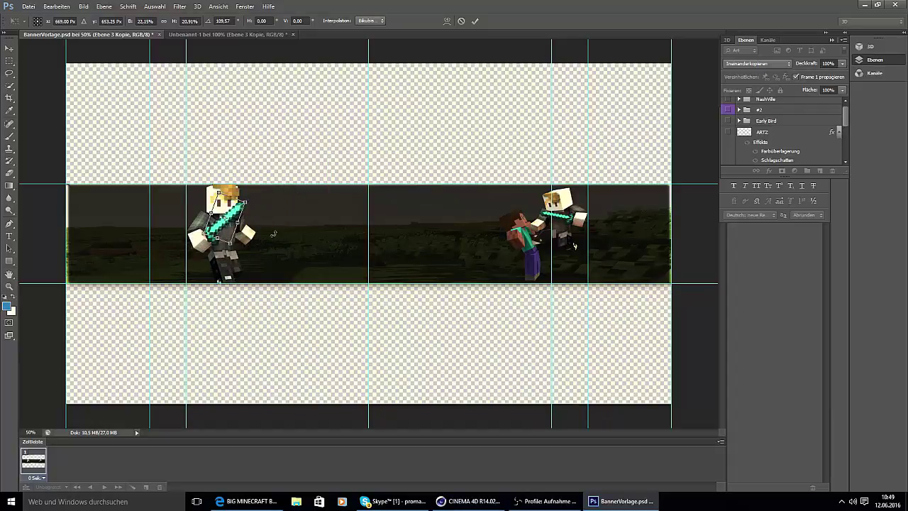
click(9, 62)
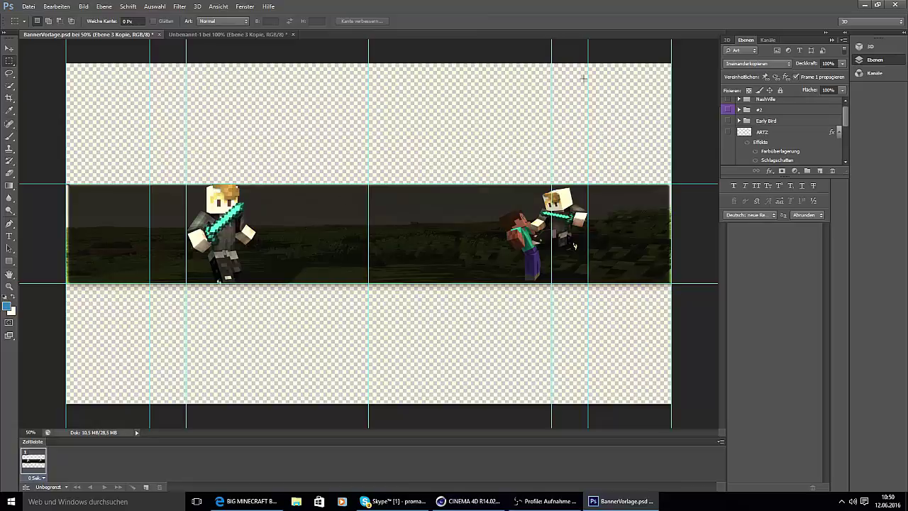
Duplicate the sword lightning layer twice within the banner document
scroll(831, 133, down, 3)
click(104, 7)
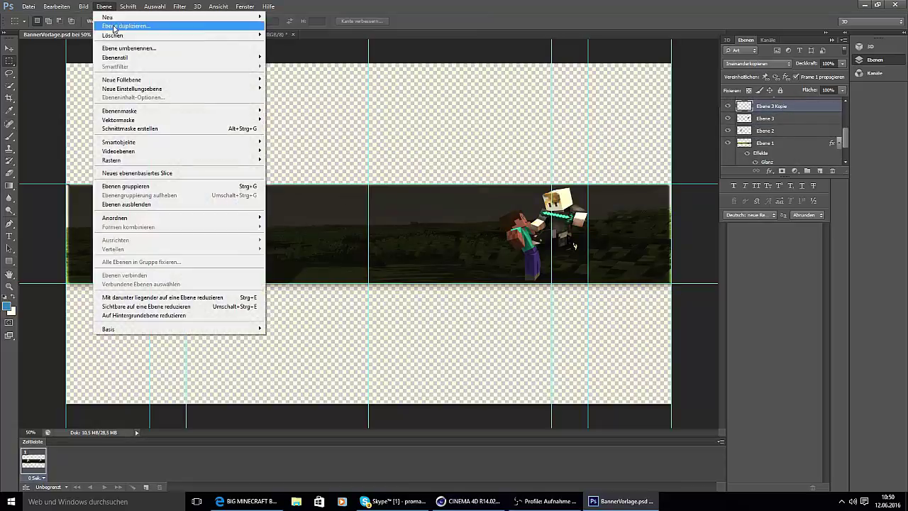
click(116, 26)
click(535, 152)
right_click(773, 106)
click(104, 7)
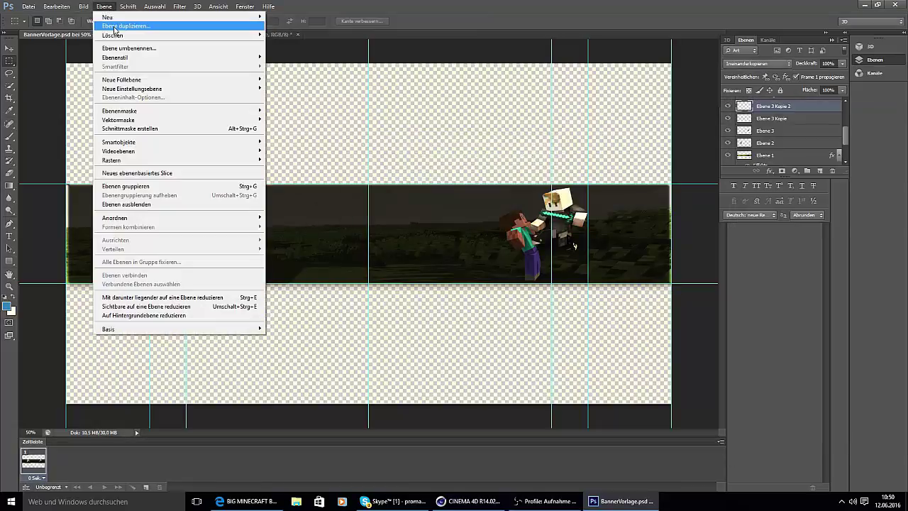
click(116, 27)
click(537, 153)
Move the topmost lightning copy onto the small character's sword and duplicate that layer in place
click(10, 49)
drag(231, 219, 541, 213)
key(ctrl+t)
key(Return)
click(104, 7)
click(113, 27)
click(537, 152)
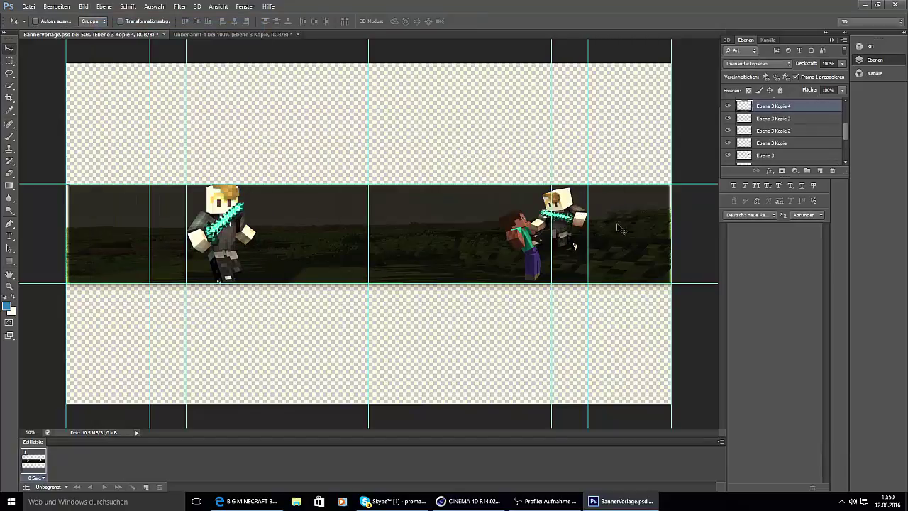
Set the brush size to 4 px and the foreground colour to white
click(10, 173)
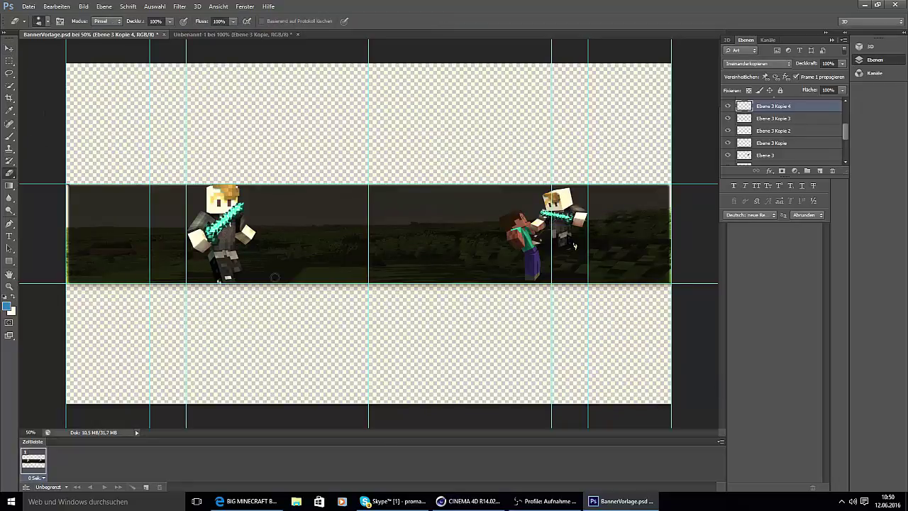
key(alt+Tab)
click(10, 137)
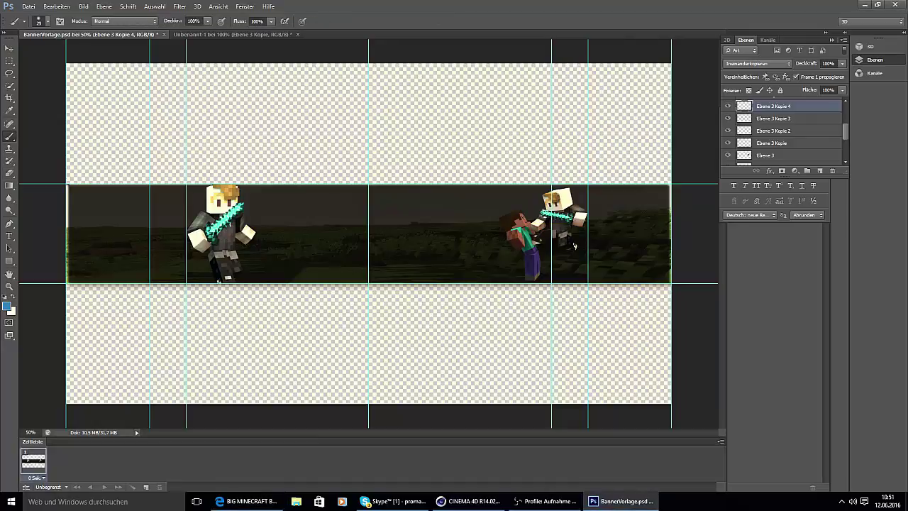
click(48, 22)
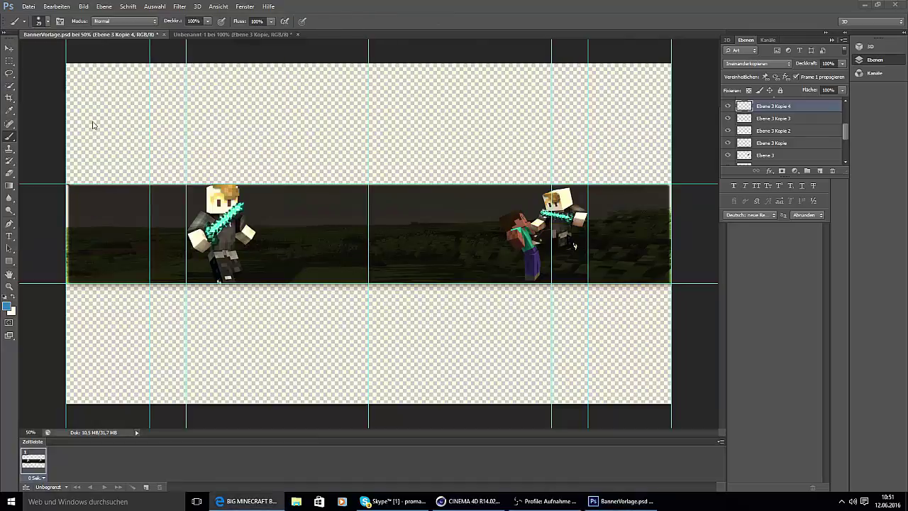
click(49, 21)
click(88, 39)
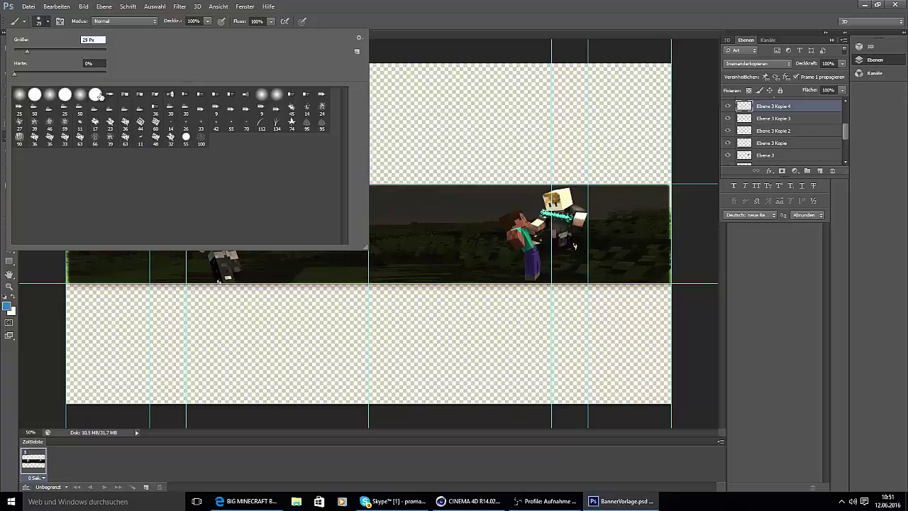
drag(88, 40, 79, 37)
key(Return)
click(9, 308)
click(548, 82)
click(777, 75)
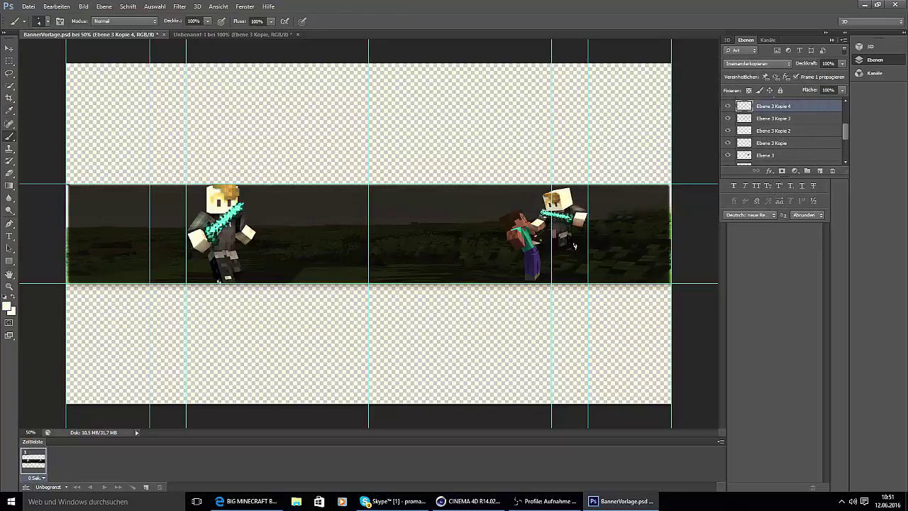
Set the brush size to 7 px and step back through the latest edits
key(alt+Tab)
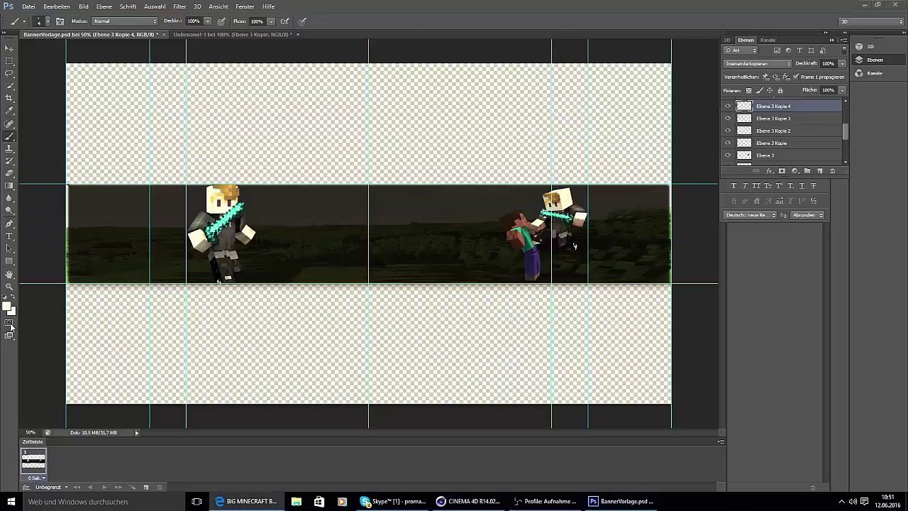
click(623, 340)
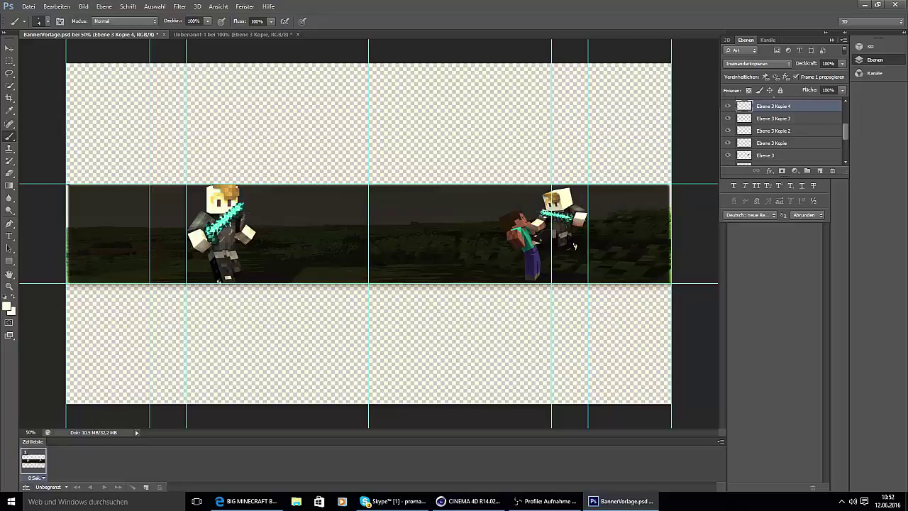
click(47, 22)
key(Return)
click(65, 6)
click(81, 35)
click(58, 7)
click(66, 36)
click(59, 7)
click(67, 35)
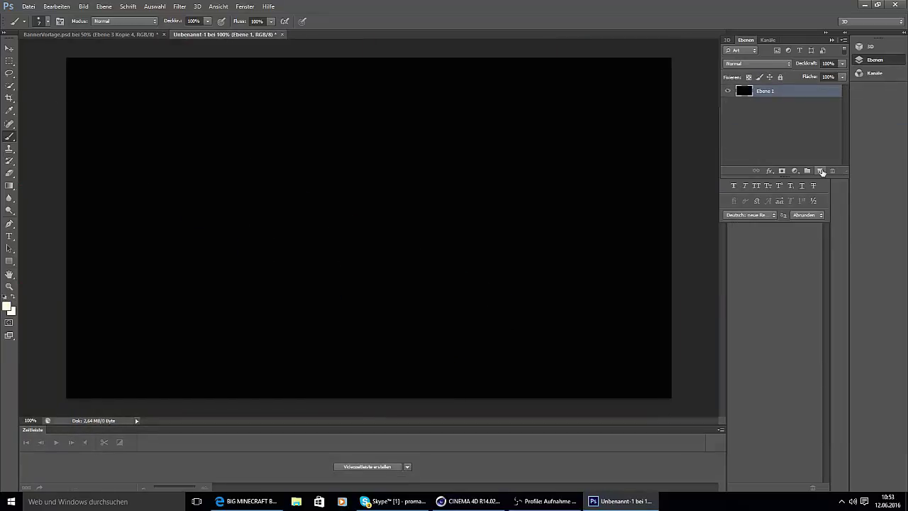
Add a new layer above the black layer and set the foreground colour to dark red #630e0e
click(820, 171)
click(8, 306)
drag(672, 117, 672, 83)
click(650, 152)
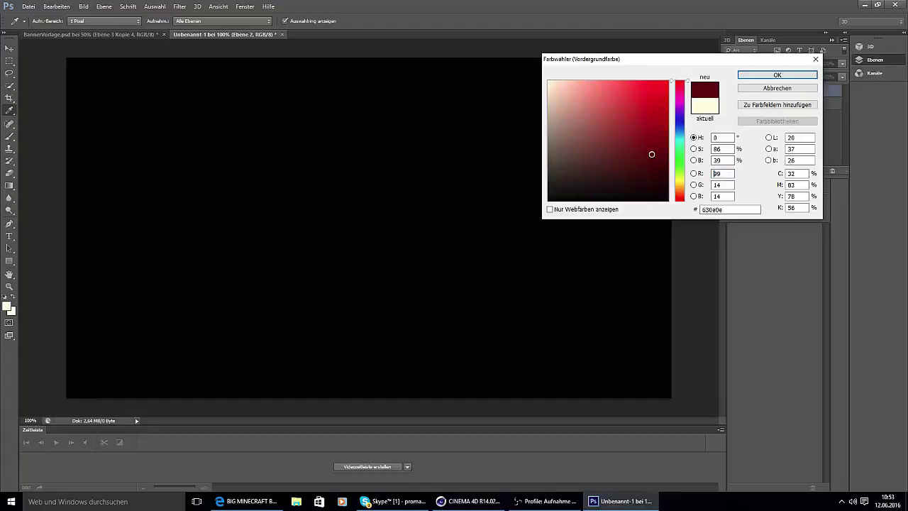
click(777, 74)
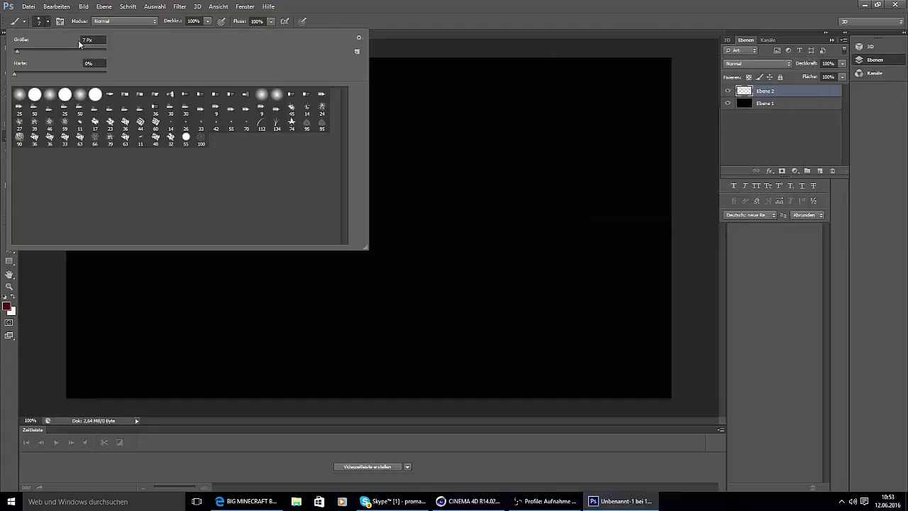
Set the soft brush size to 127 px
drag(81, 43, 95, 74)
text(1 Px)
text(276)
key(BackSpace)
click(433, 140)
Try painting a diagonal dark red stroke on the new layer and undo it
drag(206, 153, 247, 175)
drag(270, 185, 475, 282)
key(ctrl+z)
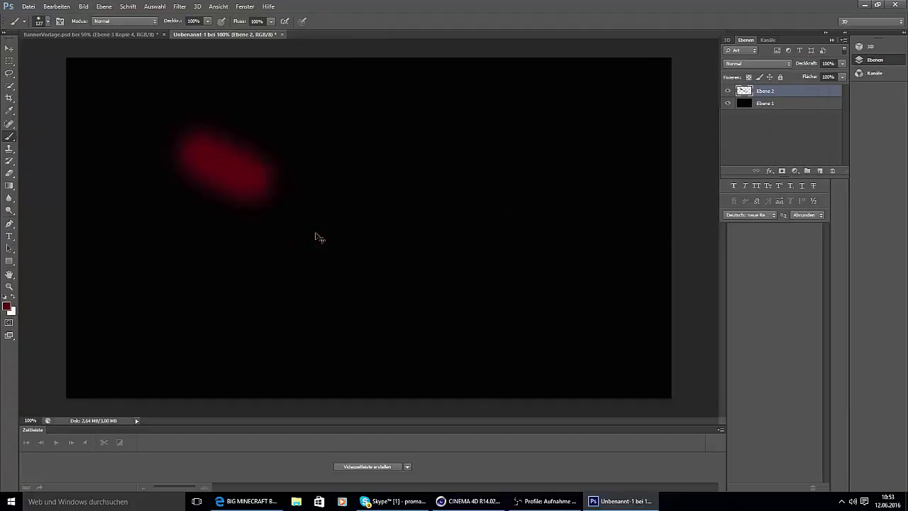
click(59, 7)
click(71, 40)
Paint a large dark red splatter in Unbenannt-1 with three separate blotches scattered beside it
click(148, 34)
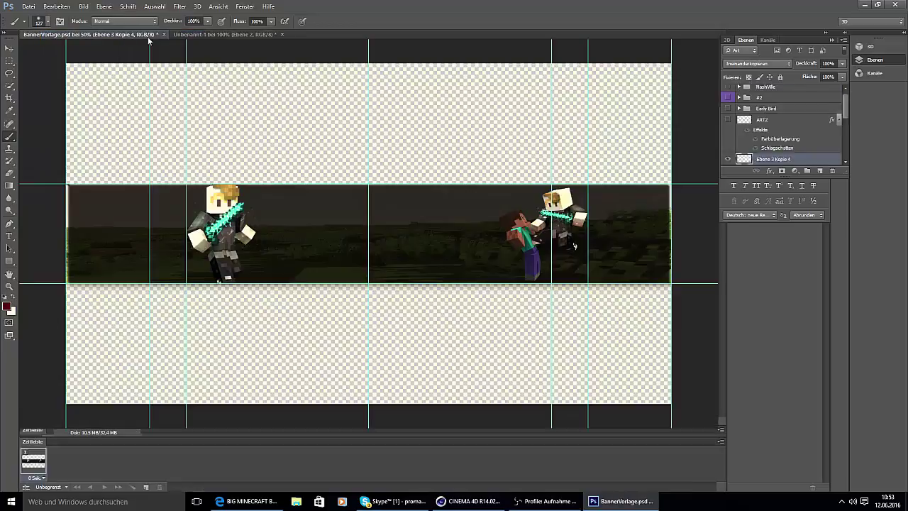
click(199, 36)
mouse_move(337, 167)
mouse_down()
mouse_move(253, 201)
mouse_move(370, 151)
mouse_move(362, 256)
mouse_up()
click(452, 131)
drag(536, 137, 545, 154)
drag(556, 273, 594, 282)
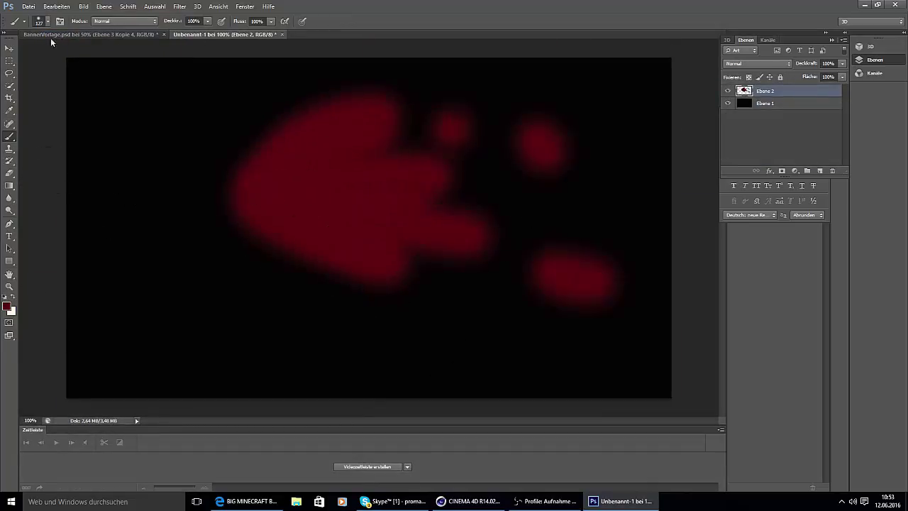
Add a Glanz layer effect to the red splatter layer
click(10, 61)
right_click(768, 91)
click(756, 98)
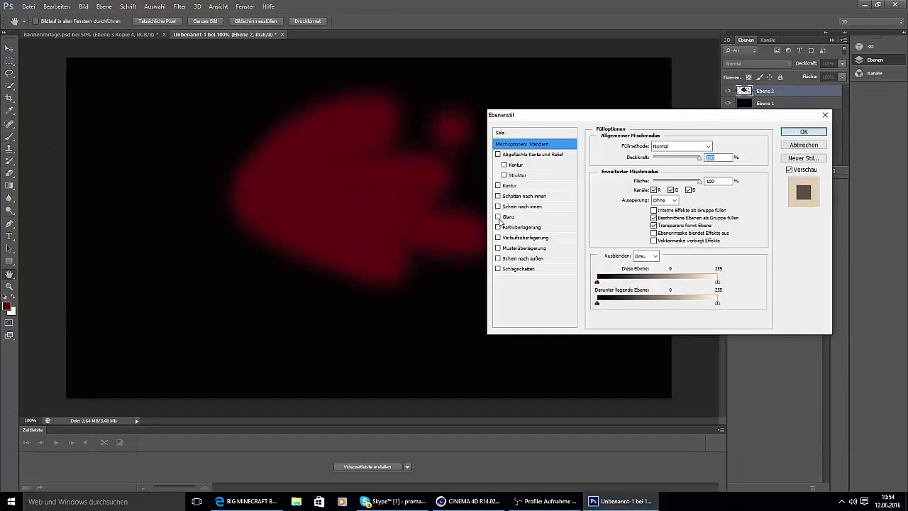
click(502, 216)
click(706, 146)
click(773, 73)
click(804, 131)
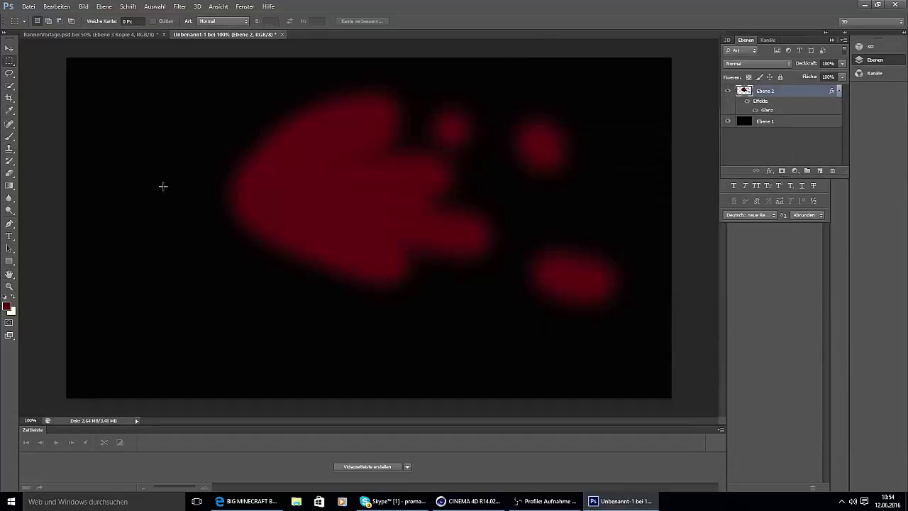
Shrink the red splatter with its blotches and move it to the upper middle of the canvas
key(alt+Tab)
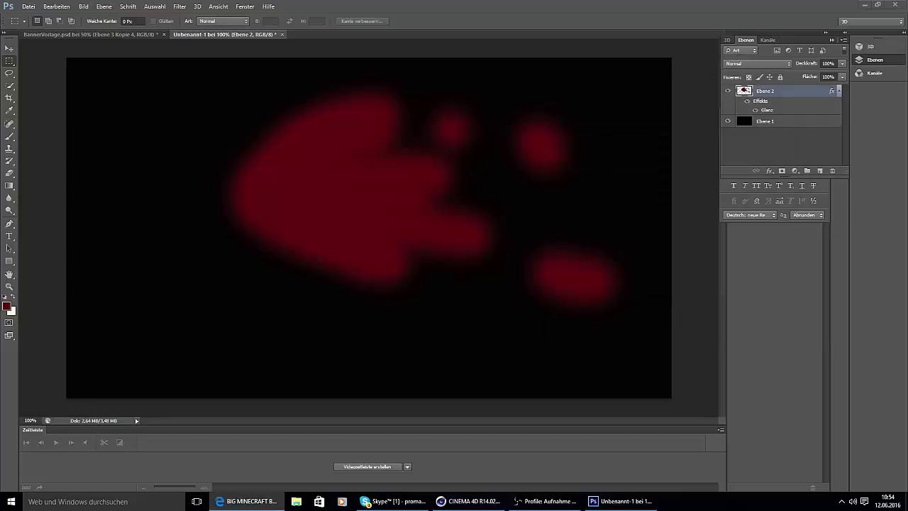
click(540, 179)
key(ctrl+t)
drag(646, 66, 327, 230)
drag(306, 270, 416, 128)
key(Return)
Select the splatter's shape, fill it with a brighter red and clear the selection
ctrl+click(745, 92)
right_click(215, 122)
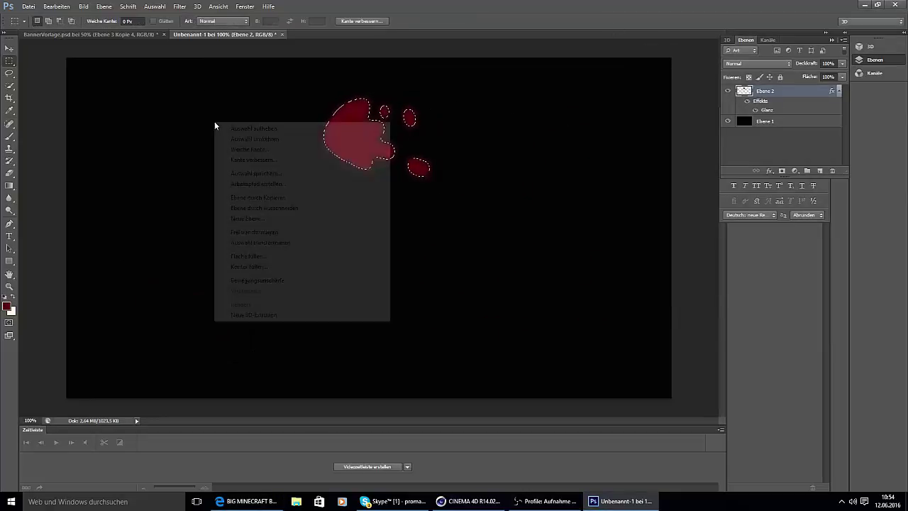
click(246, 256)
click(461, 154)
click(468, 180)
click(681, 83)
mouse_move(663, 86)
mouse_down()
mouse_move(552, 83)
mouse_move(663, 84)
mouse_up()
click(777, 74)
click(516, 146)
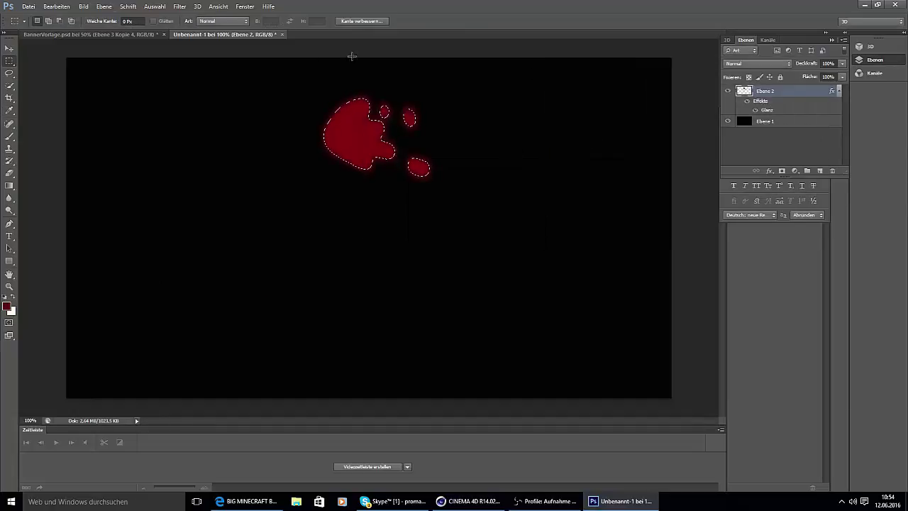
click(140, 123)
key(alt+Tab)
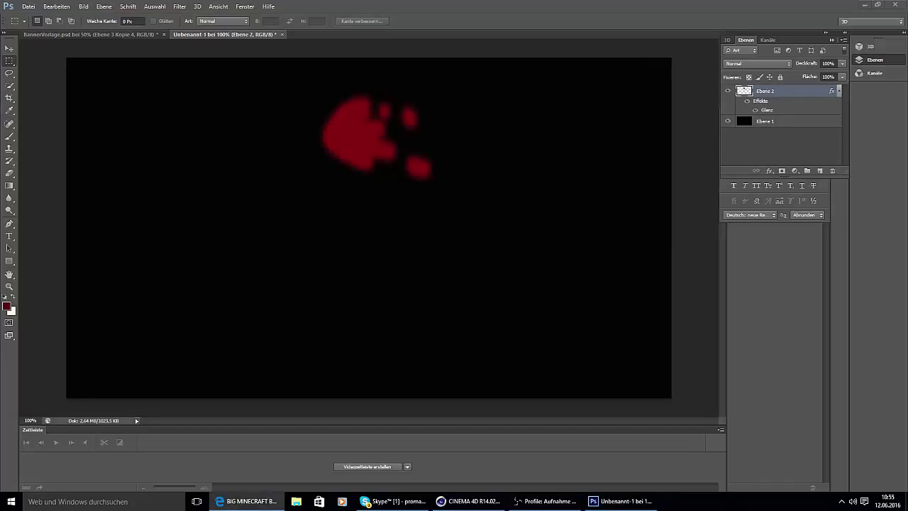
Set the blend mode of the splatter layer's Glanz effect to Ineinanderkopieren
right_click(752, 87)
click(756, 93)
click(521, 217)
click(657, 146)
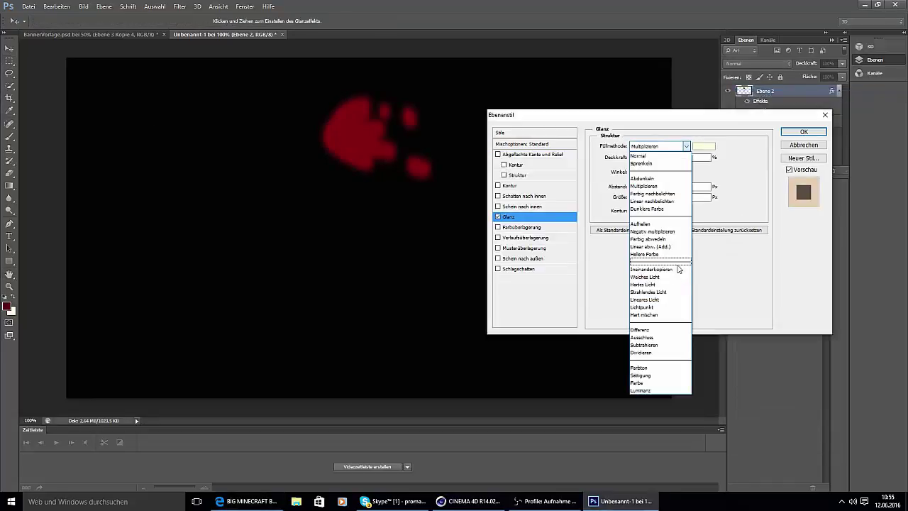
click(678, 269)
click(802, 133)
key(alt+Tab)
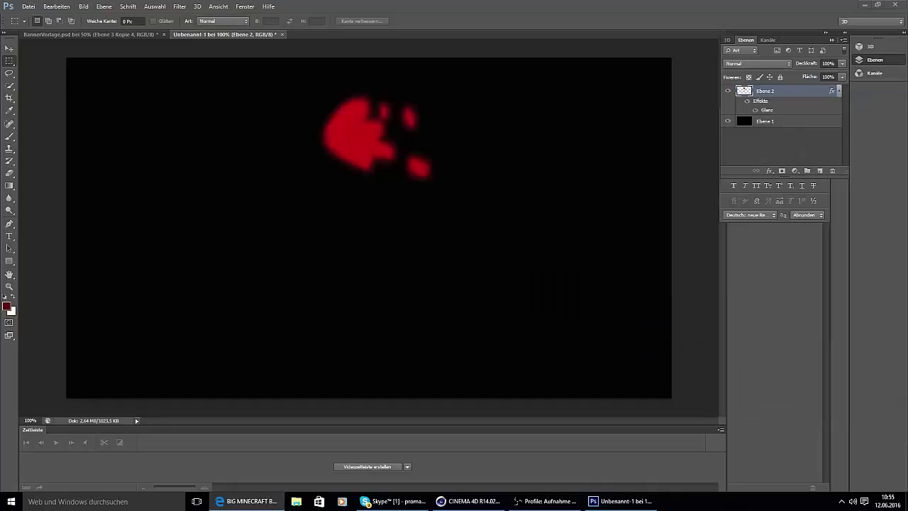
Set up a soft 29 px brush with a bright red foreground colour
click(11, 137)
click(41, 22)
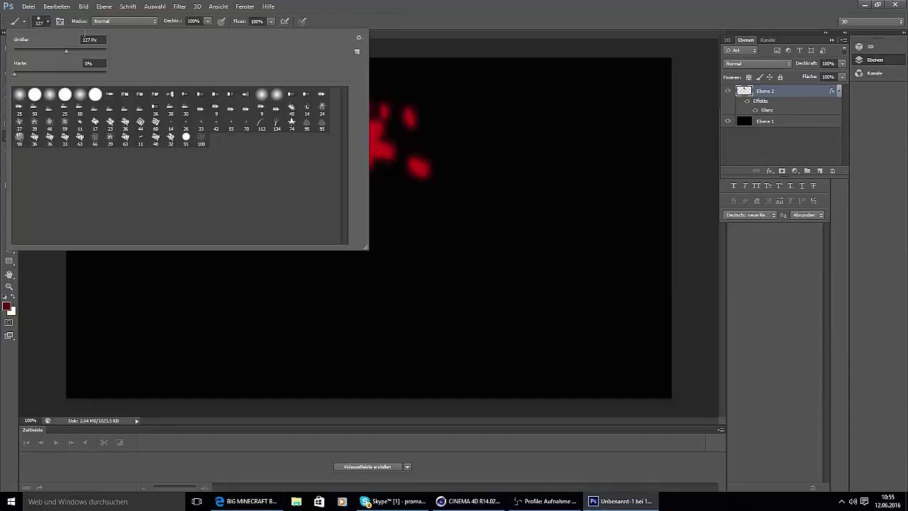
click(39, 309)
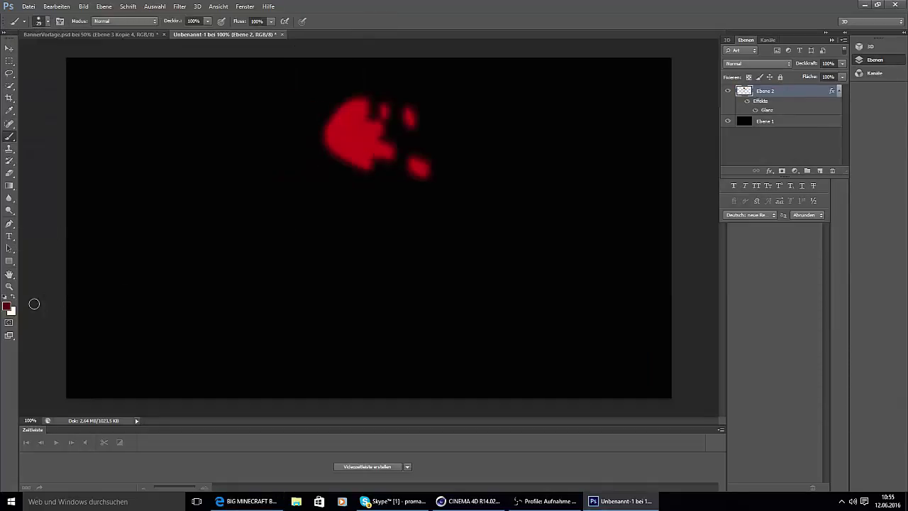
click(6, 306)
click(665, 87)
drag(665, 87, 654, 102)
click(778, 75)
Paint small bright red droplets and short dashes around the splatter, mainly below it and to its right
drag(383, 175, 385, 189)
click(358, 185)
click(334, 165)
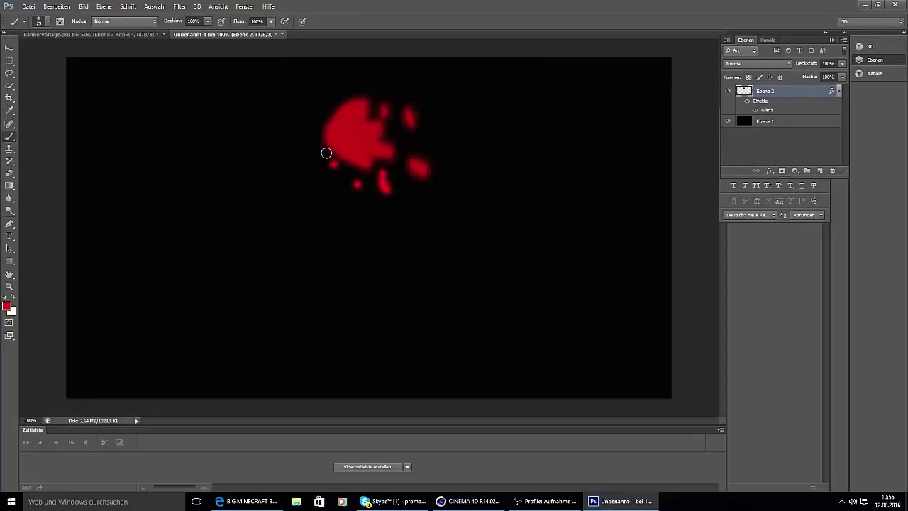
drag(409, 132, 419, 133)
drag(444, 133, 455, 132)
drag(465, 149, 461, 156)
click(449, 188)
drag(385, 89, 392, 89)
Undo the last few droplets and dab a replacement droplet between the right-hand blotches
click(64, 8)
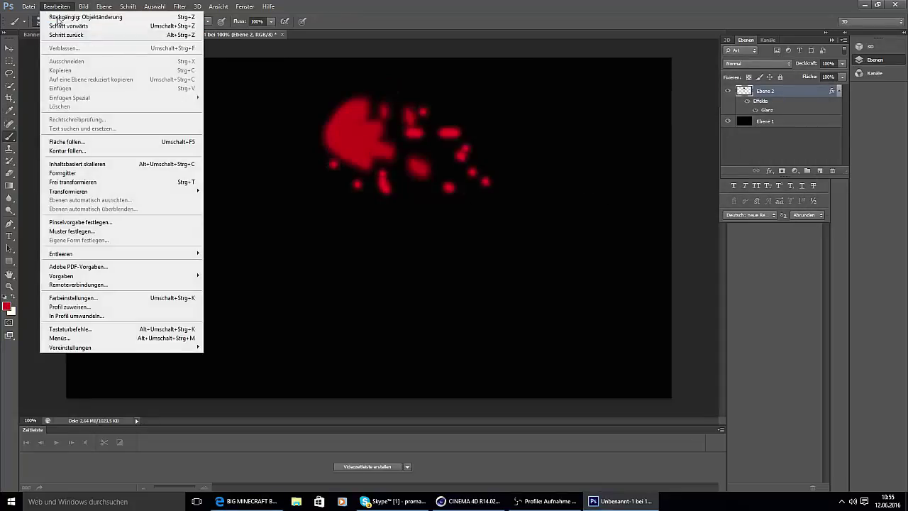
click(74, 35)
click(70, 8)
click(74, 35)
click(70, 9)
click(74, 35)
click(70, 9)
click(75, 35)
click(438, 151)
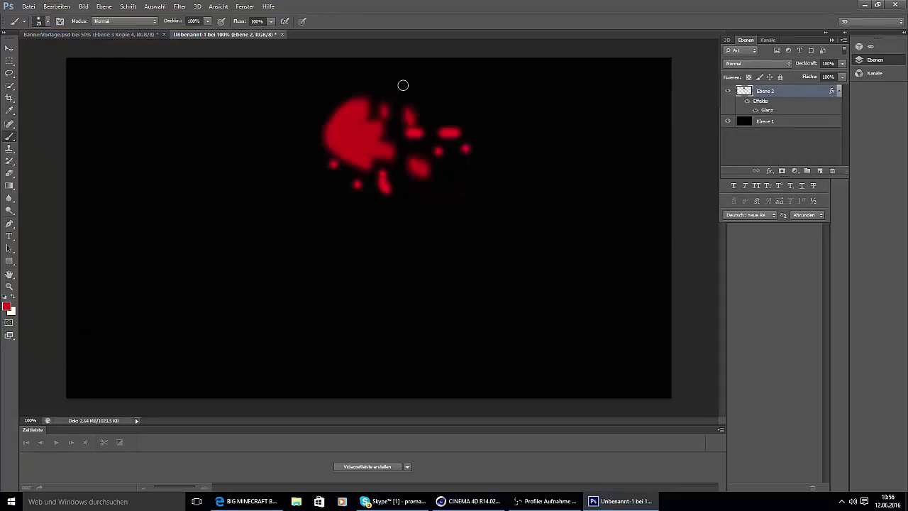
click(9, 61)
right_click(773, 88)
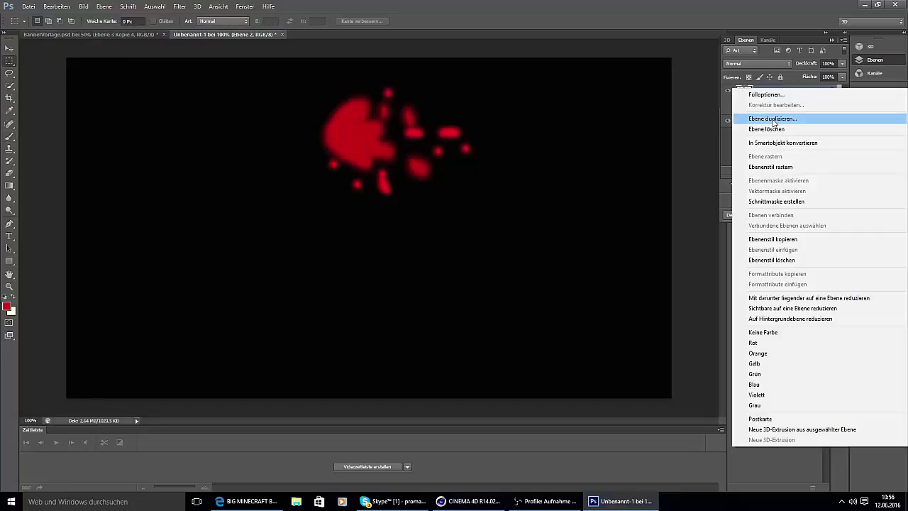
click(774, 119)
right_click(775, 86)
click(729, 239)
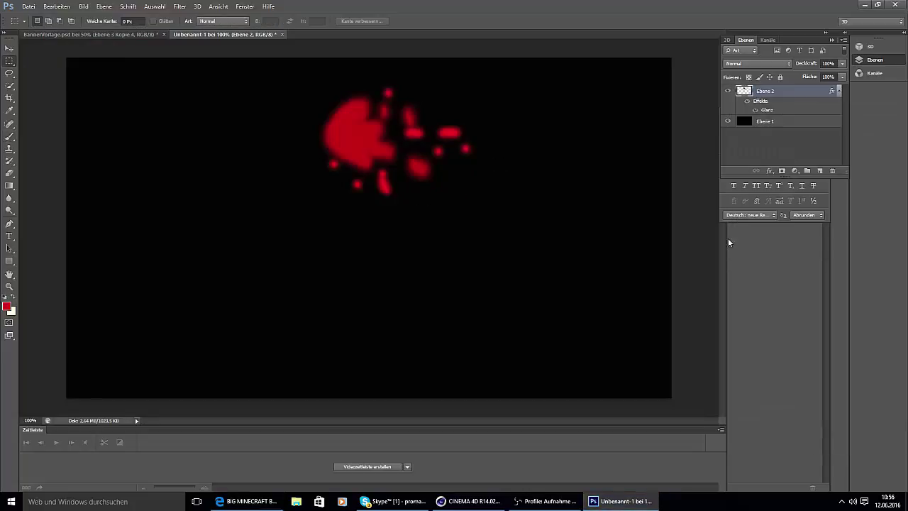
ctrl+click(764, 92)
ctrl+click(743, 91)
click(754, 93)
click(786, 141)
click(149, 51)
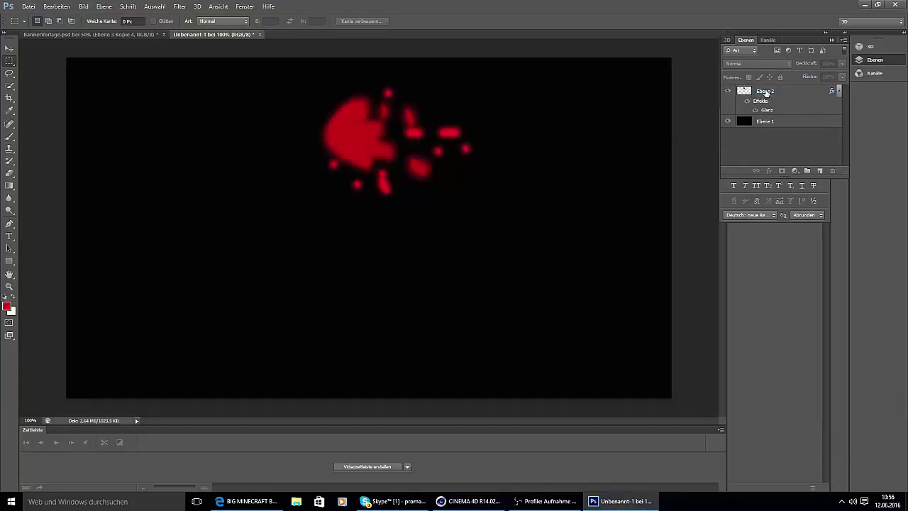
Duplicate the splatter layer into BannerVorlage.psd and switch to that document
right_click(765, 93)
click(769, 121)
click(453, 192)
click(448, 201)
click(536, 154)
click(126, 35)
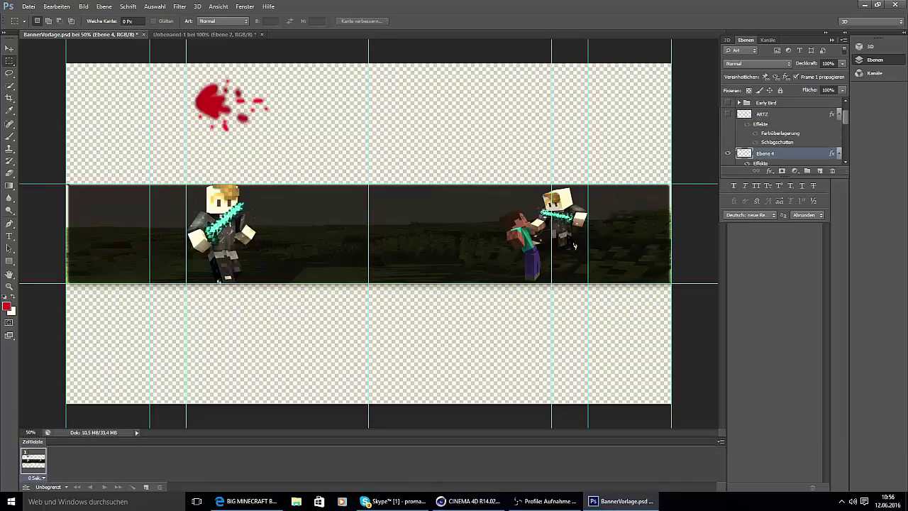
Move the splatter onto the green-shirted character in the banner and shrink it to a small wound on his torso
key(v)
drag(226, 101, 543, 226)
key(ctrl+t)
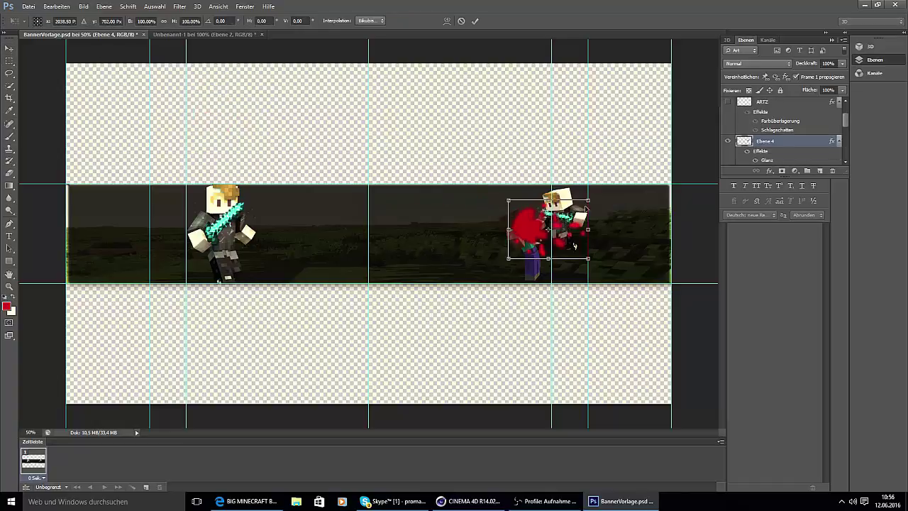
drag(588, 200, 541, 249)
key(Return)
key(ctrl+t)
key(Return)
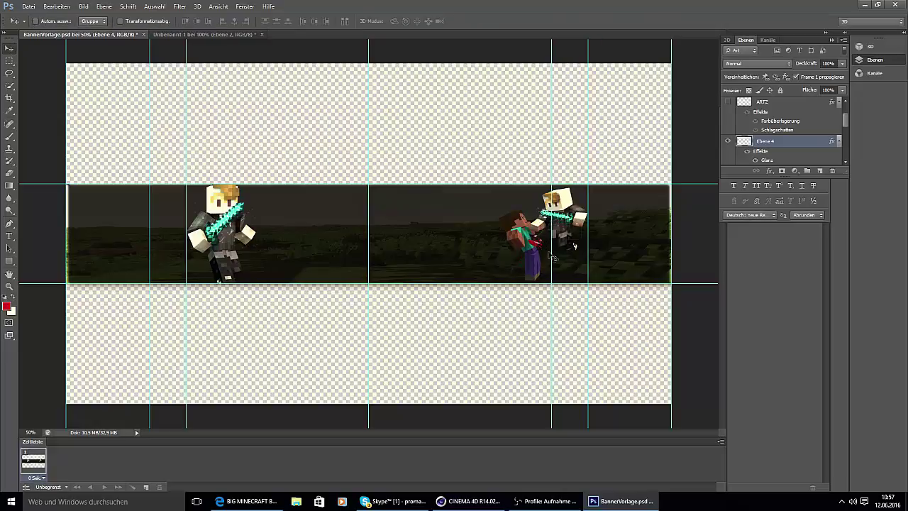
scroll(838, 130, down, 3)
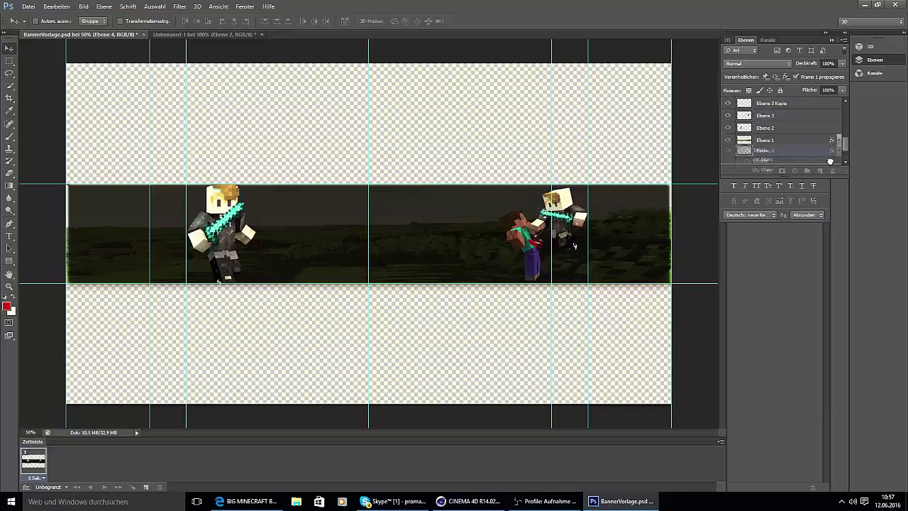
scroll(795, 140, up, 3)
mouse_move(788, 134)
mouse_down()
mouse_move(786, 152)
mouse_move(794, 82)
mouse_move(787, 134)
mouse_up()
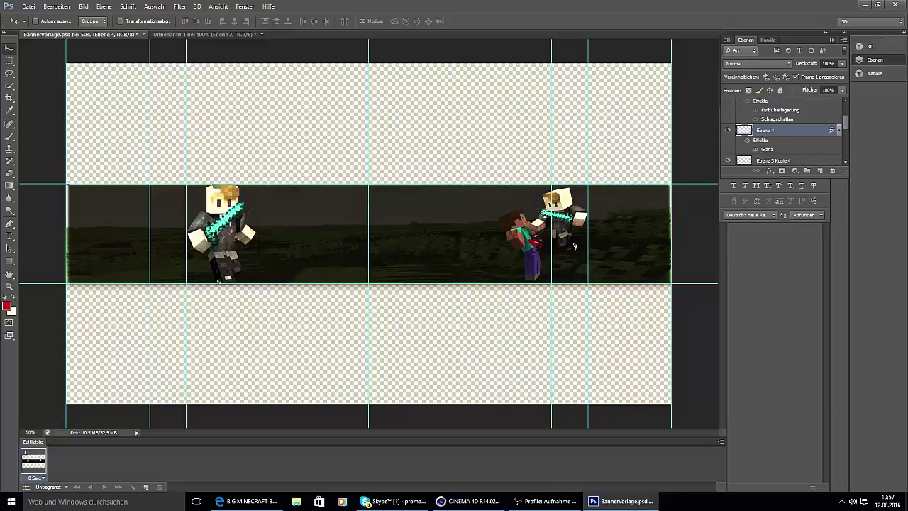
key(alt+Tab)
drag(276, 219, 286, 210)
click(68, 7)
click(68, 32)
click(66, 7)
click(70, 32)
Add the title "TenxHD" in red 72 pt Impact and place it between the characters
key(t)
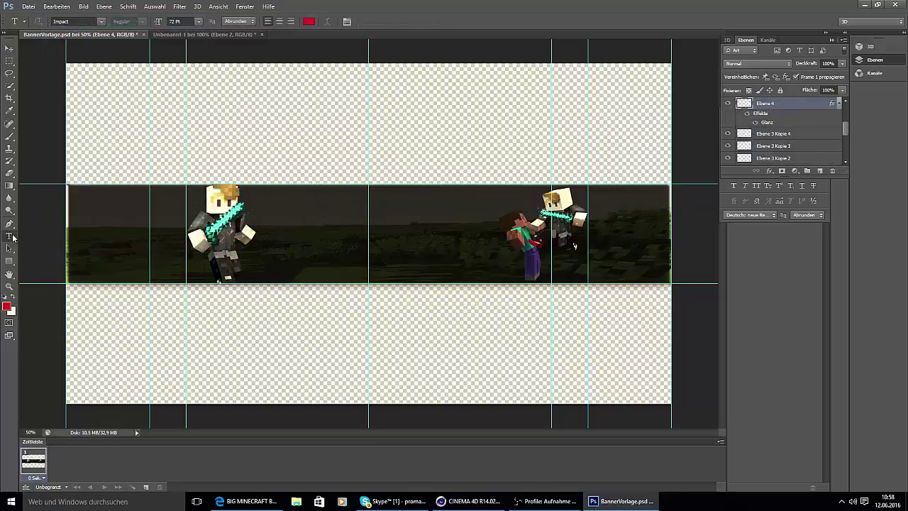
click(292, 227)
text(TenxHD)
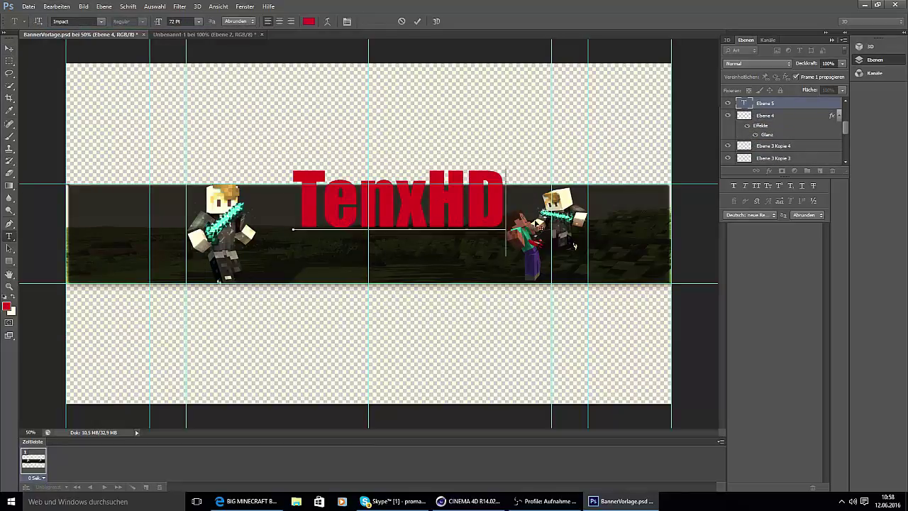
drag(534, 222, 513, 255)
Try to recolour the title by setting the foreground colour to grey-brown #787272
click(7, 306)
click(580, 156)
drag(580, 155, 553, 144)
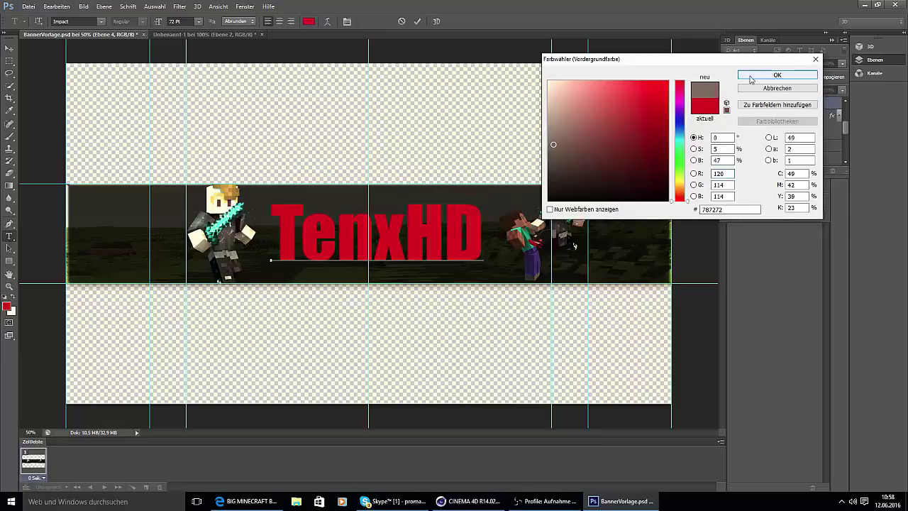
click(753, 77)
click(11, 311)
click(770, 78)
Clear the title, set the text colour to pale beige and re-enter "TenxHD"
key(BackSpace)
key(BackSpace)
key(BackSpace)
key(BackSpace)
key(BackSpace)
key(BackSpace)
key(BackSpace)
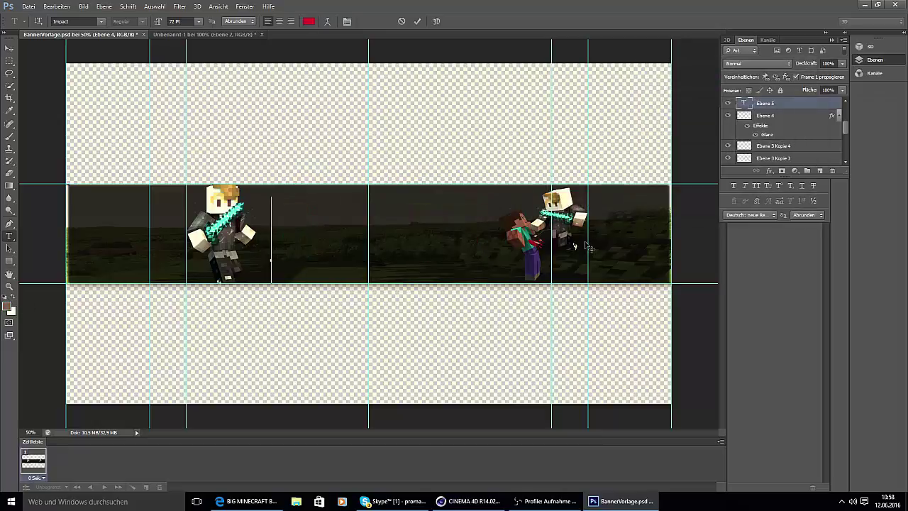
click(309, 21)
mouse_move(557, 113)
mouse_down()
mouse_move(547, 107)
mouse_move(551, 98)
mouse_up()
click(778, 76)
text(TenxHD)
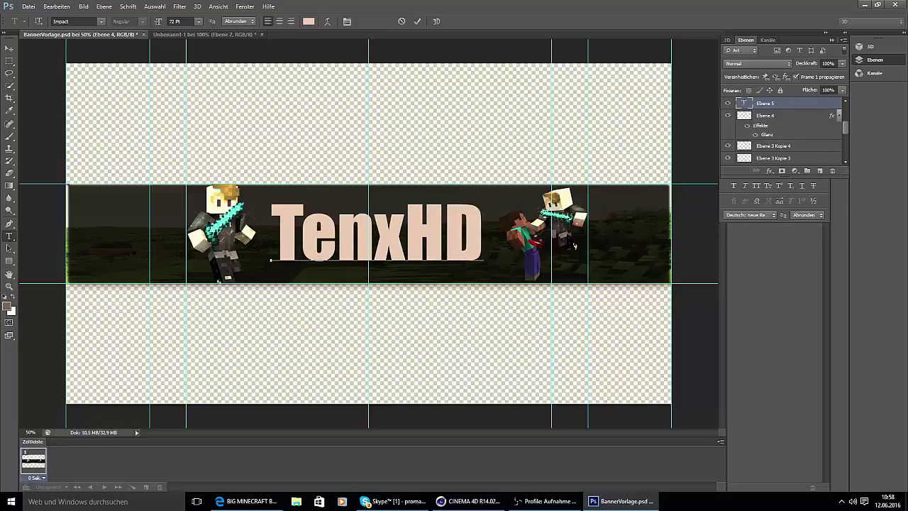
Clear the TenxHD title and delete its text layer
key(alt+Tab)
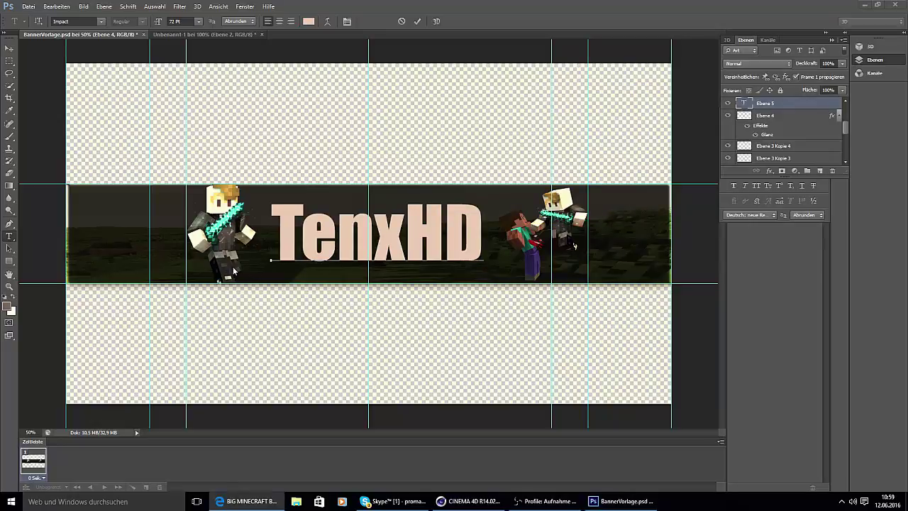
click(56, 6)
click(401, 132)
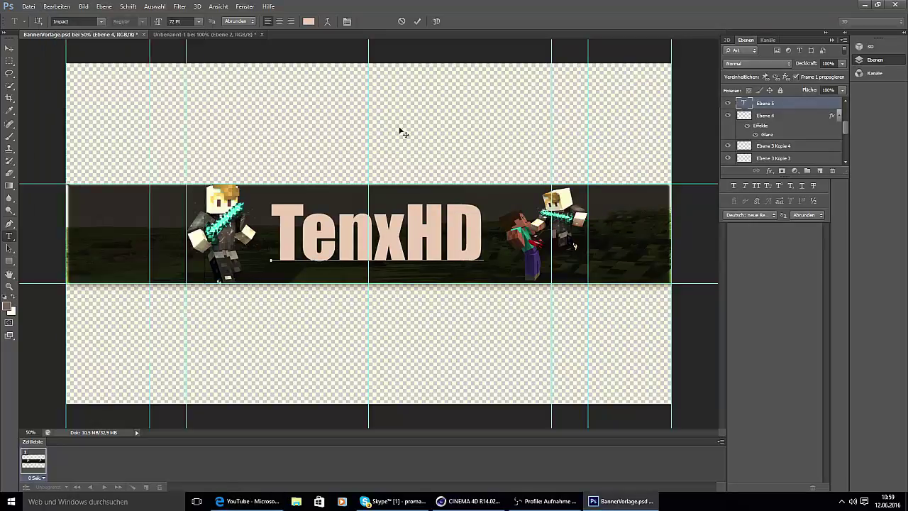
key(BackSpace)
key(BackSpace)
key(BackSpace)
key(BackSpace)
key(BackSpace)
key(BackSpace)
click(56, 6)
click(581, 130)
right_click(769, 102)
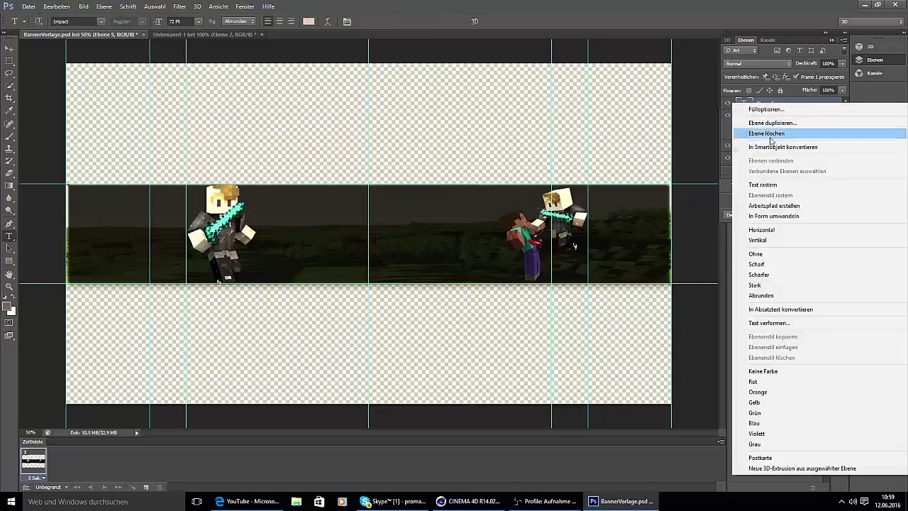
click(773, 126)
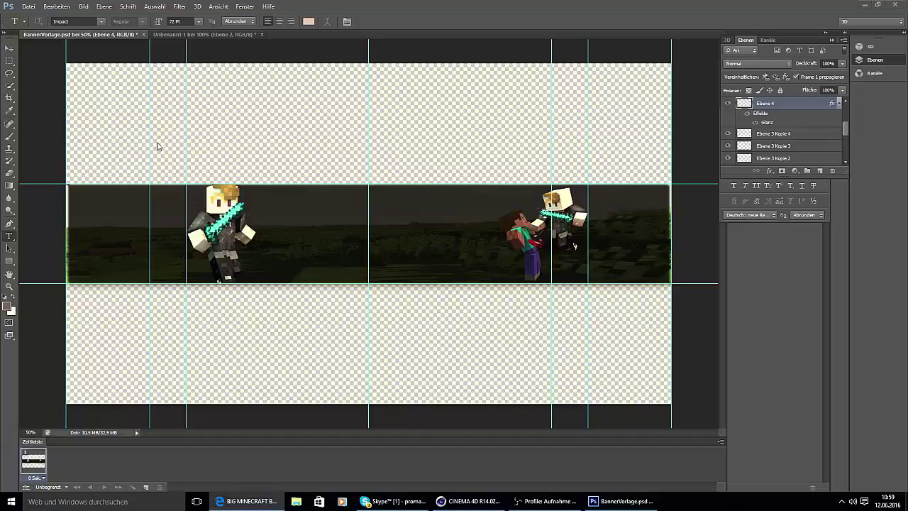
Set the foreground colour to a medium blue
key(e)
click(6, 305)
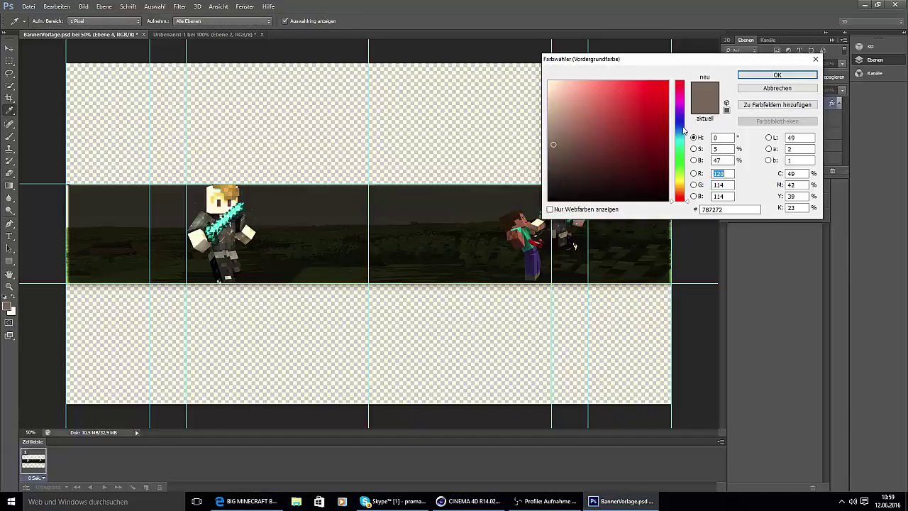
click(678, 134)
click(654, 92)
click(778, 74)
click(246, 501)
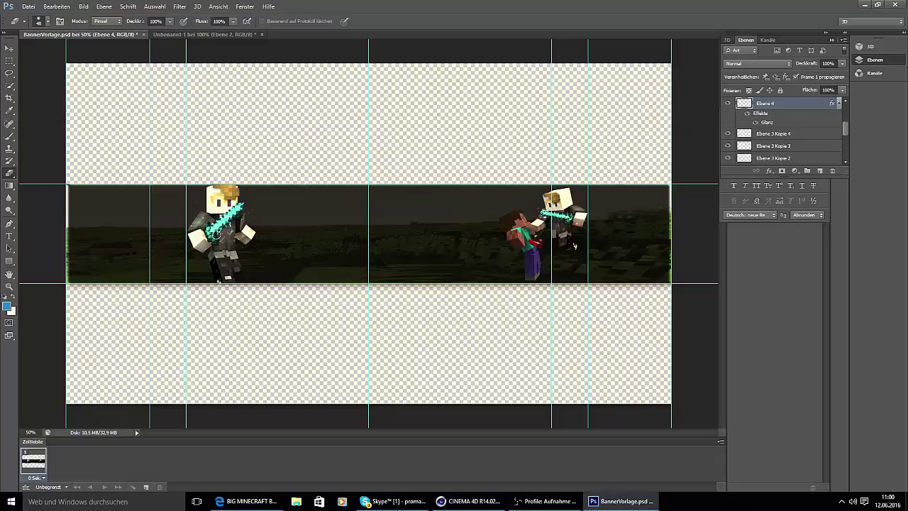
key(alt+Tab)
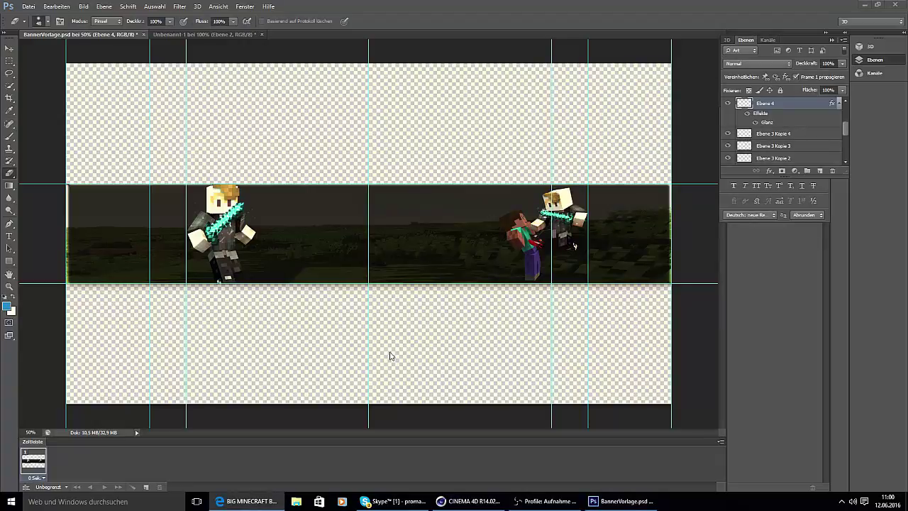
Create a new empty layer directly above Ebene 2
click(784, 148)
scroll(797, 145, down, 3)
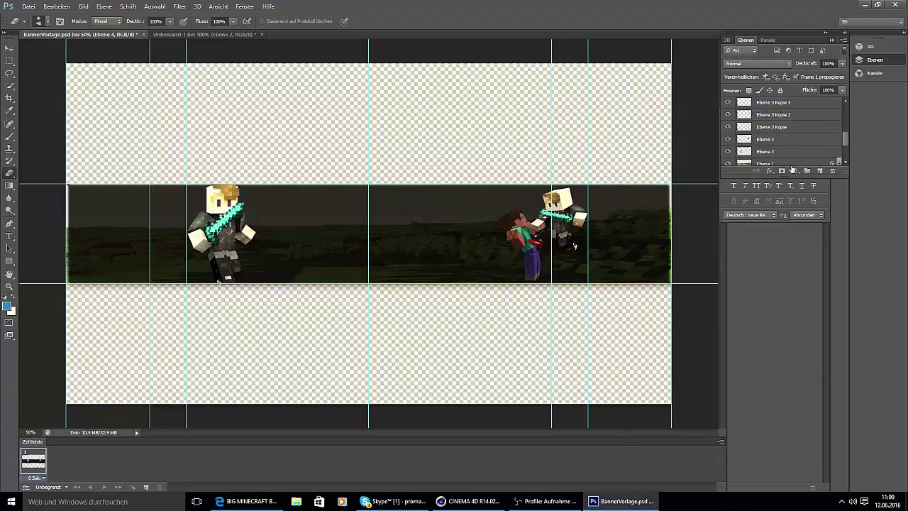
click(770, 130)
click(818, 171)
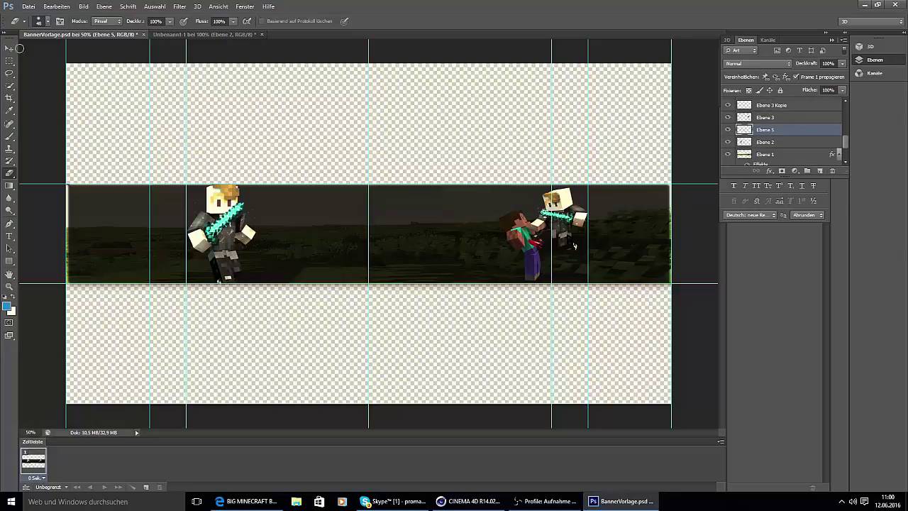
Prepare the 29 px brush and set the foreground colour to a brighter blue
click(47, 22)
click(88, 40)
key(Return)
click(7, 306)
mouse_move(633, 89)
mouse_down()
mouse_move(604, 80)
mouse_move(649, 82)
mouse_up()
click(776, 75)
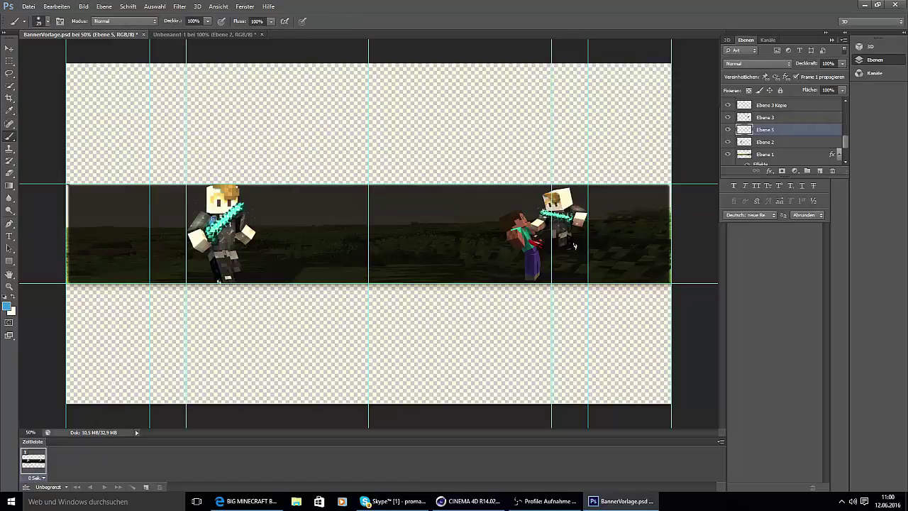
Paint a blue glow around the sword of the large character on the left
mouse_move(227, 209)
mouse_down()
mouse_move(241, 206)
mouse_move(242, 216)
mouse_move(223, 232)
mouse_up()
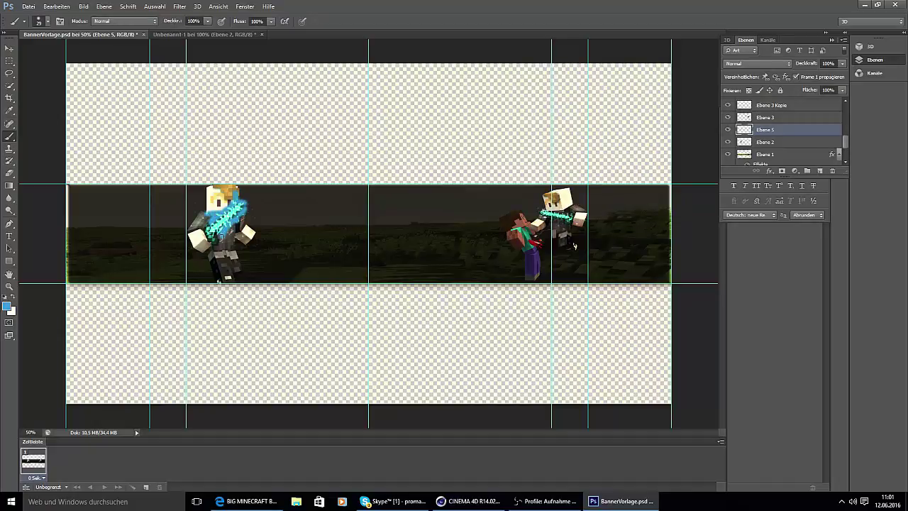
drag(212, 227, 204, 225)
Try the Ineinanderkopieren blend mode on the blue glow layer and undo the change
click(750, 63)
click(756, 188)
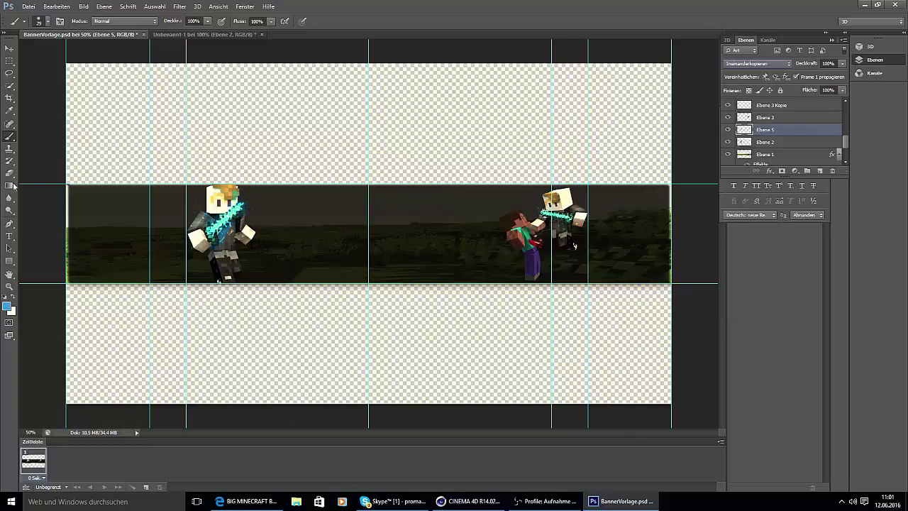
click(54, 7)
click(67, 35)
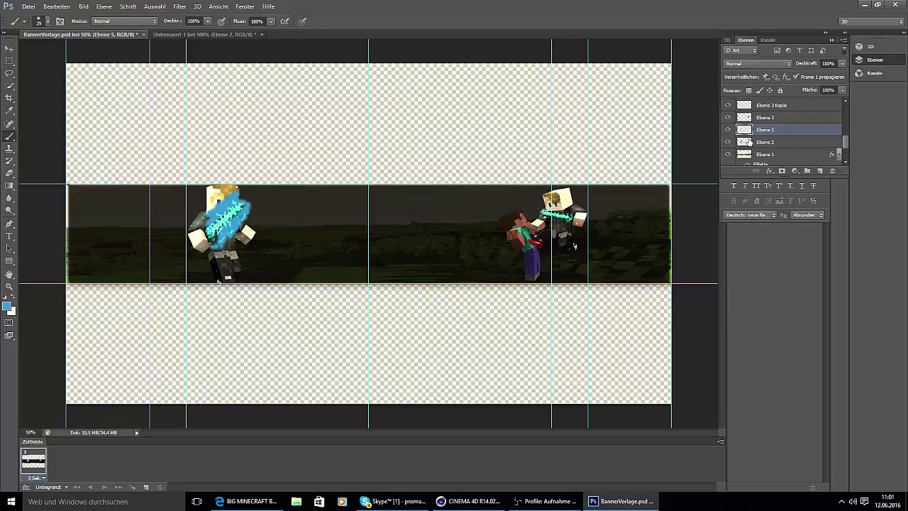
Set the blend mode of the blue glow layer, Ebene 5, to Ineinanderkopieren
right_click(735, 166)
click(723, 83)
click(751, 64)
click(753, 186)
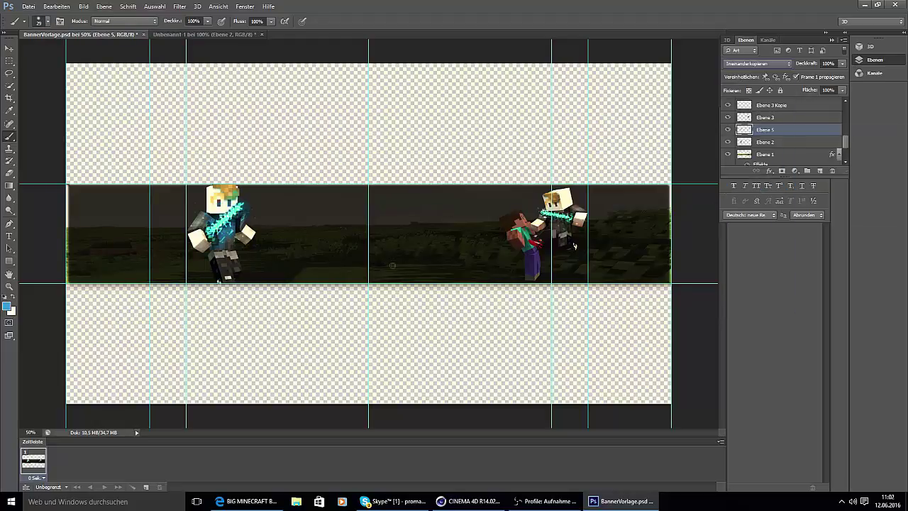
key(alt+Tab)
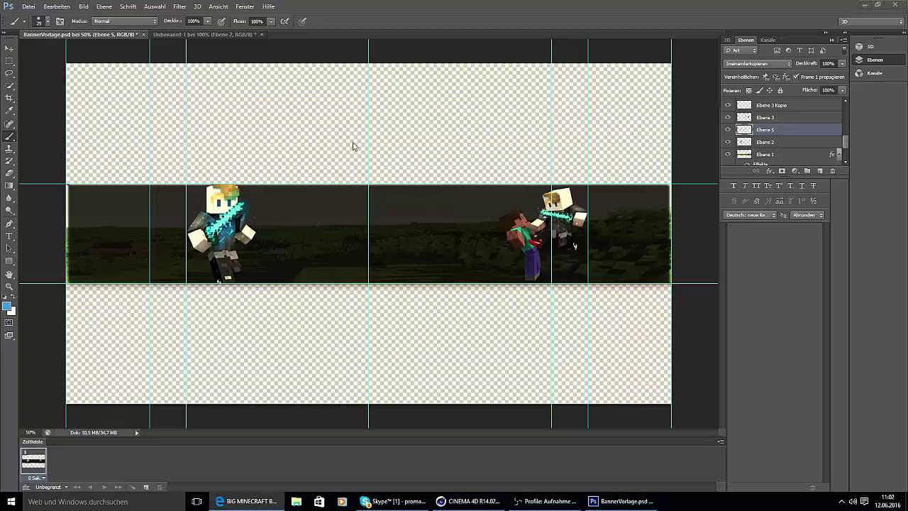
Paint a blue glow around the smaller character's sword on a new layer above Ebene 3 and set its blend mode to Ineinanderkopieren
click(317, 214)
click(764, 118)
click(819, 171)
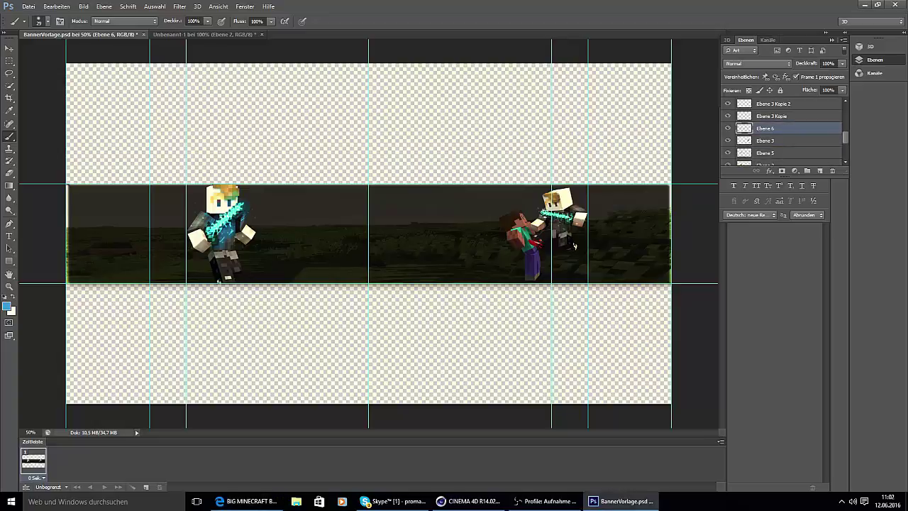
mouse_move(564, 219)
mouse_down()
mouse_move(550, 216)
mouse_move(570, 202)
mouse_move(567, 225)
mouse_move(553, 223)
mouse_move(565, 227)
mouse_up()
click(738, 64)
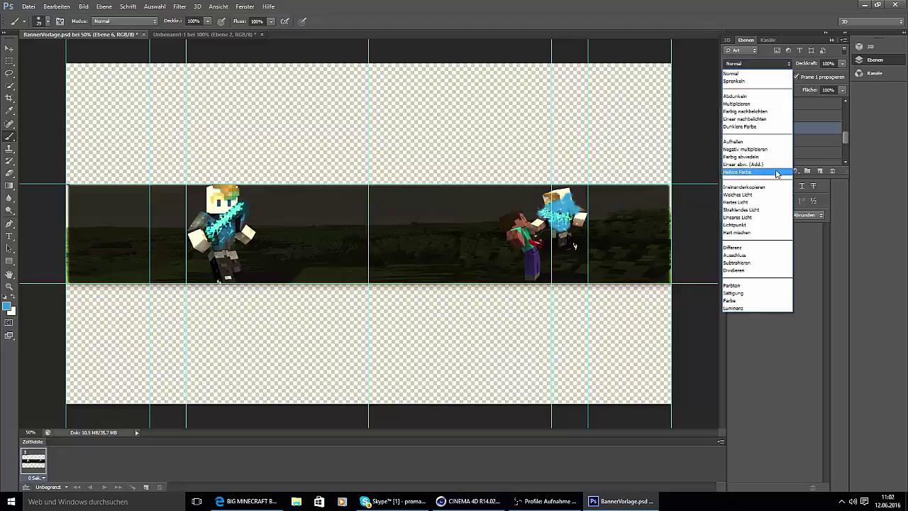
click(777, 186)
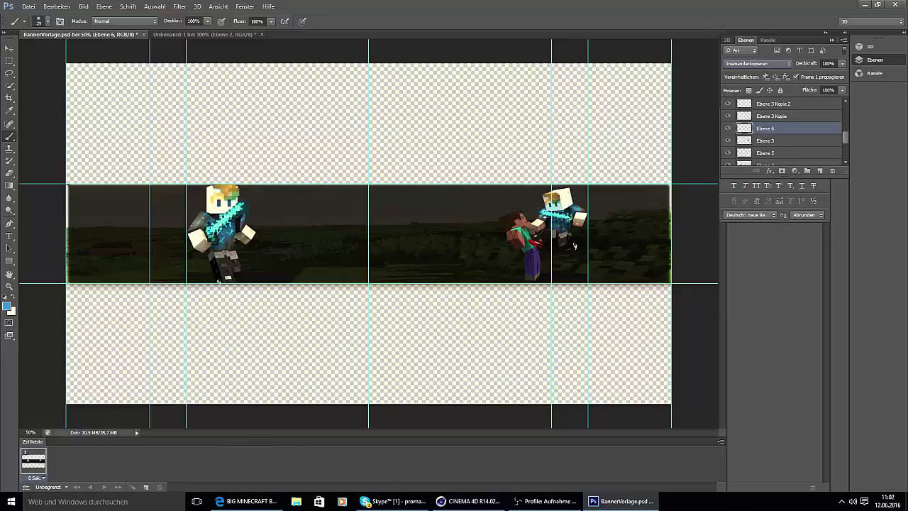
Erase the excess blue glow from the faces of both sword-carrying characters on Ebene 6 and Ebene 5
click(9, 174)
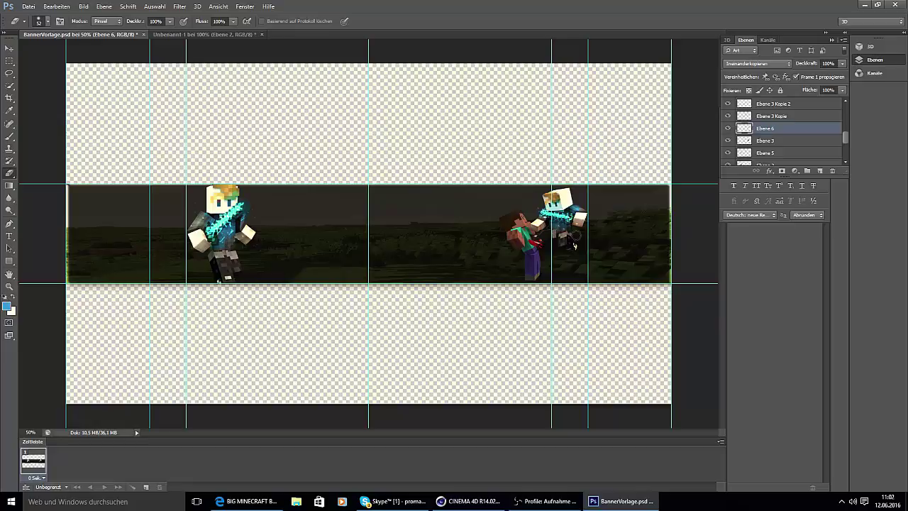
drag(558, 203, 554, 198)
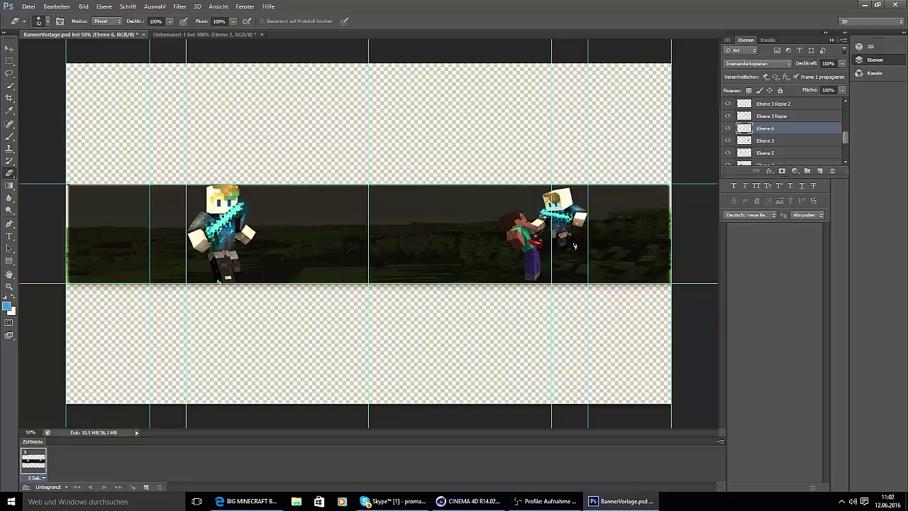
click(774, 154)
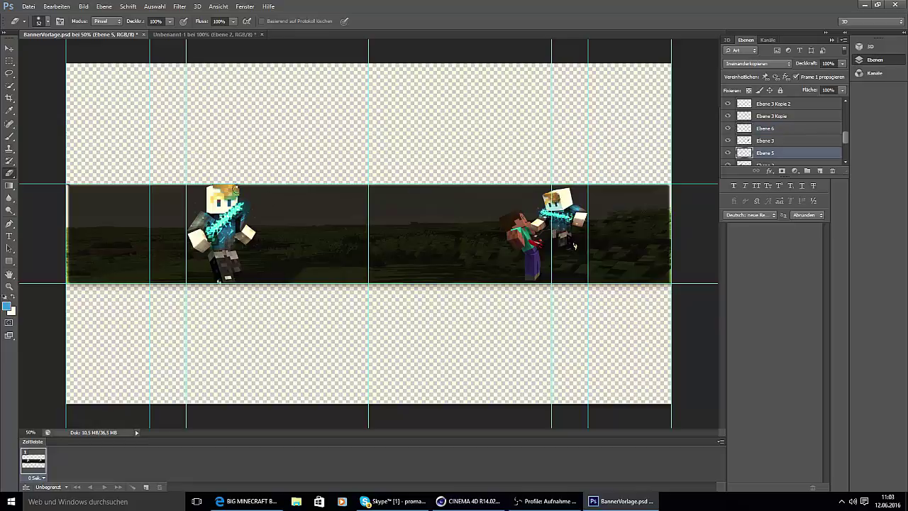
ctrl+click(758, 153)
ctrl+click(744, 153)
click(10, 61)
right_click(110, 127)
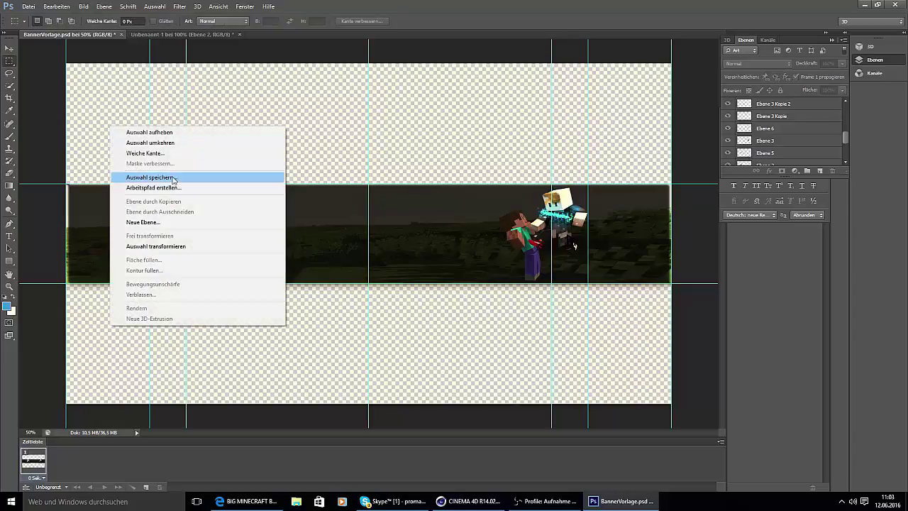
click(188, 146)
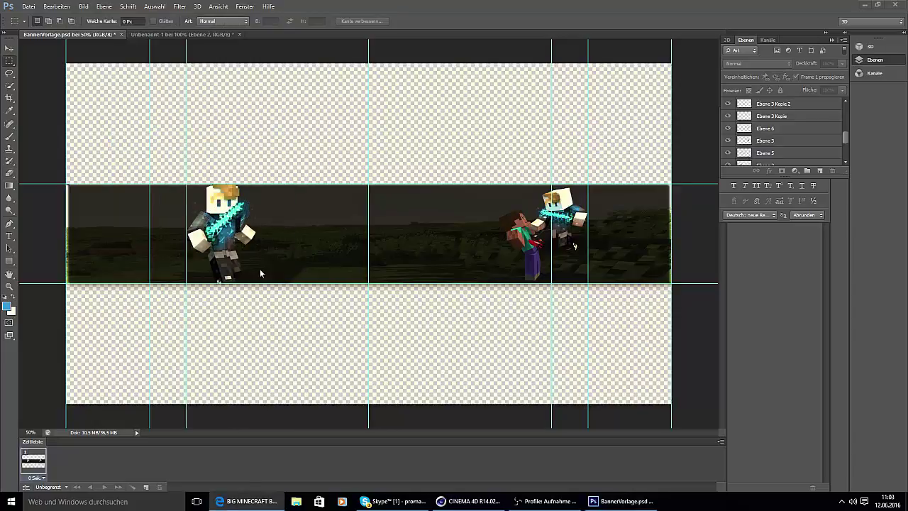
click(58, 7)
click(62, 37)
click(56, 8)
click(60, 37)
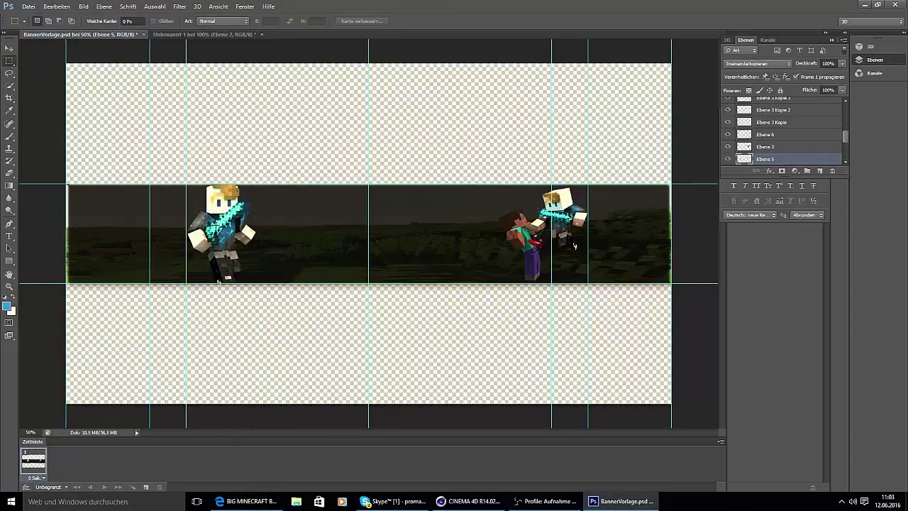
Brush more blue glow on Ebene 6 toward the struck character and erase the excess
click(783, 133)
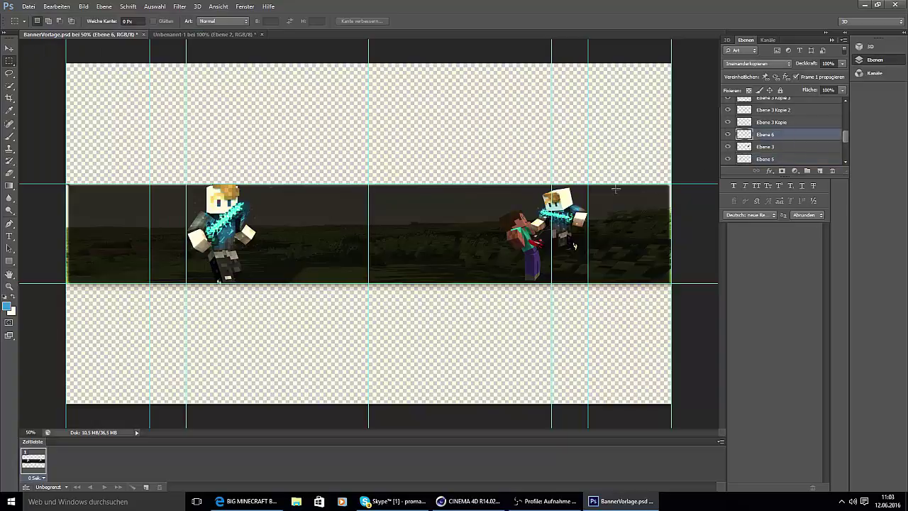
click(10, 138)
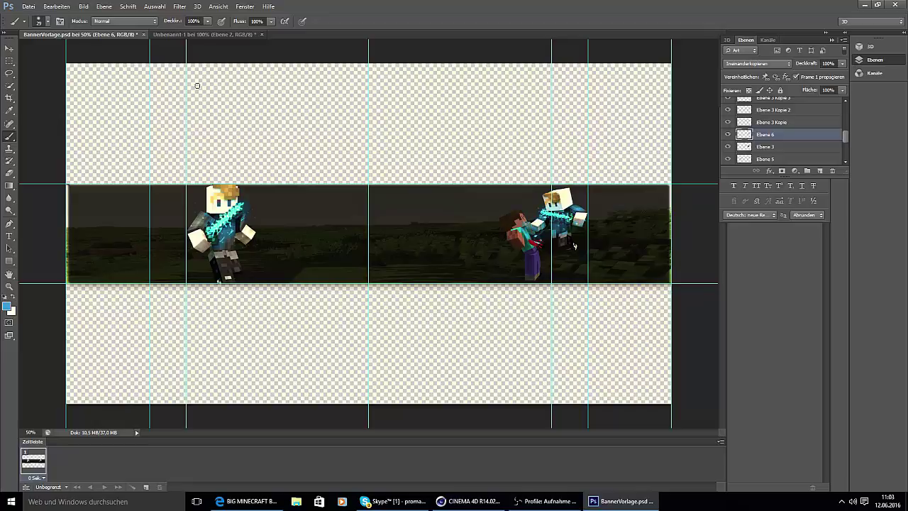
click(9, 174)
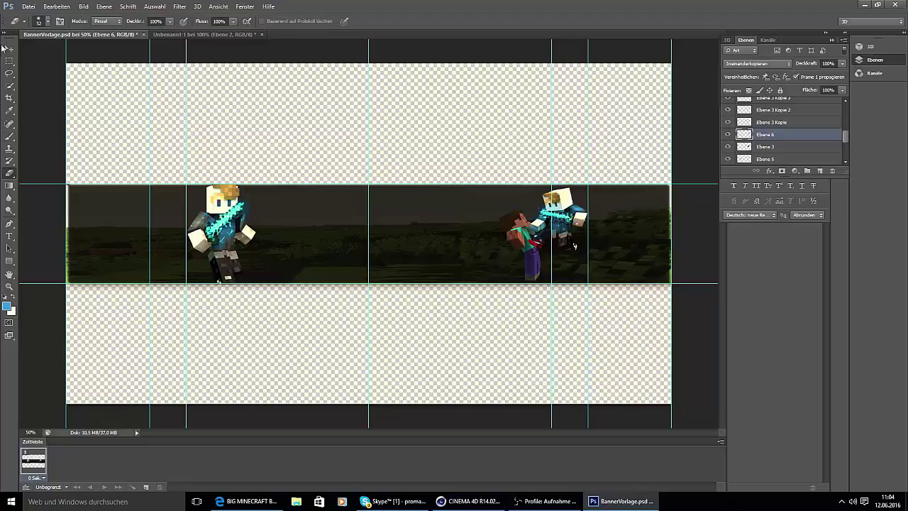
click(9, 61)
scroll(797, 144, down, 1)
click(769, 137)
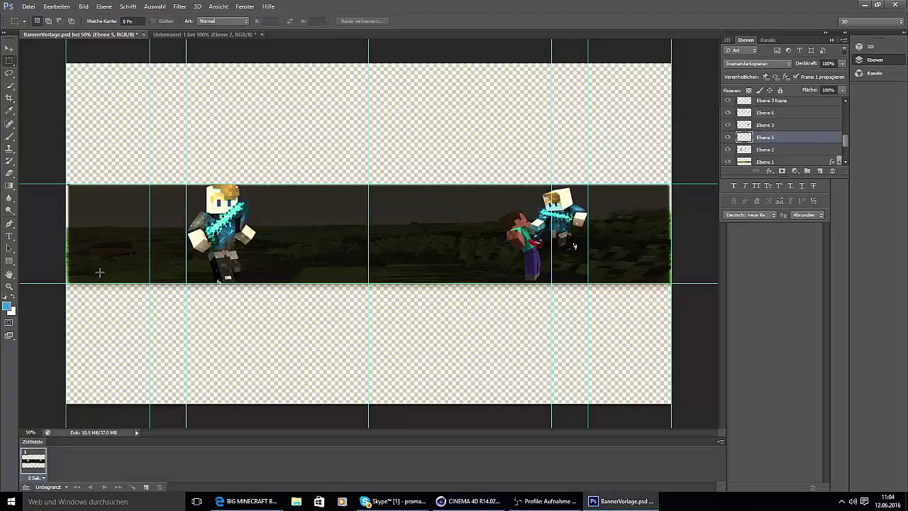
ctrl+click(748, 140)
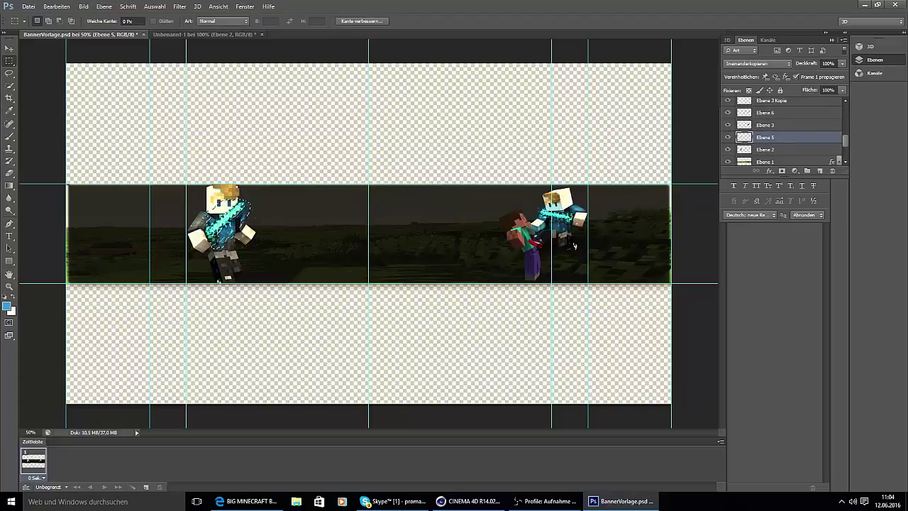
right_click(298, 269)
click(323, 286)
right_click(322, 283)
click(314, 298)
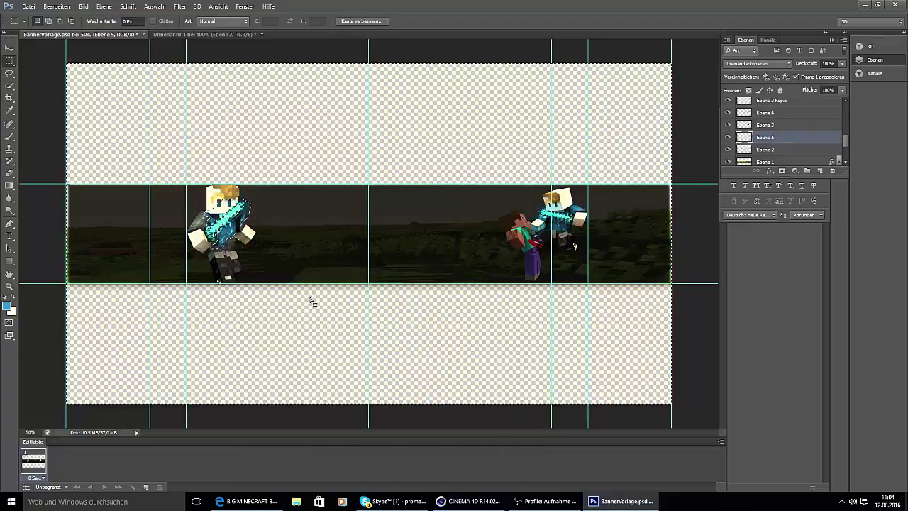
key(alt+Tab)
click(223, 162)
click(57, 6)
click(71, 34)
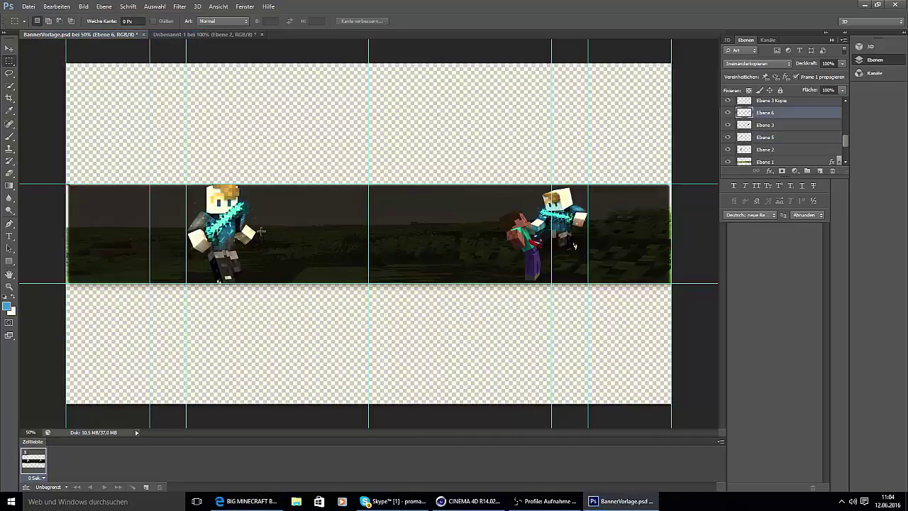
Add a new layer above Ebene 2 and set the foreground colour to the cream sampled from the large character's face
click(10, 172)
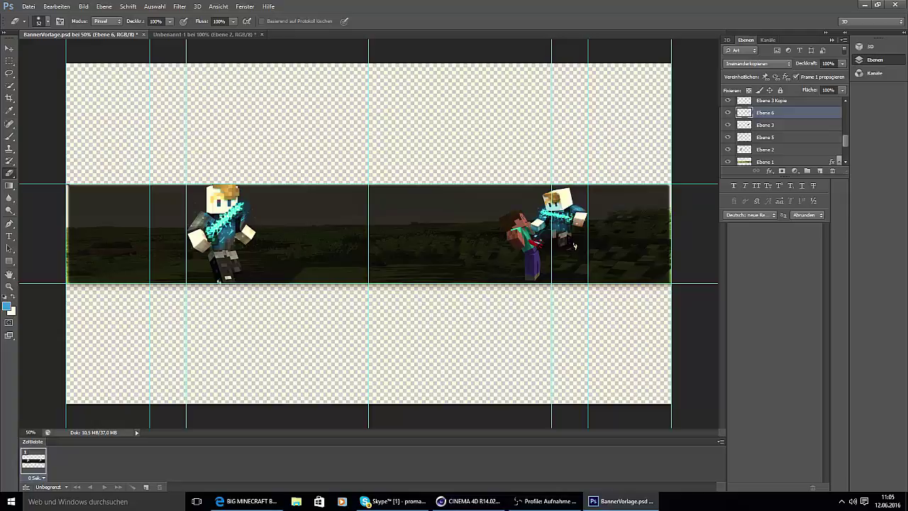
click(13, 137)
scroll(778, 126, down, 1)
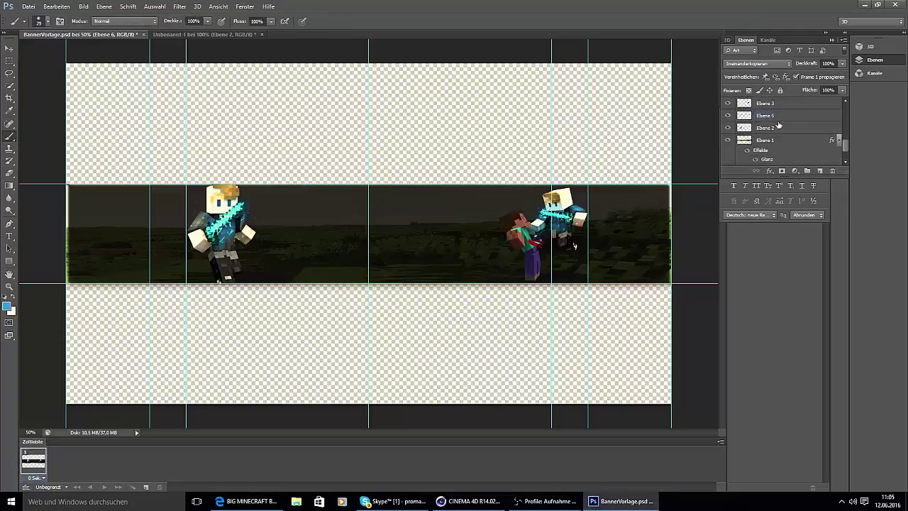
click(778, 127)
click(819, 171)
click(7, 306)
click(211, 207)
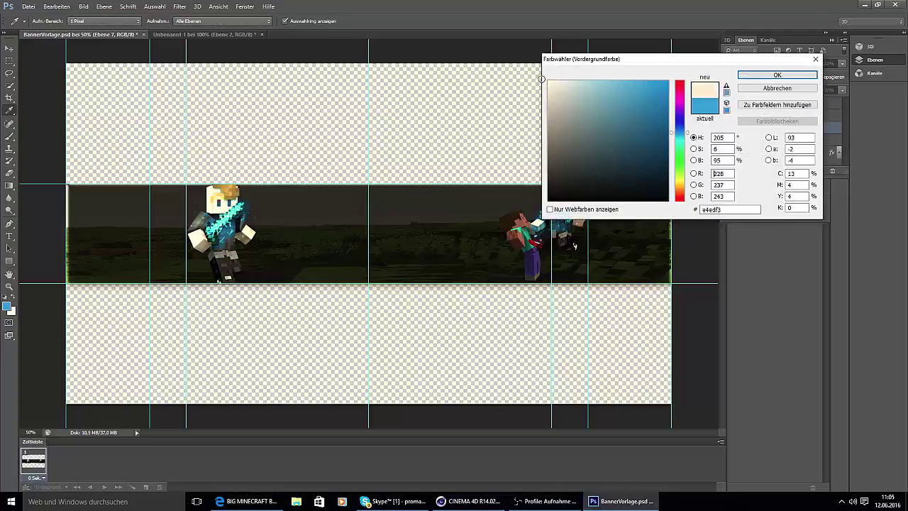
key(Return)
Paint a cream outline around the large character's arms on Ebene 7, undoing stray strokes
mouse_move(197, 211)
mouse_down()
mouse_move(188, 225)
mouse_move(201, 252)
mouse_move(257, 245)
mouse_move(251, 226)
mouse_up()
click(57, 7)
click(71, 36)
click(58, 6)
click(71, 37)
click(58, 6)
click(71, 37)
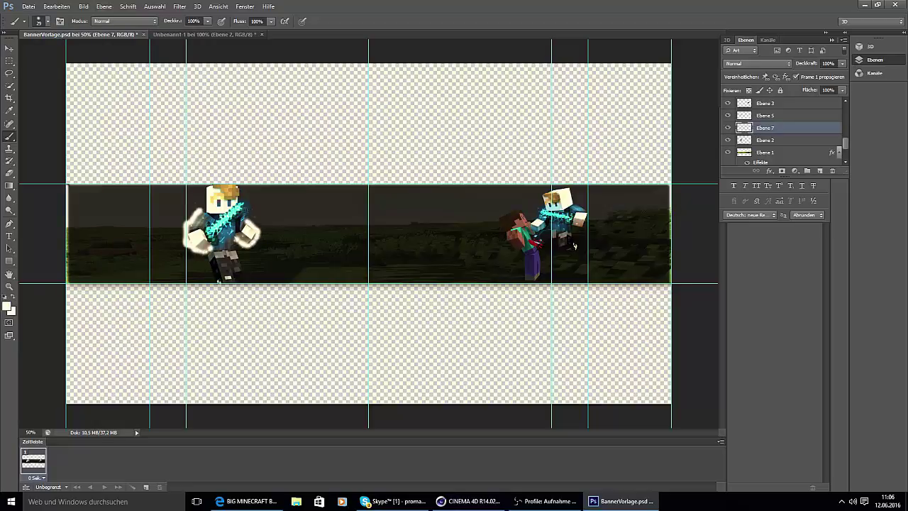
Extend the cream outline around the large character's head and legs, undoing the last stray stroke
mouse_move(198, 209)
mouse_down()
mouse_move(209, 184)
mouse_move(239, 193)
mouse_up()
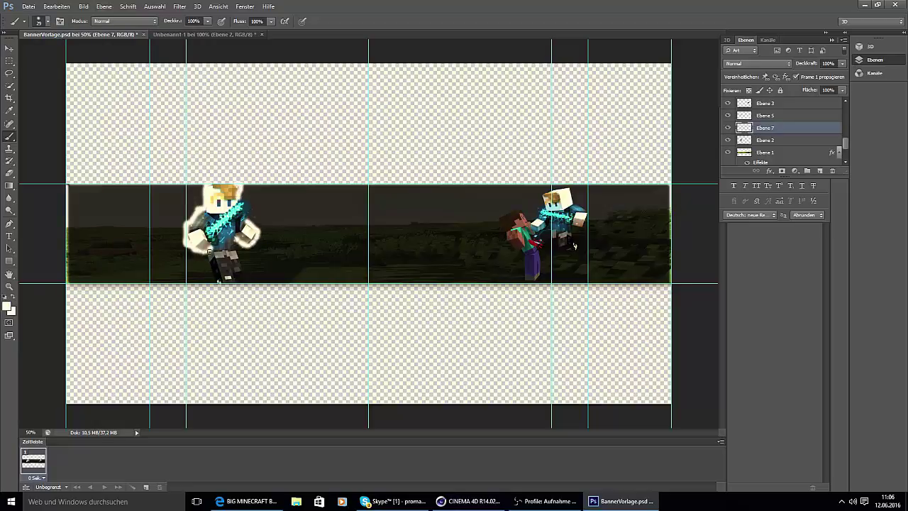
mouse_move(209, 250)
mouse_down()
mouse_move(224, 283)
mouse_move(241, 254)
mouse_move(237, 241)
mouse_move(197, 246)
mouse_move(206, 215)
mouse_move(245, 228)
mouse_move(248, 237)
mouse_move(219, 250)
mouse_move(234, 283)
mouse_up()
click(83, 6)
mouse_move(62, 6)
click(74, 34)
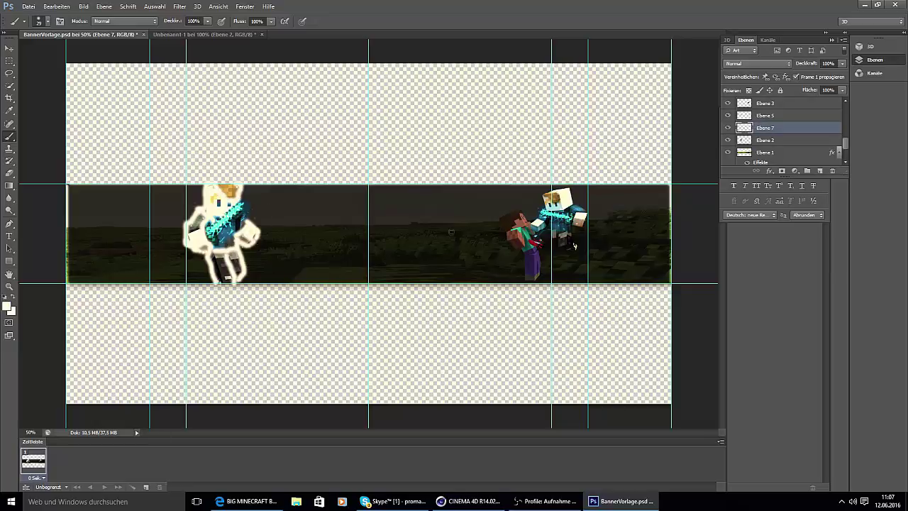
Set Ebene 7's blend mode to Ineinanderkopieren and erase the light spilling past the large character
click(757, 64)
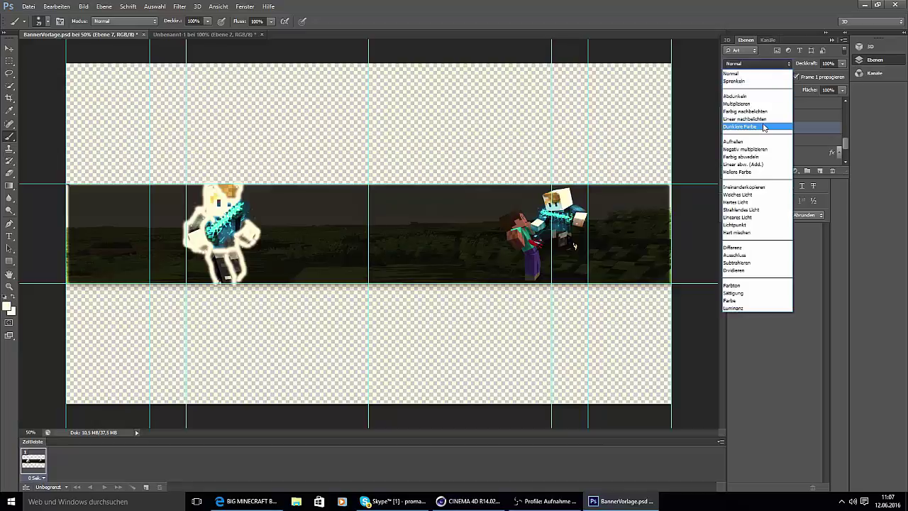
click(758, 193)
click(15, 175)
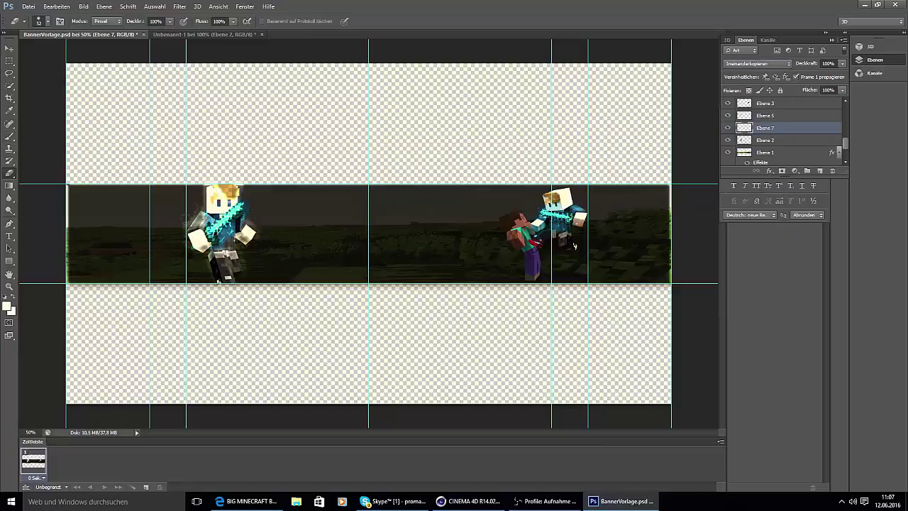
drag(188, 221, 193, 208)
mouse_move(238, 279)
mouse_down()
mouse_move(257, 228)
mouse_move(219, 177)
mouse_move(201, 202)
mouse_move(225, 201)
mouse_move(214, 214)
mouse_up()
drag(224, 252, 235, 263)
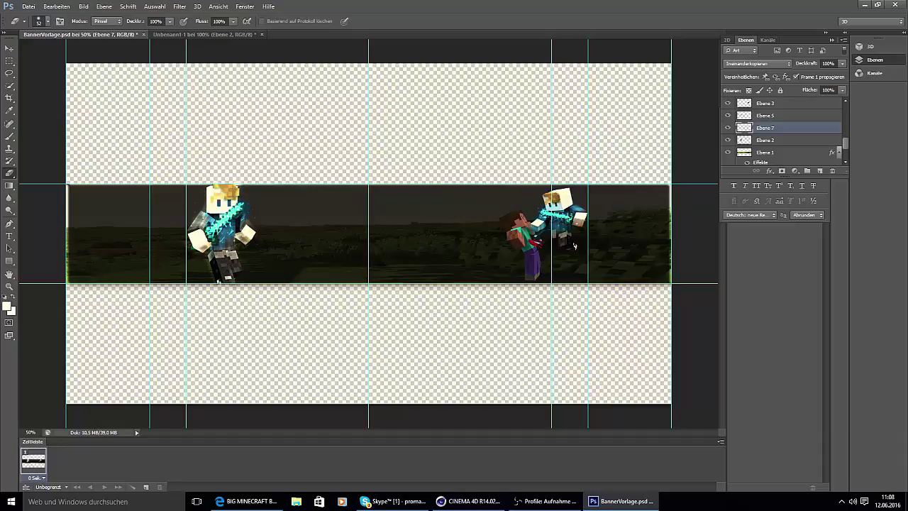
key(b)
click(49, 21)
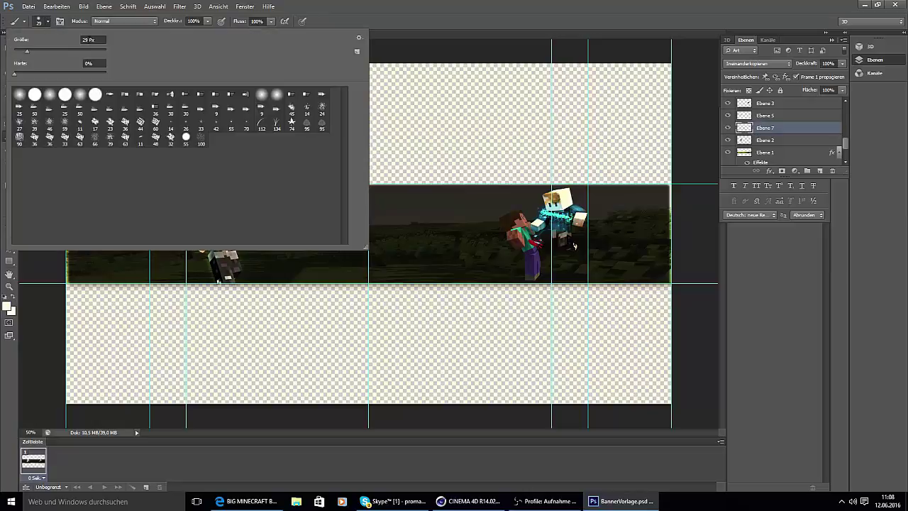
click(453, 156)
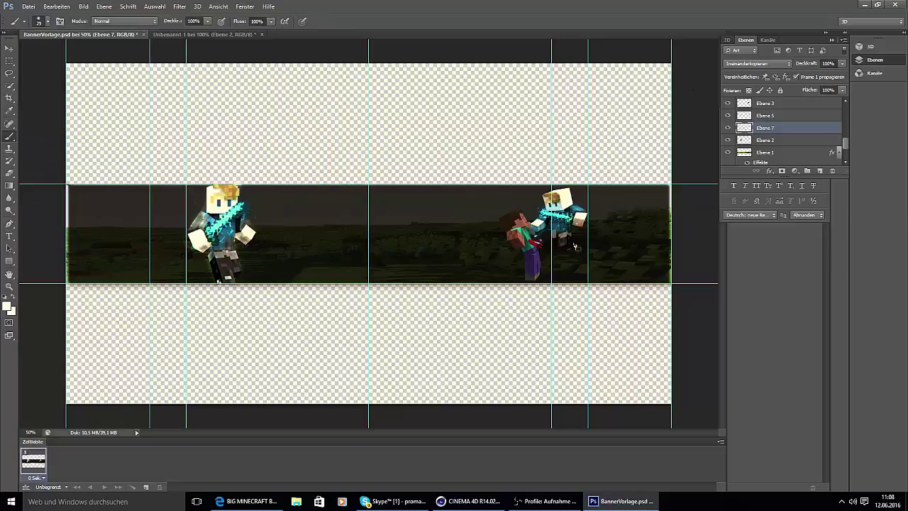
click(57, 6)
click(57, 6)
Add a new layer above Ebene 3 and paint cream outlines around the two fighting characters
scroll(736, 142, down, 1)
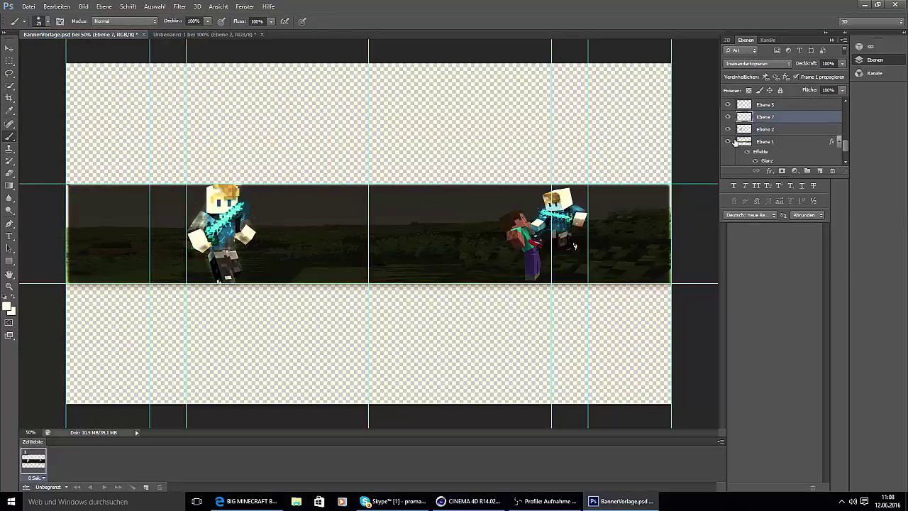
scroll(739, 145, up, 2)
click(764, 119)
click(819, 171)
mouse_move(577, 247)
mouse_down()
mouse_move(573, 233)
mouse_move(587, 225)
mouse_move(571, 190)
mouse_move(548, 189)
mouse_move(548, 206)
mouse_move(583, 207)
mouse_move(559, 248)
mouse_move(560, 234)
mouse_move(575, 247)
mouse_move(543, 241)
mouse_move(557, 235)
mouse_move(536, 219)
mouse_move(546, 220)
mouse_up()
mouse_move(516, 240)
mouse_down()
mouse_move(518, 232)
mouse_move(508, 245)
mouse_move(524, 235)
mouse_move(499, 217)
mouse_move(526, 217)
mouse_move(525, 262)
mouse_move(536, 277)
mouse_move(536, 252)
mouse_move(543, 261)
mouse_move(539, 276)
mouse_move(531, 248)
mouse_up()
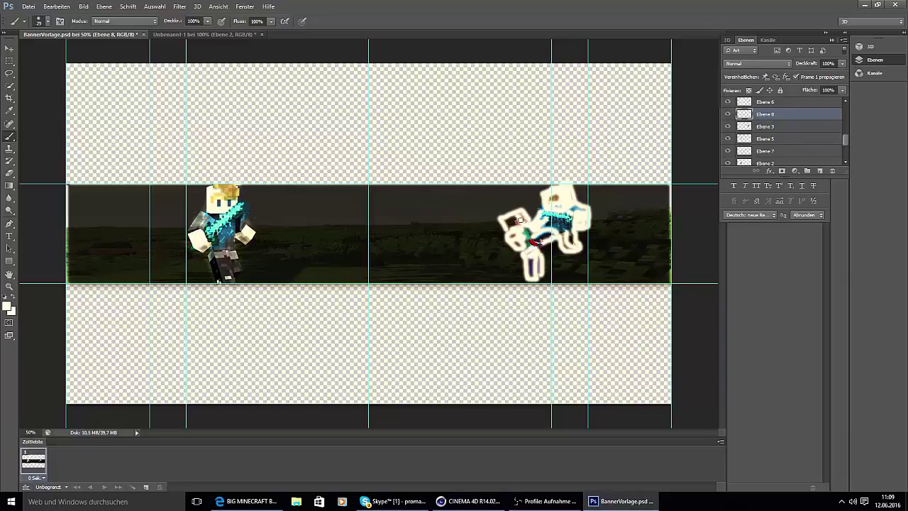
Set Ebene 8's blend mode to Ineinanderkopieren and erase the light spilling past the two fighting characters
click(758, 64)
click(757, 64)
click(740, 187)
click(17, 175)
mouse_move(531, 216)
mouse_down()
mouse_move(544, 195)
mouse_move(590, 213)
mouse_move(551, 186)
mouse_up()
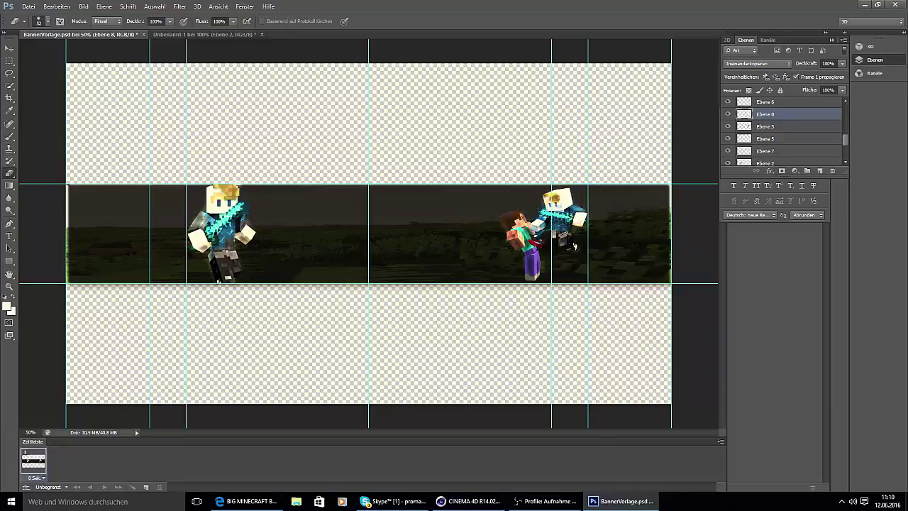
Undo the last eraser strokes on Ebene 8
click(69, 7)
click(67, 36)
click(67, 7)
click(79, 35)
click(69, 7)
click(81, 37)
click(68, 7)
click(77, 36)
click(67, 6)
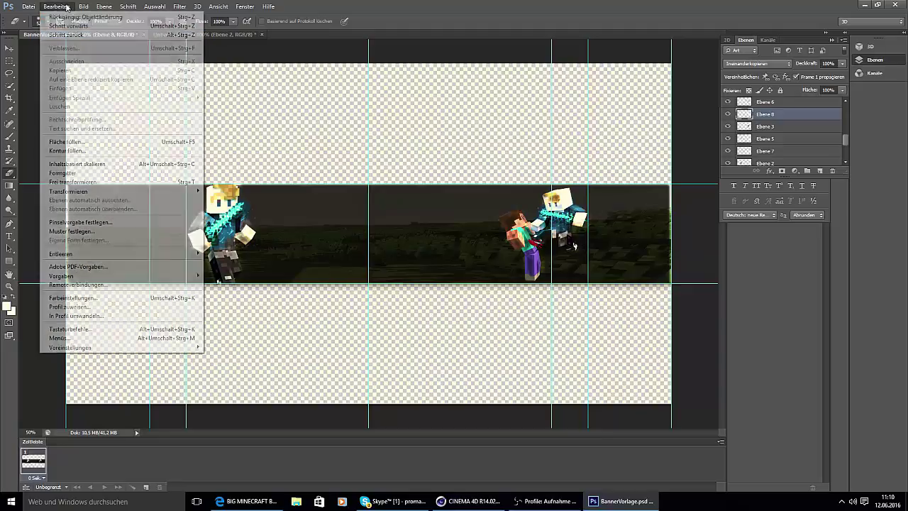
click(77, 35)
click(68, 7)
click(79, 35)
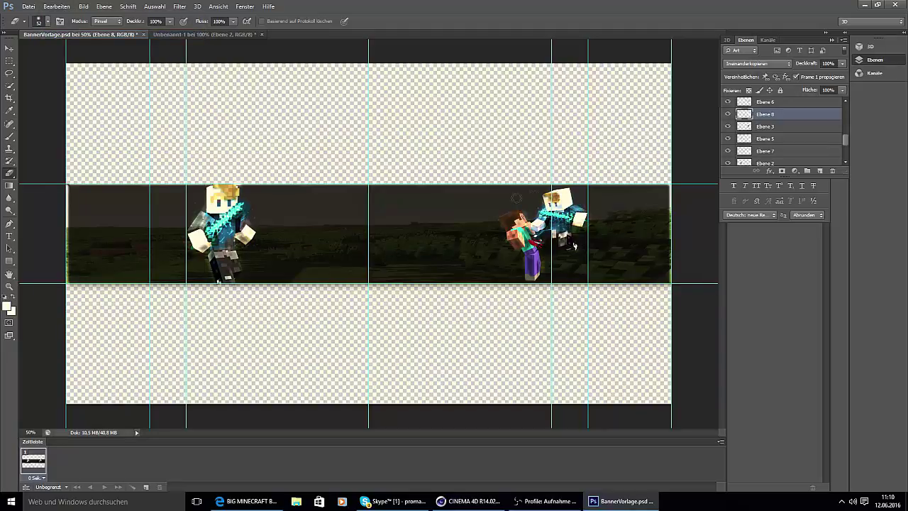
Add a text layer reading TenxHD on the banner strip beside the large character
click(247, 501)
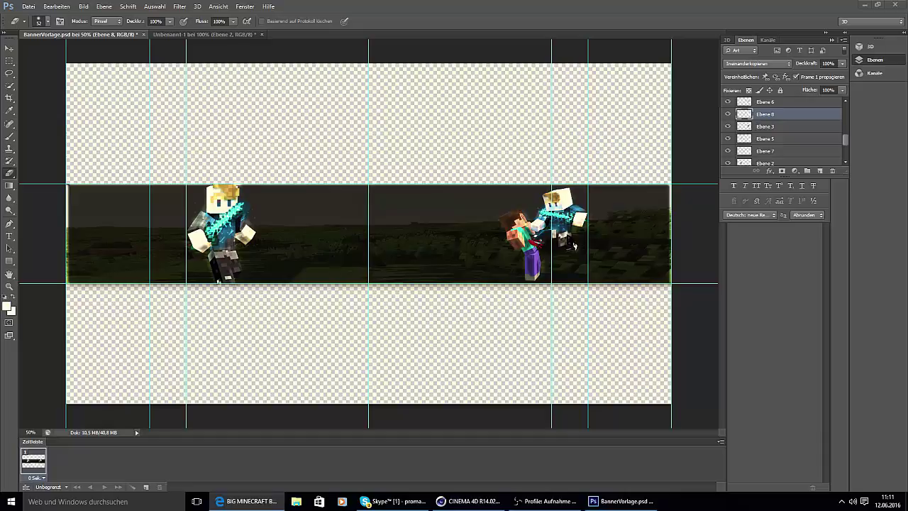
click(11, 237)
click(286, 219)
text(TenxHD)
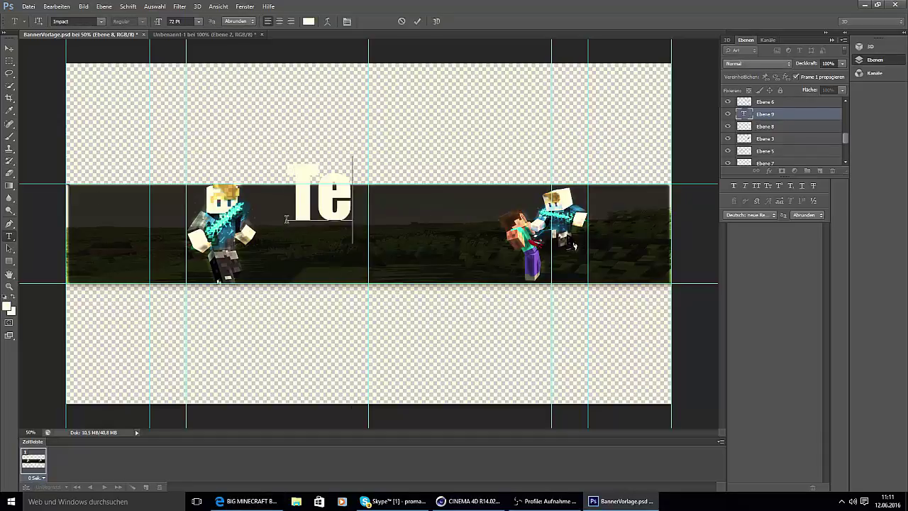
Set the foreground colour to blue and delete the last letters of the white channel-name text
click(7, 305)
click(643, 106)
click(756, 75)
click(501, 201)
key(BackSpace)
key(BackSpace)
key(BackSpace)
key(BackSpace)
key(BackSpace)
key(BackSpace)
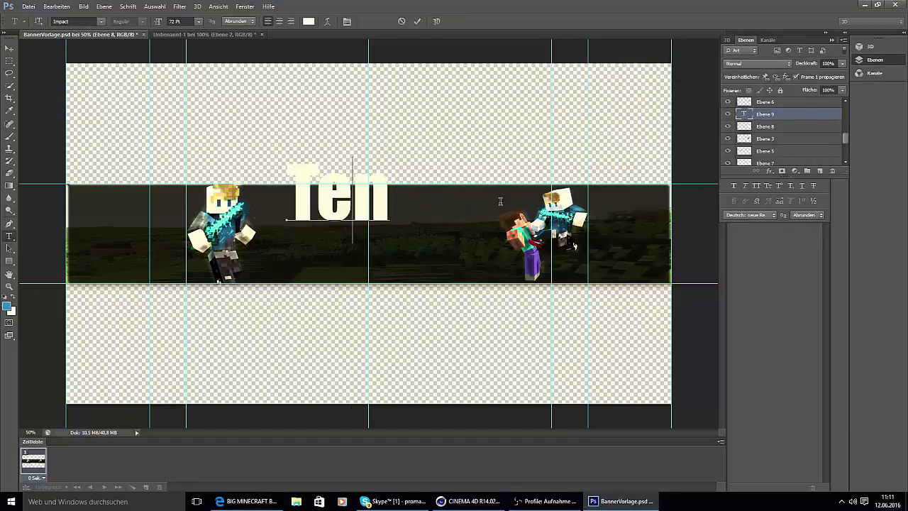
Change the text colour to blue and complete the channel name as TenxHD
click(313, 23)
drag(684, 124, 684, 130)
click(652, 100)
click(751, 76)
text(TenxHD)
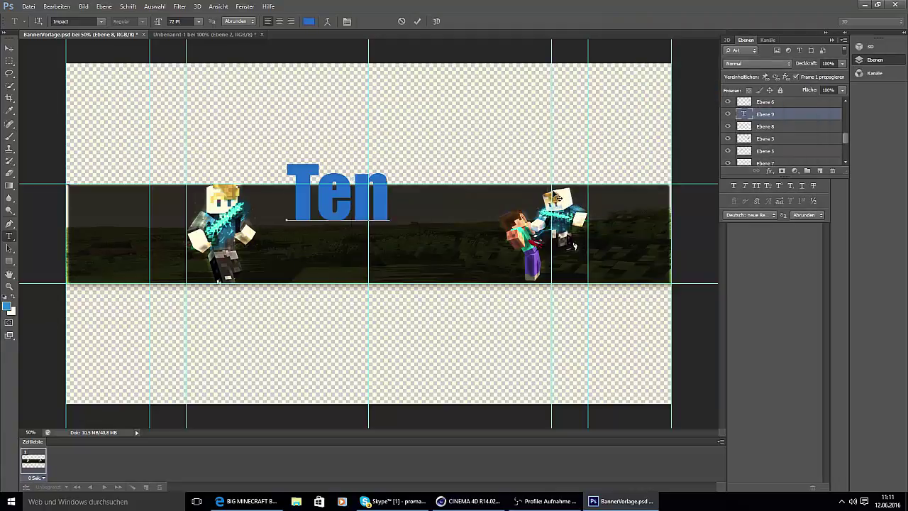
Move and scale the TenxHD text to about 75 pt so it fills the gap between the large character and the fighting pair
ctrl+drag(449, 198, 417, 244)
click(422, 249)
ctrl+drag(482, 240, 499, 240)
ctrl+drag(270, 240, 258, 239)
key(ctrl+t)
key(ctrl+t)
key(ctrl+t)
ctrl+drag(378, 282, 378, 287)
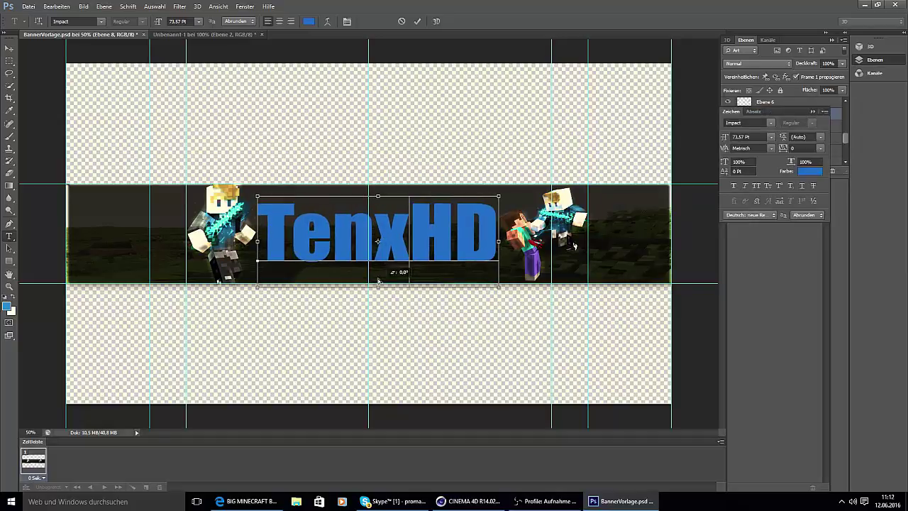
Move the TenxHD text layer down the layer stack to sit between Ebene 2 and Ebene 1
scroll(831, 128, up, 10)
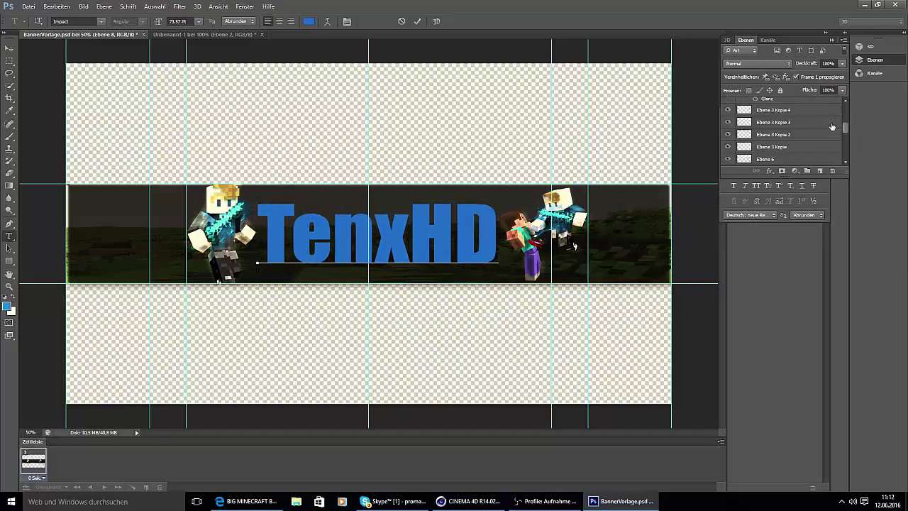
scroll(784, 127, down, 10)
mouse_move(784, 122)
mouse_down()
mouse_move(782, 142)
mouse_move(791, 124)
mouse_up()
scroll(785, 125, up, 1)
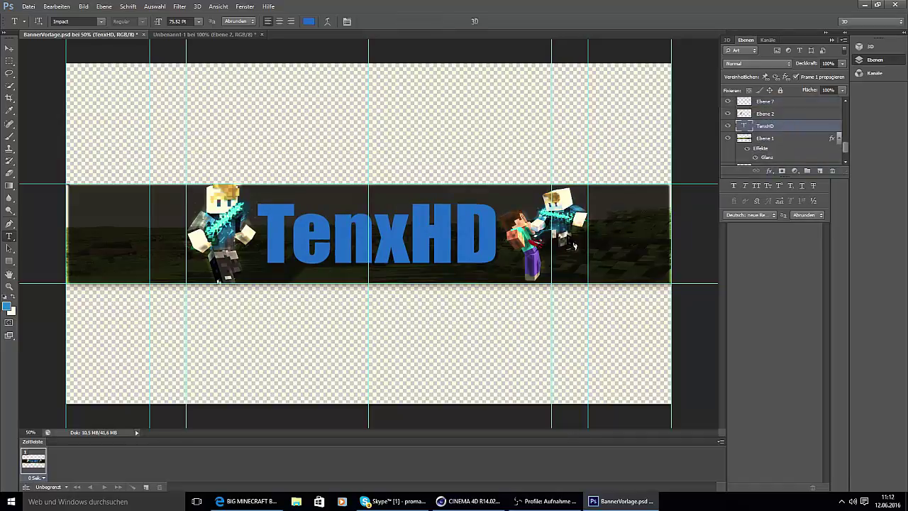
key(alt+Tab)
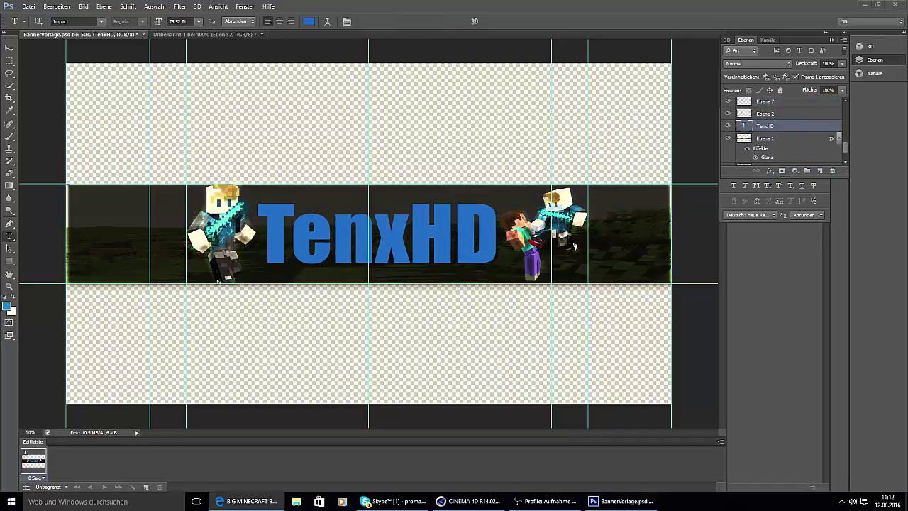
click(62, 7)
key(alt+Tab)
Add a Glanz layer effect in dark teal to the TenxHD text layer
click(767, 126)
right_click(764, 130)
click(627, 126)
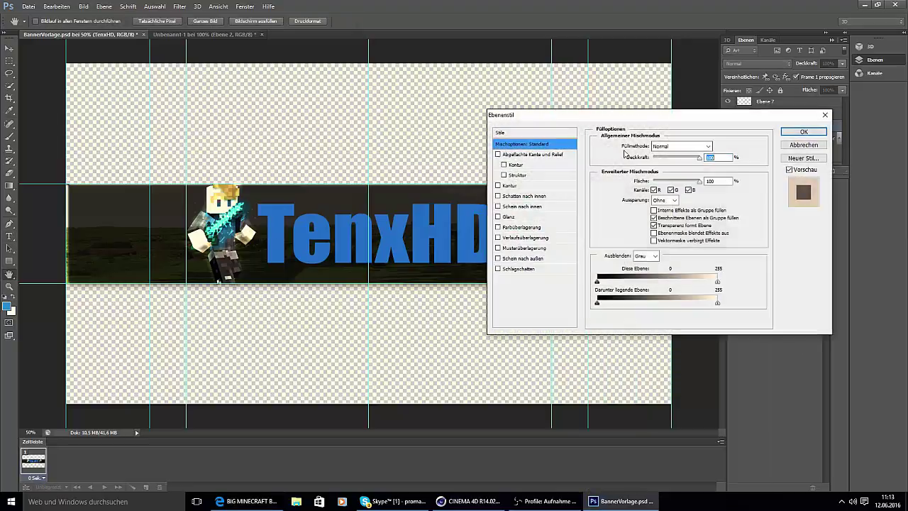
click(509, 216)
click(704, 147)
click(614, 106)
click(679, 126)
drag(628, 99, 653, 92)
click(679, 136)
click(656, 107)
mouse_move(655, 135)
mouse_down()
mouse_move(668, 107)
mouse_move(634, 152)
mouse_move(680, 135)
mouse_move(651, 123)
mouse_up()
click(647, 120)
click(756, 76)
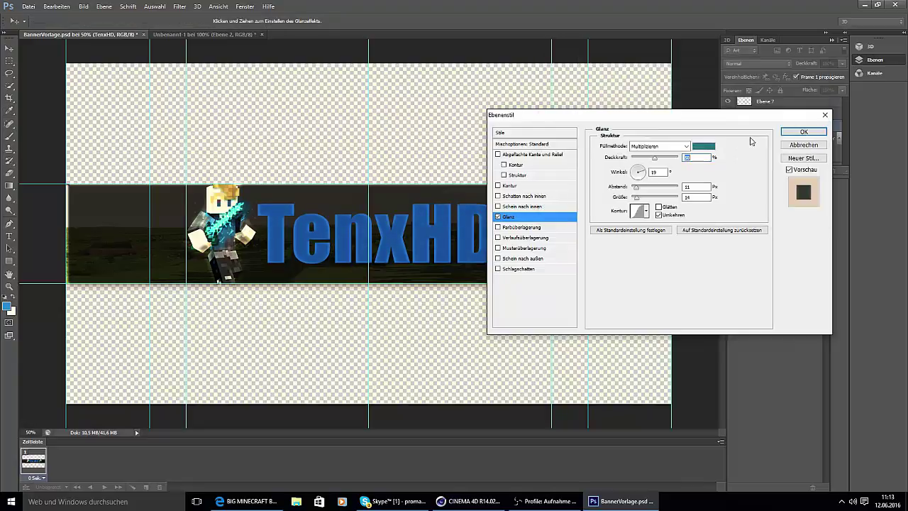
Try Ineinanderkopieren as the Glanz blend mode, restore Multiplizieren and apply the layer style
click(686, 147)
click(658, 270)
click(685, 147)
click(676, 185)
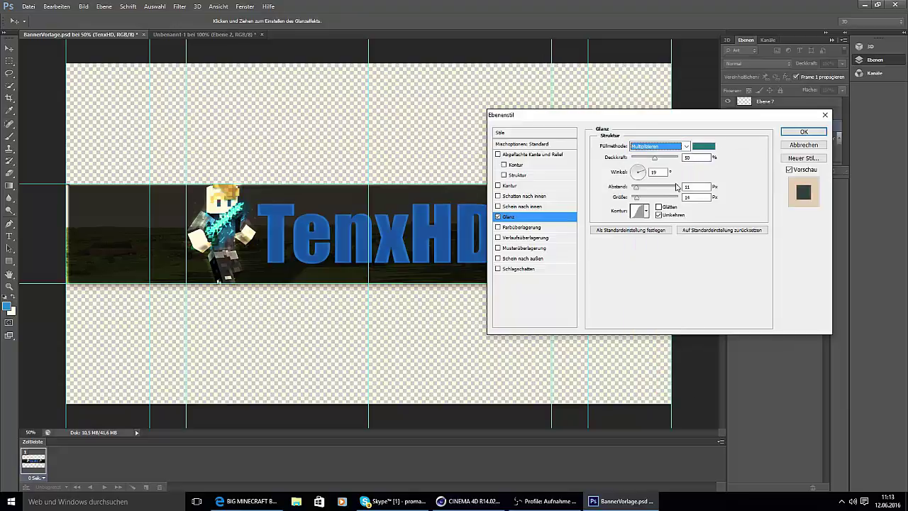
click(803, 132)
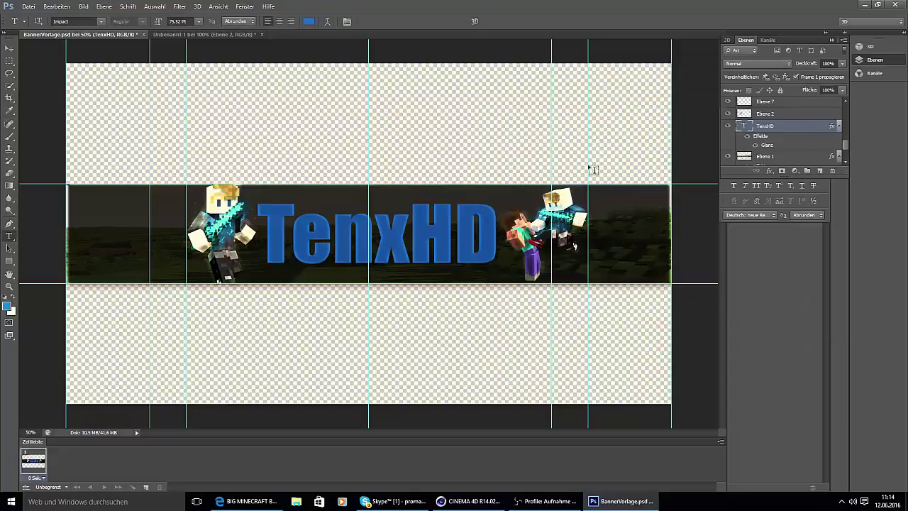
right_click(763, 126)
click(738, 125)
click(687, 146)
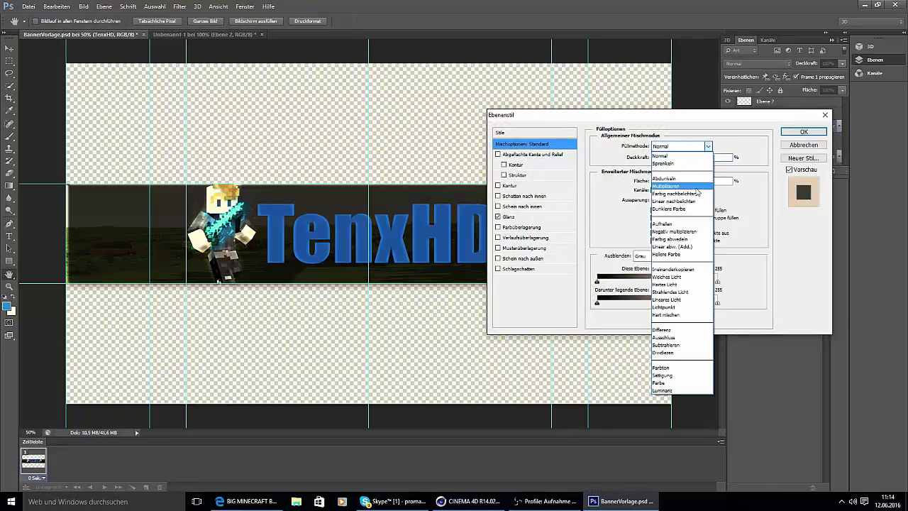
click(670, 268)
click(824, 115)
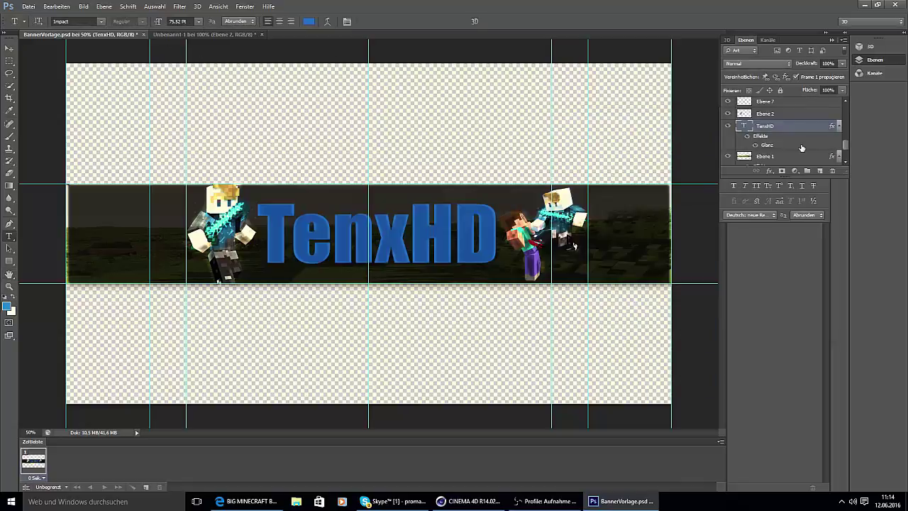
Set the TenxHD layer's Glanz effect to 100% opacity with the Ineinanderkopieren blend mode
right_click(800, 145)
click(652, 125)
click(509, 216)
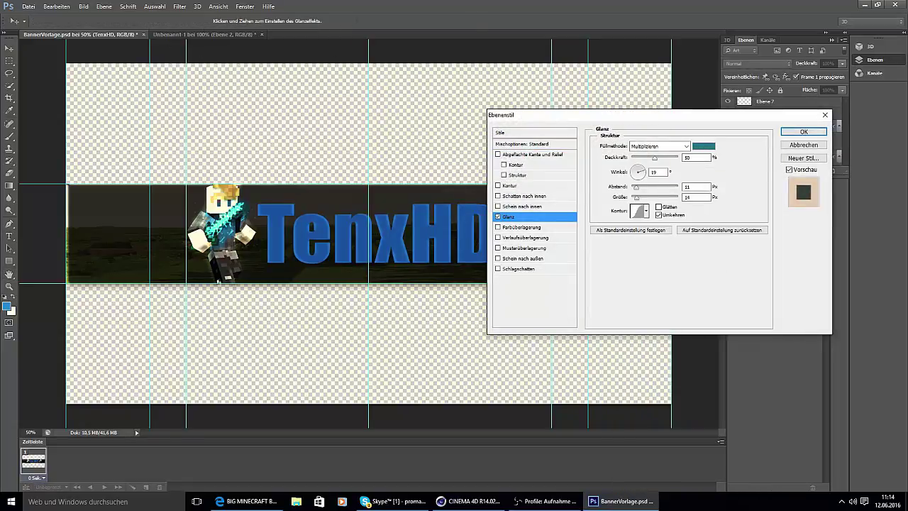
key(alt+Tab)
drag(655, 158, 700, 160)
click(679, 146)
click(660, 270)
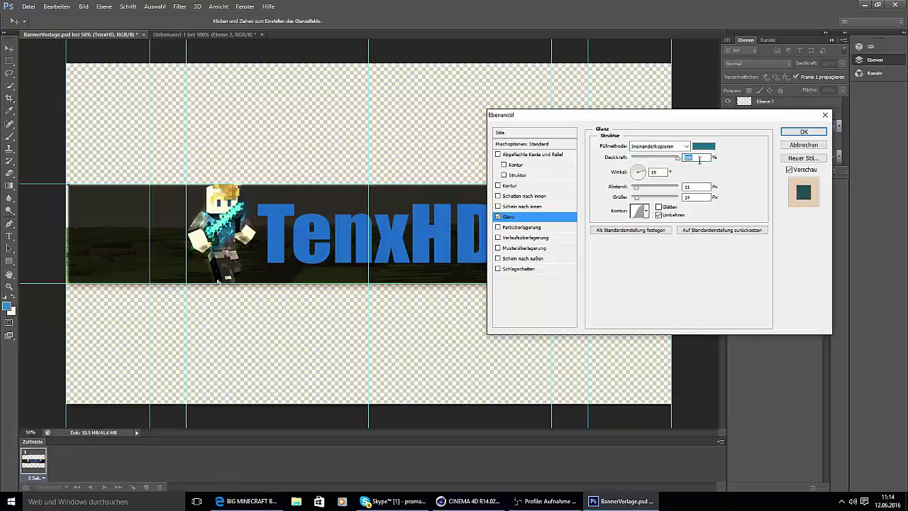
key(alt+Tab)
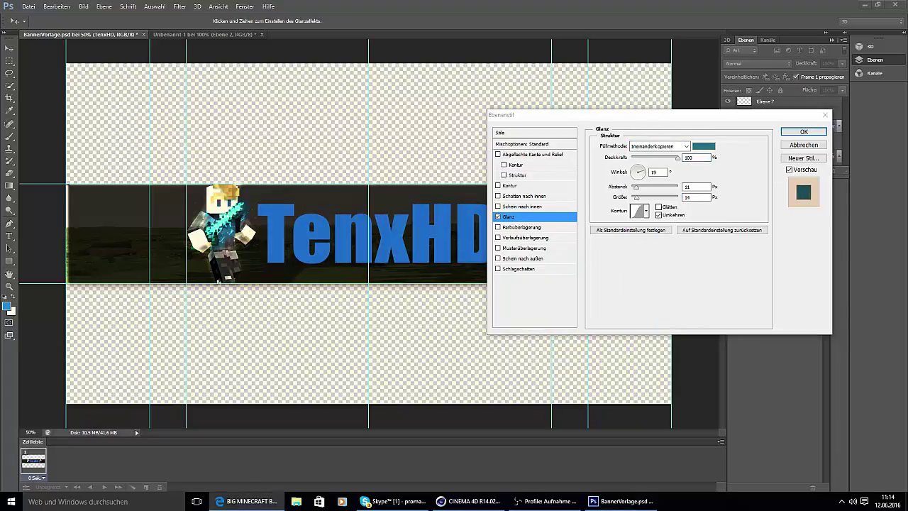
key(alt+Tab)
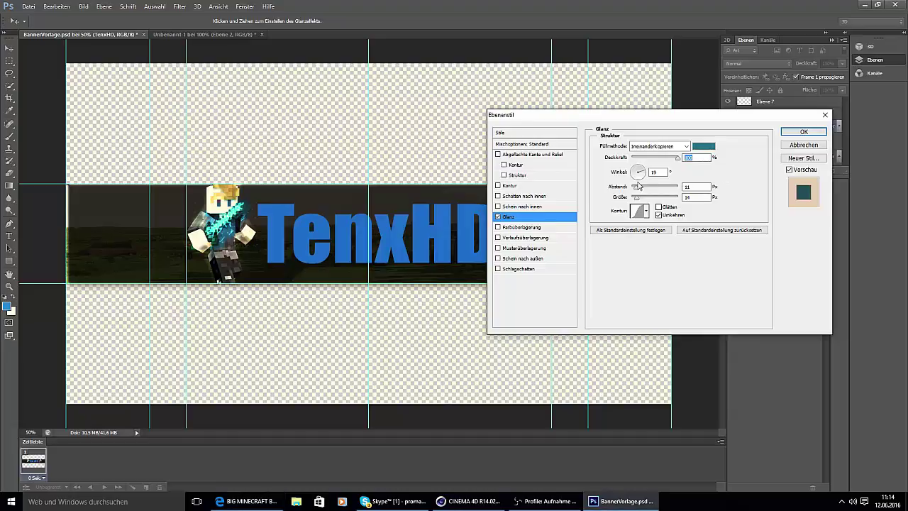
Switch off the Glanz effect on the TenxHD text layer
mouse_move(677, 158)
mouse_down()
mouse_move(649, 158)
mouse_move(683, 157)
mouse_up()
key(BackSpace)
click(498, 216)
Add a Schein nach innen effect to TenxHD with a blue-to-transparent gradient, 100% opacity and Ineinanderkopieren blend mode
click(542, 206)
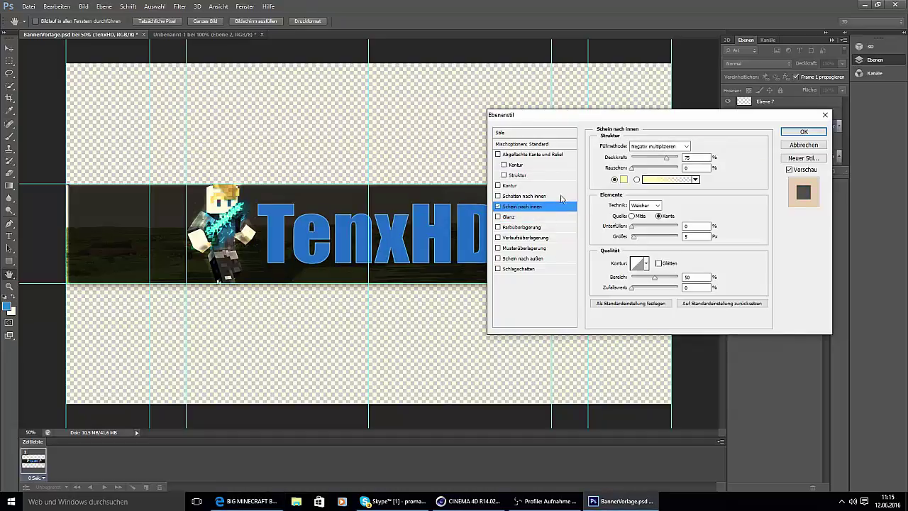
click(695, 179)
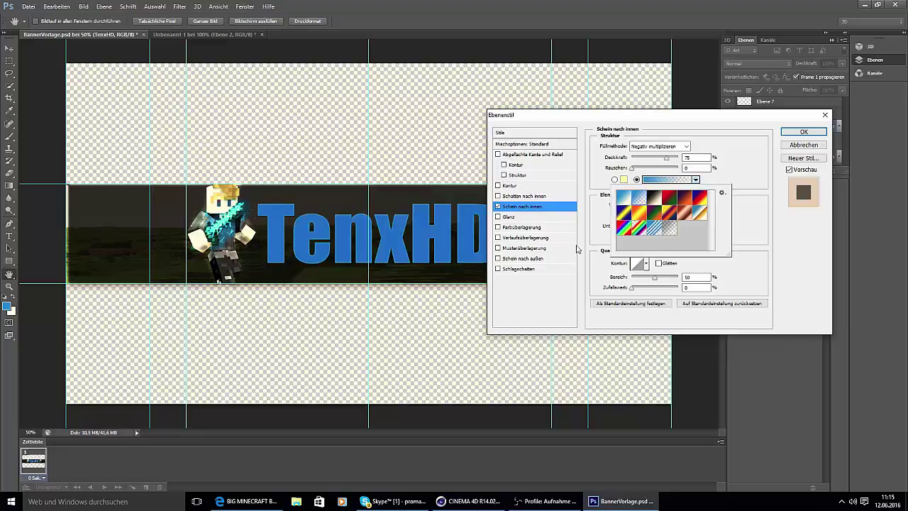
click(750, 256)
drag(699, 158, 10, 248)
text(100)
click(685, 146)
click(668, 271)
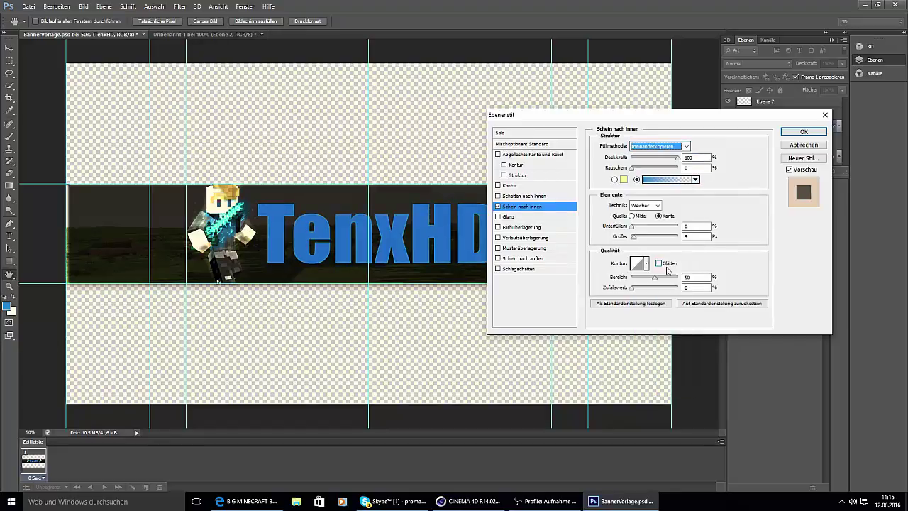
key(alt+Tab)
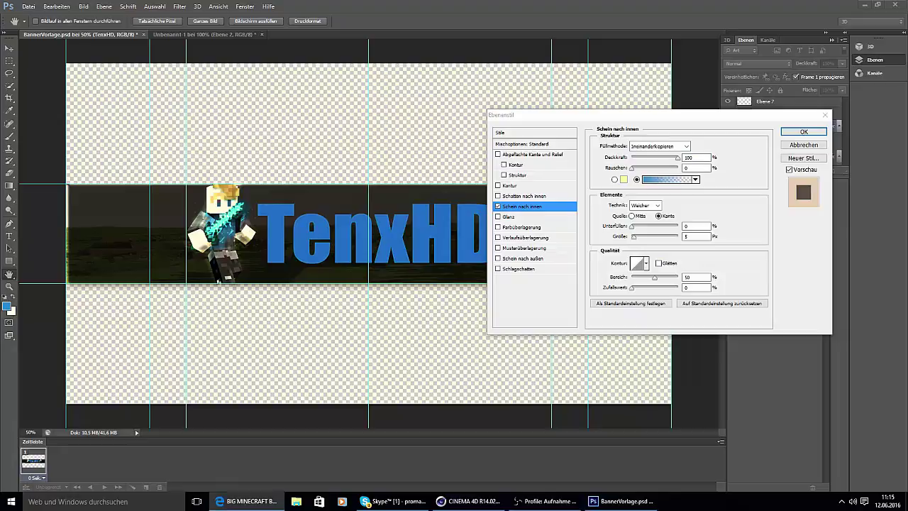
Enable Verlaufsüberlagerung on the TenxHD text and try the Vordergrundfarbe zu Transparent gradient
click(516, 237)
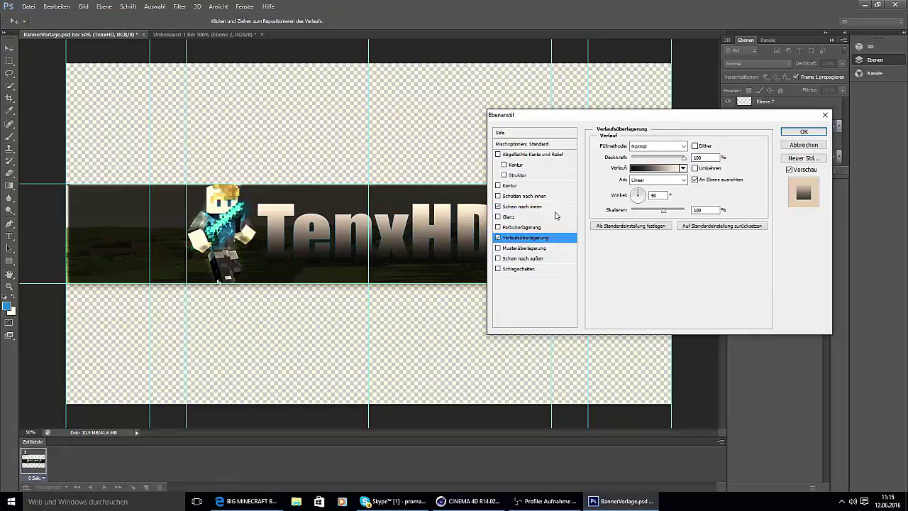
click(682, 169)
click(612, 186)
click(629, 294)
click(657, 172)
click(376, 119)
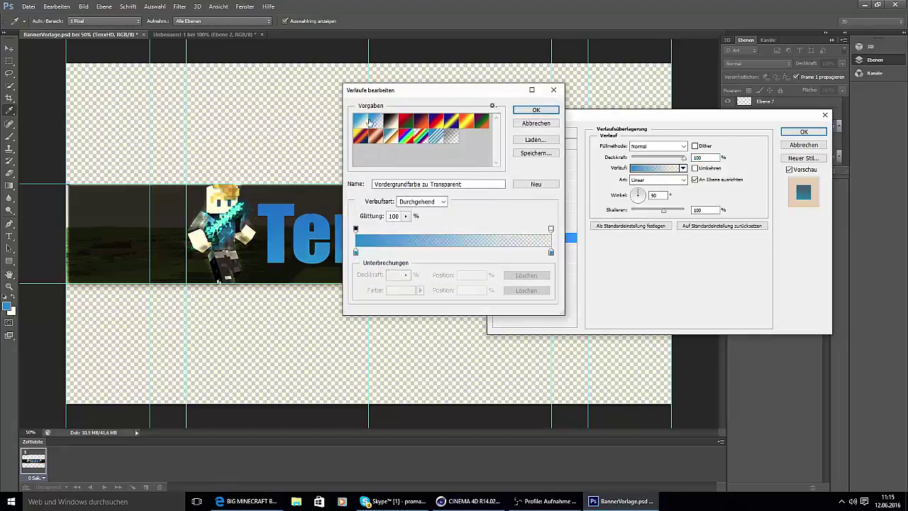
click(540, 122)
Set the gradient overlay on TenxHD to the preset running from blue to cream white
click(683, 169)
click(643, 219)
click(608, 187)
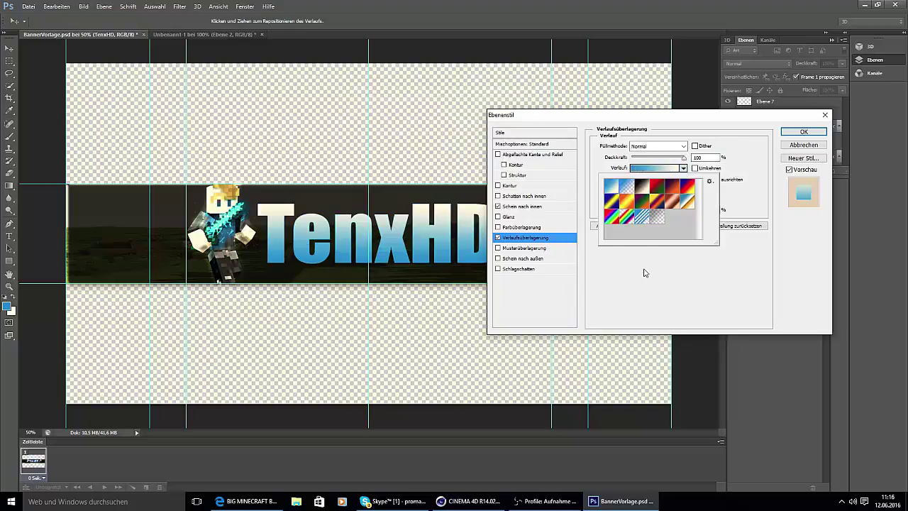
click(644, 272)
key(alt+Tab)
click(664, 274)
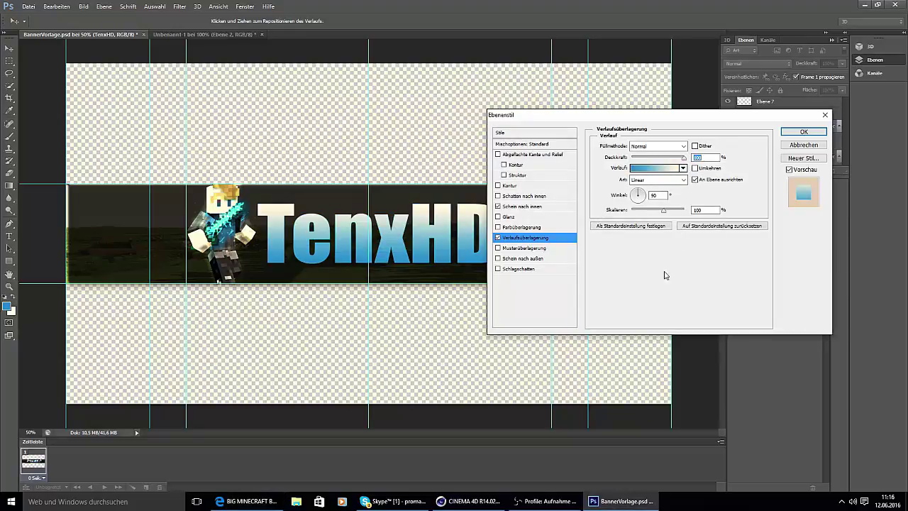
click(695, 145)
Switch the Schein nach innen gradient to the grey-to-transparent preset and apply the layer style to TenxHD
click(517, 207)
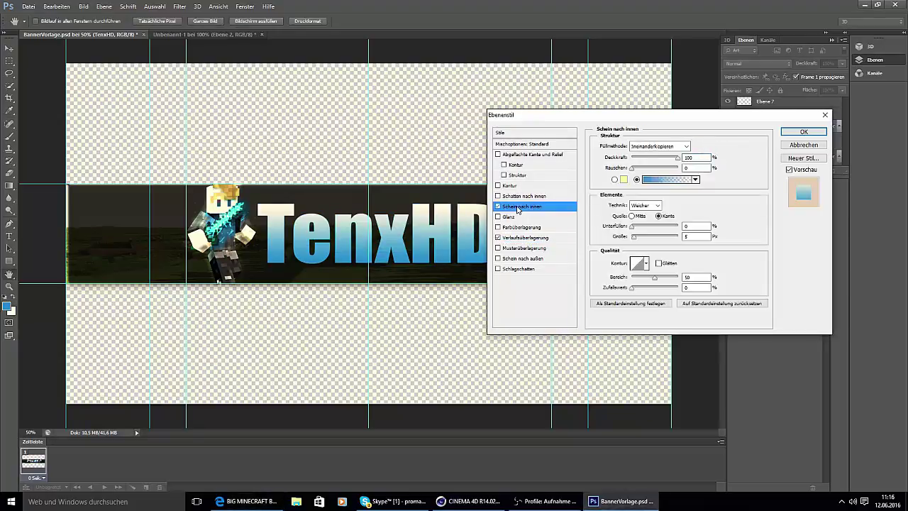
click(695, 180)
click(668, 228)
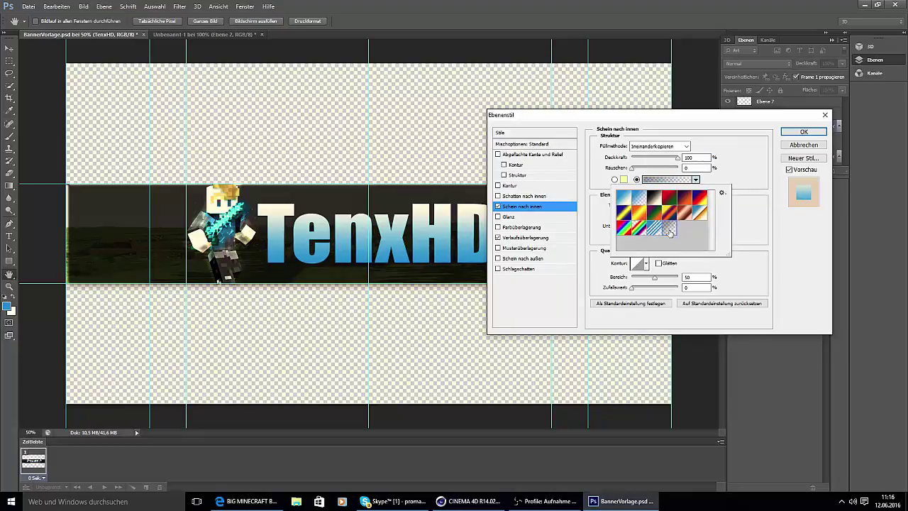
click(747, 202)
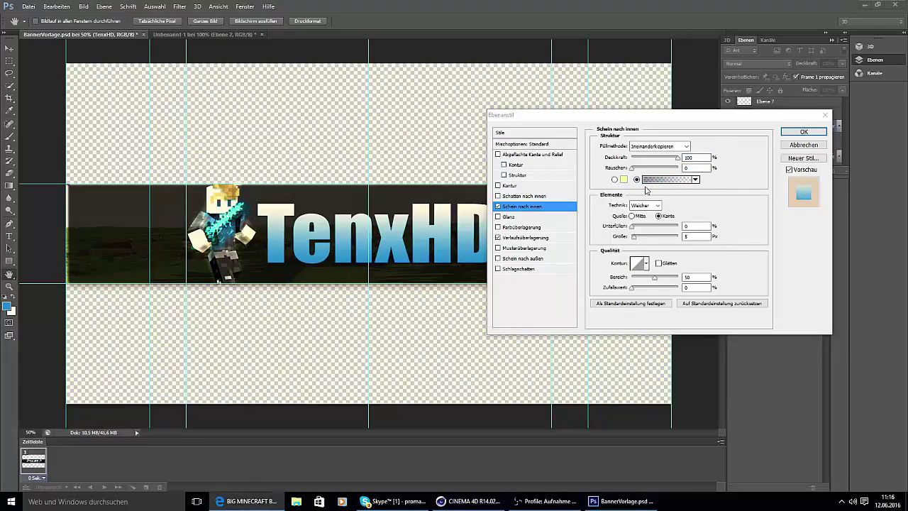
click(807, 135)
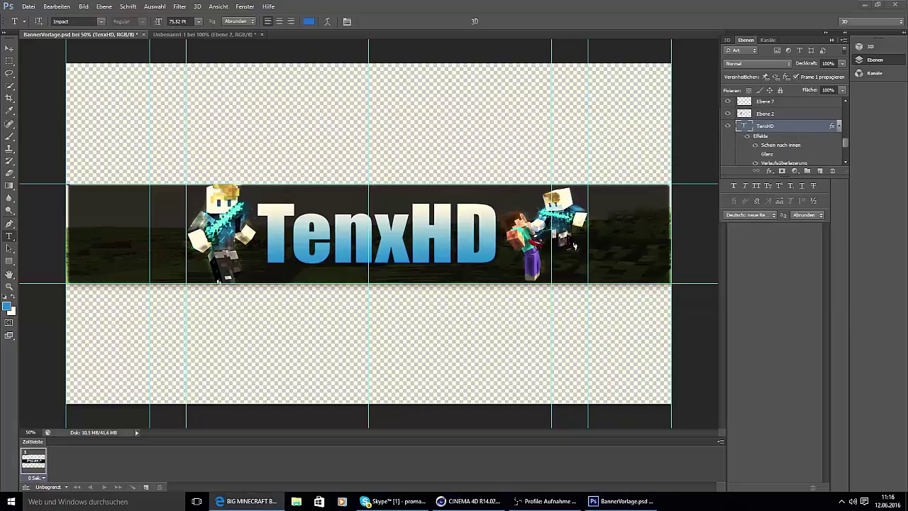
Select the Ebene 7 layer and activate the Eraser tool
scroll(784, 112, up, 2)
click(769, 123)
key(e)
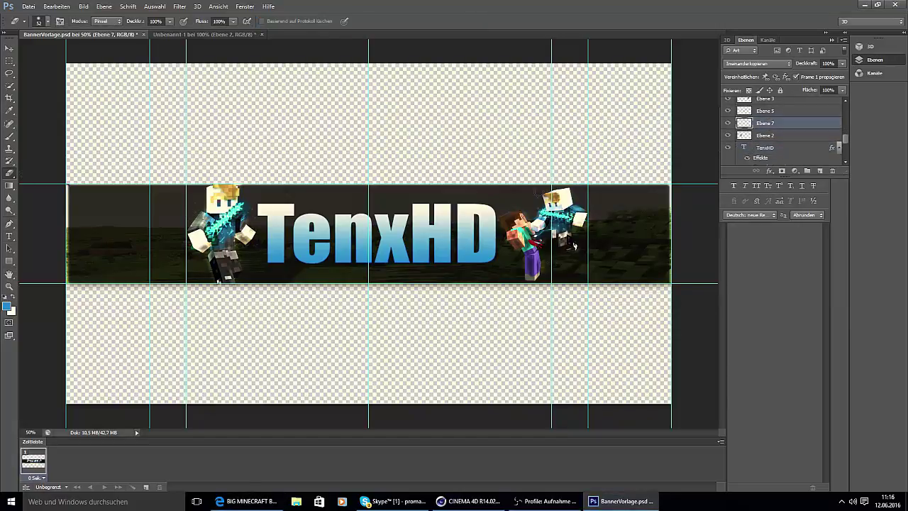
Start saving the finished banner to the Desktop under a new file name beginning with Banner and open the choice of file format
click(29, 6)
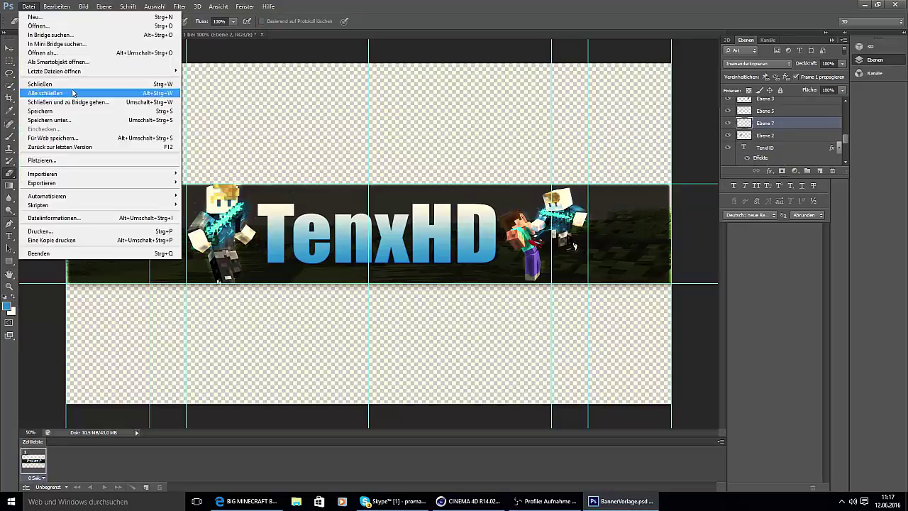
click(79, 120)
key(BackSpace)
text(Banner PS)
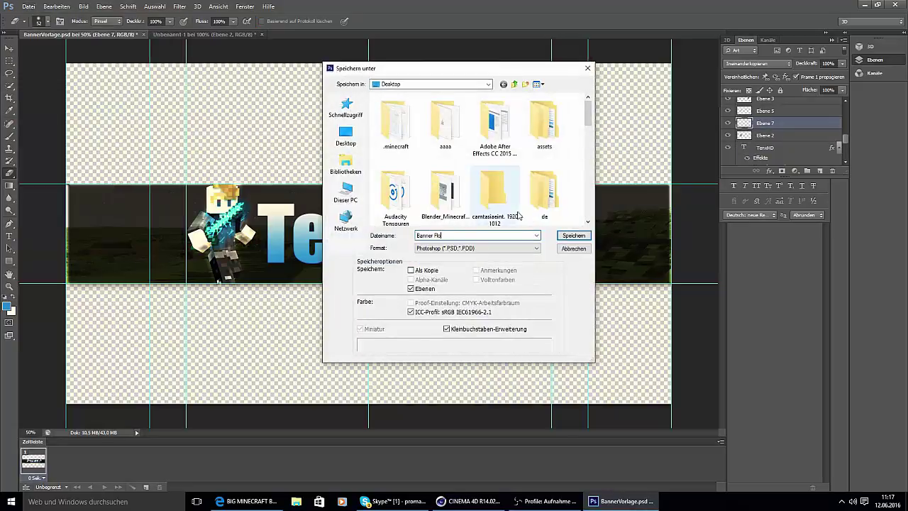
click(476, 248)
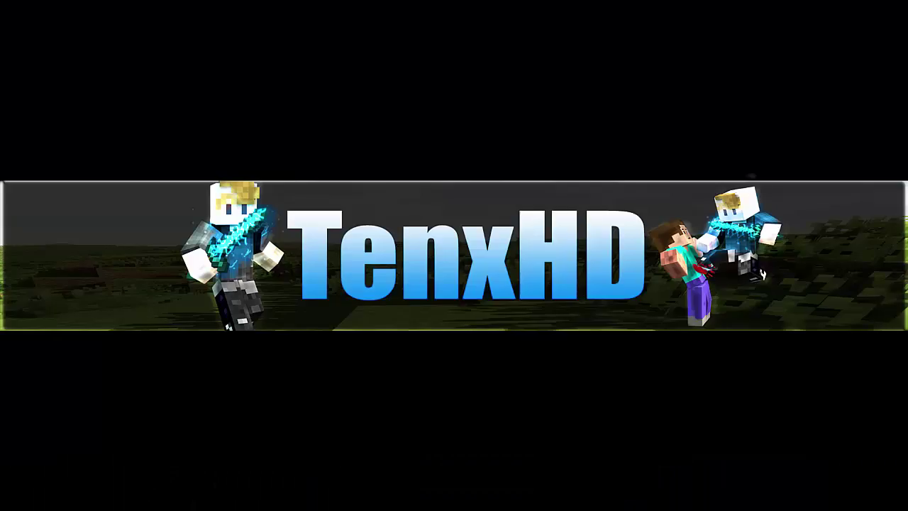